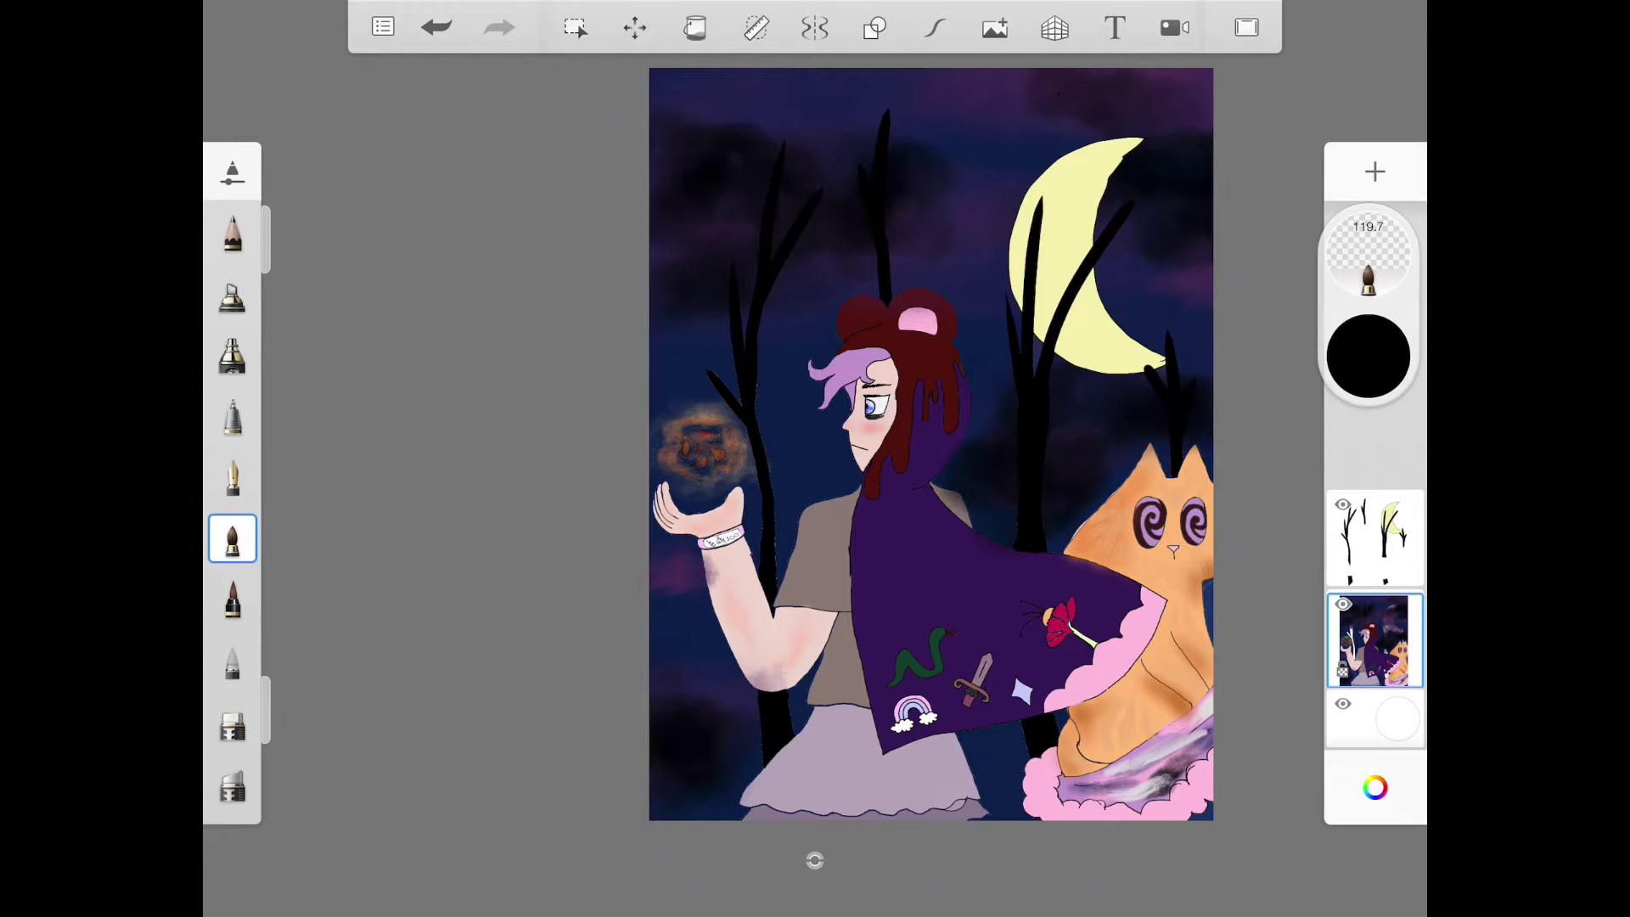
scroll(930, 446, up, 5)
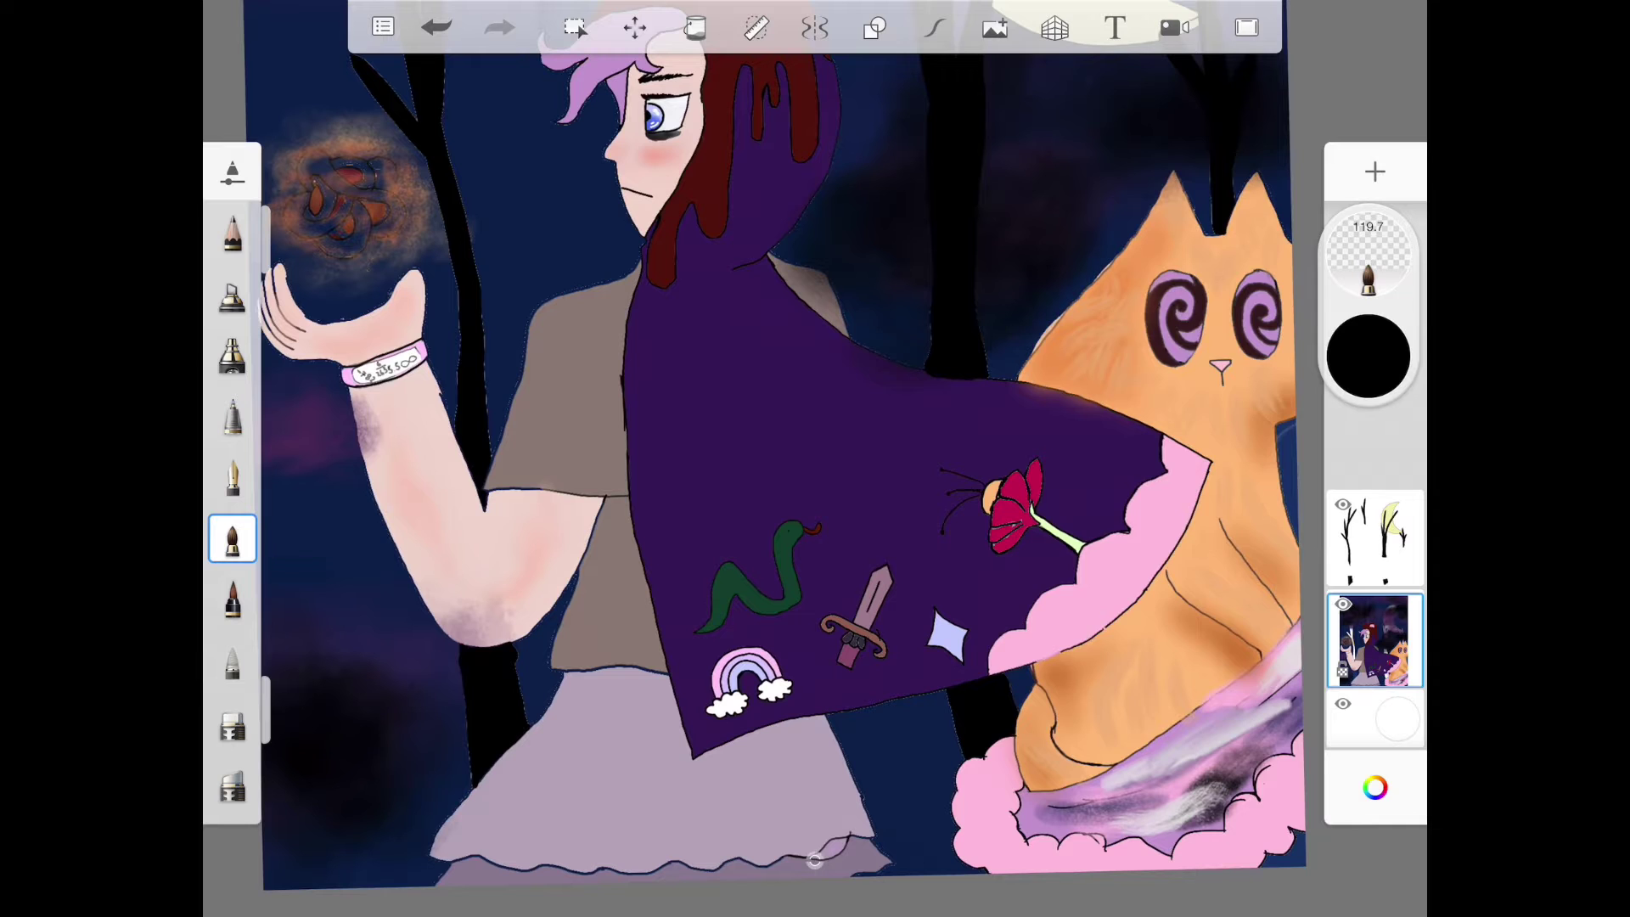
- Sample the light lavender from the cape's diamond with the eyedropper
click(1374, 787)
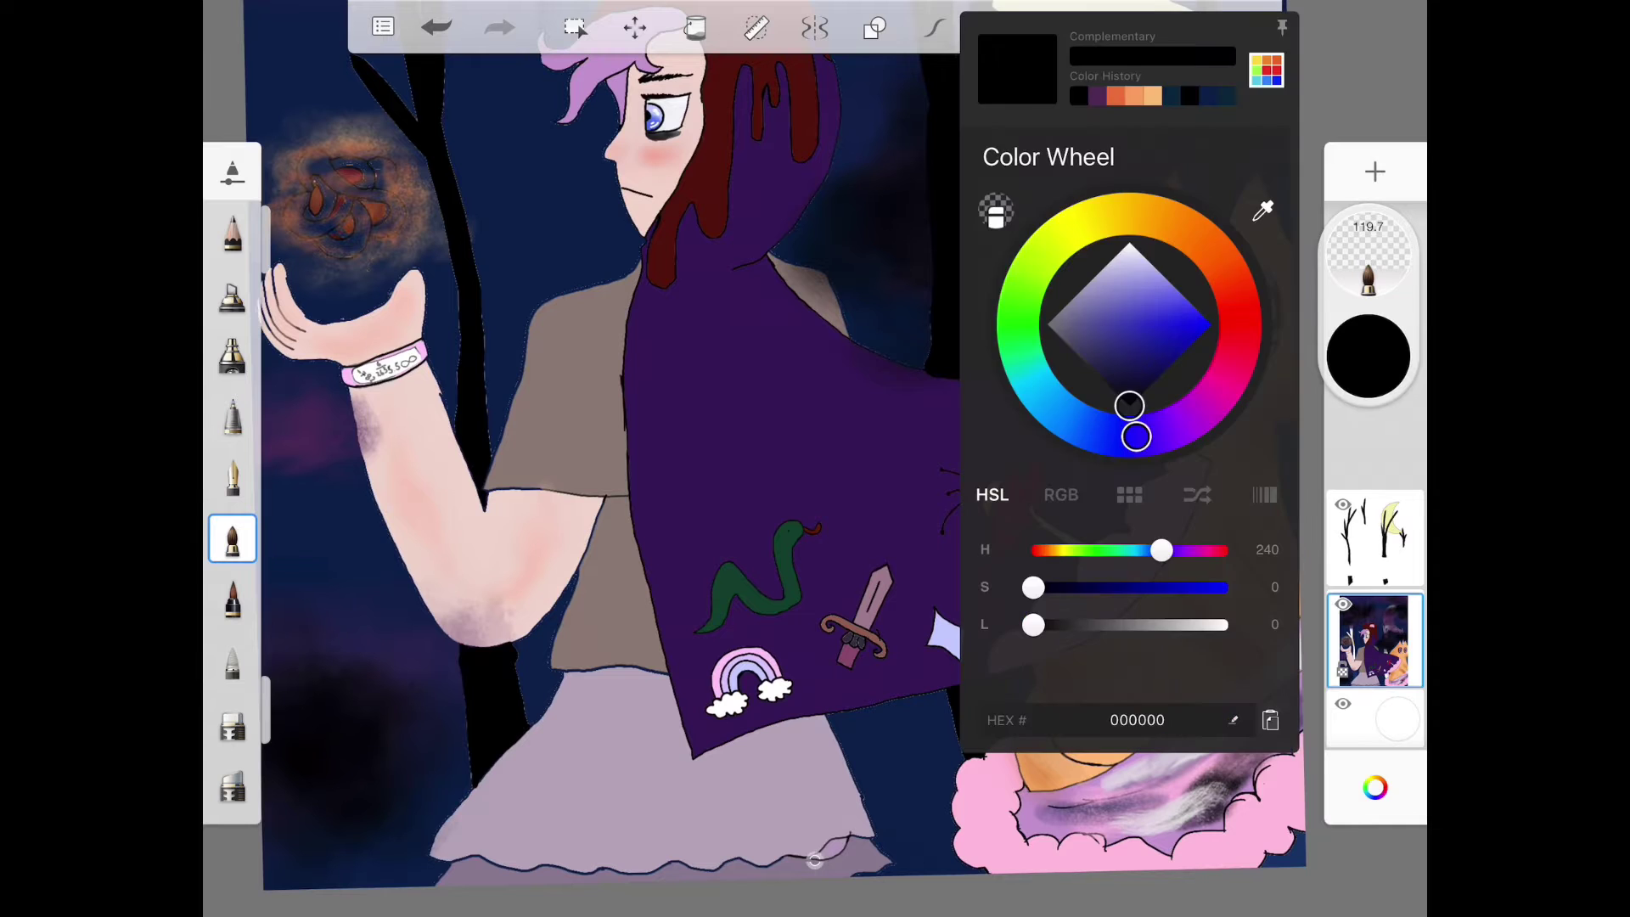
click(817, 401)
click(943, 636)
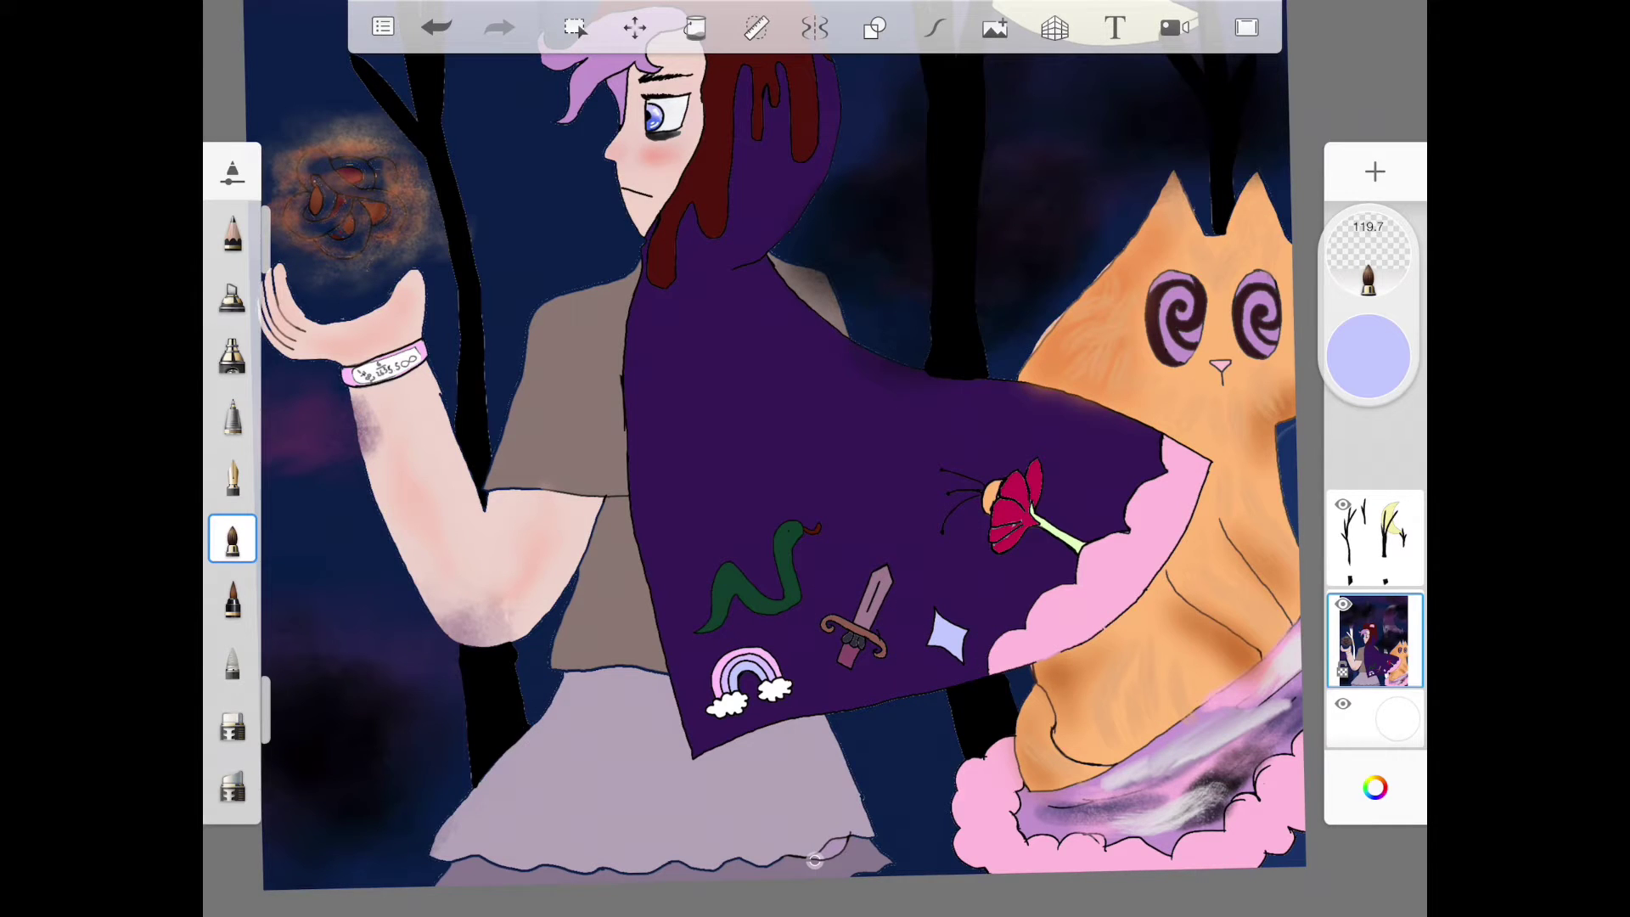
scroll(1146, 383, up, 5)
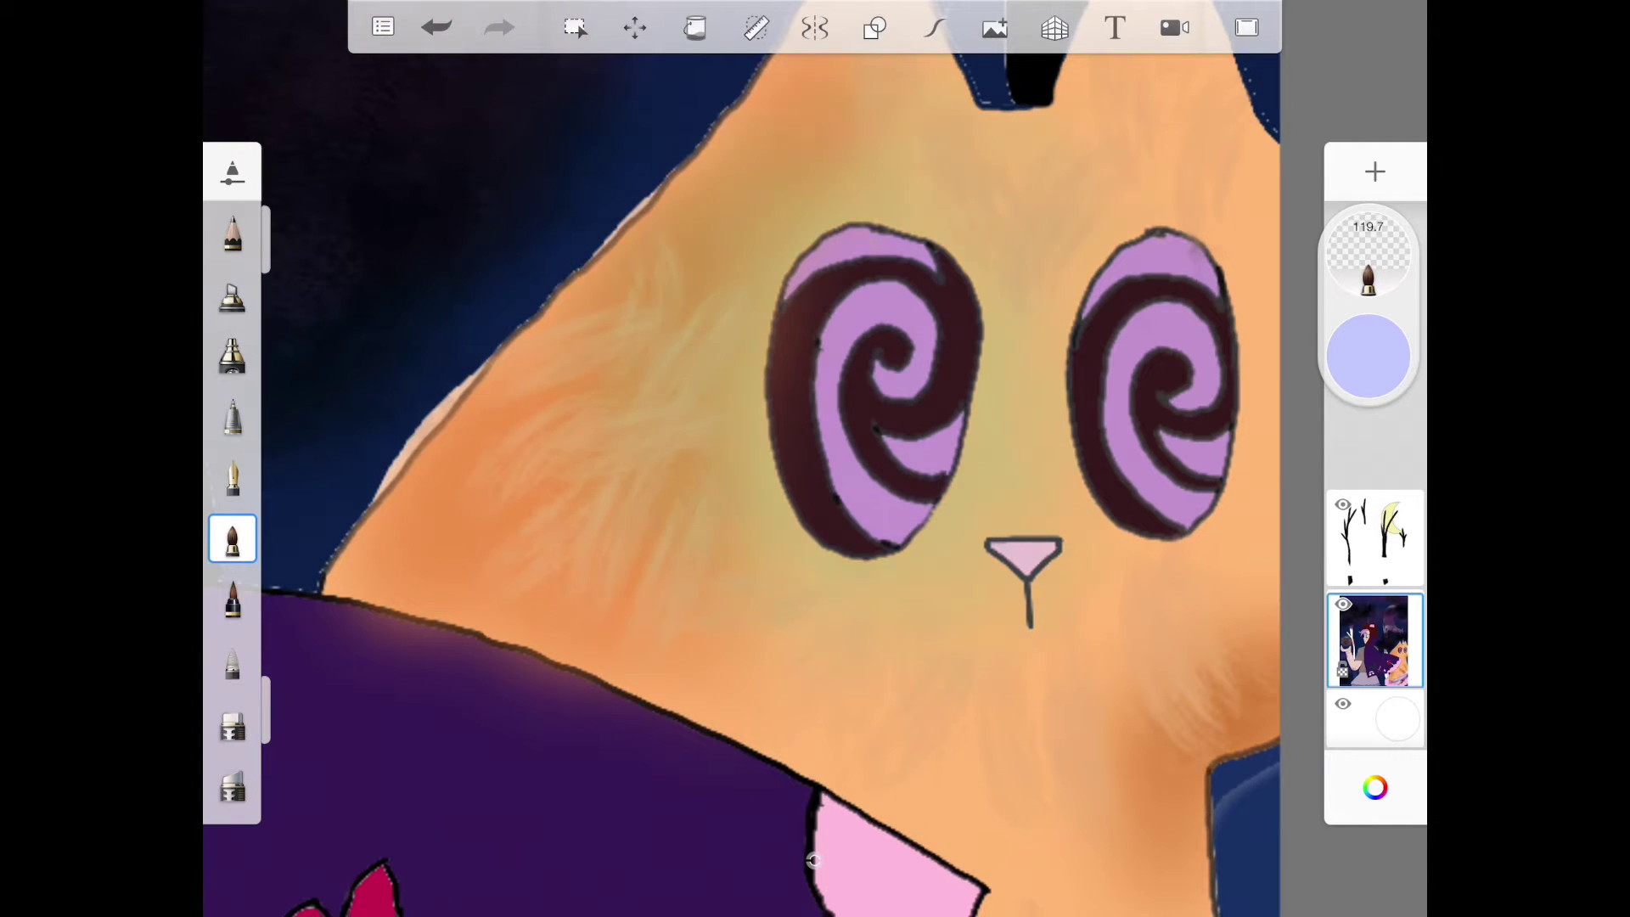
scroll(765, 460, down, 5)
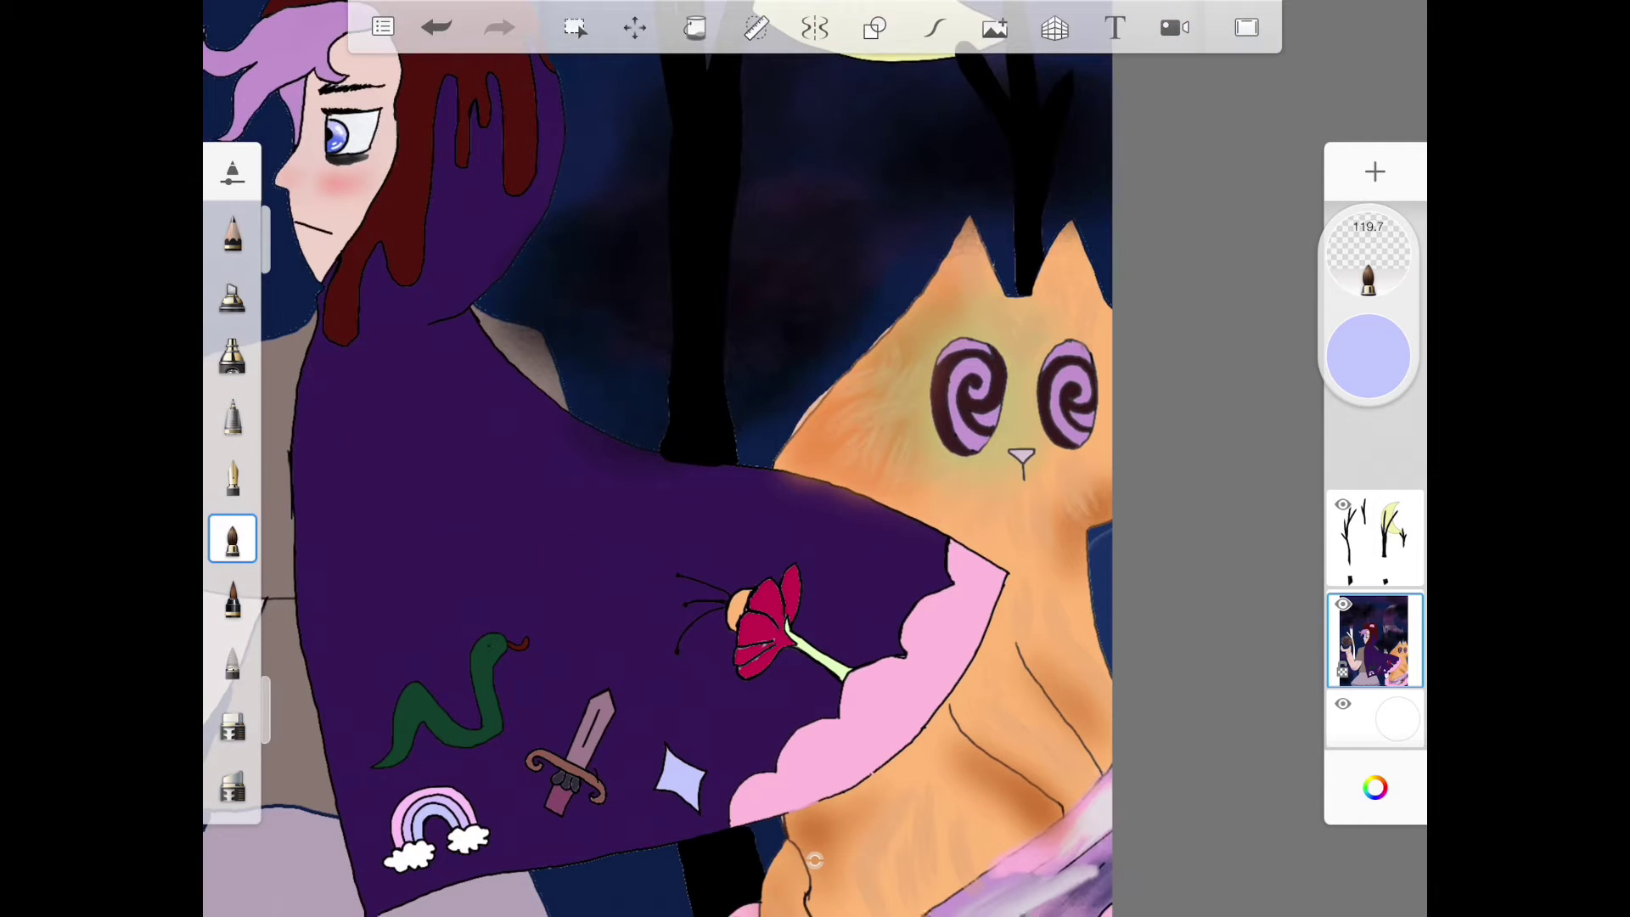
scroll(994, 409, up, 5)
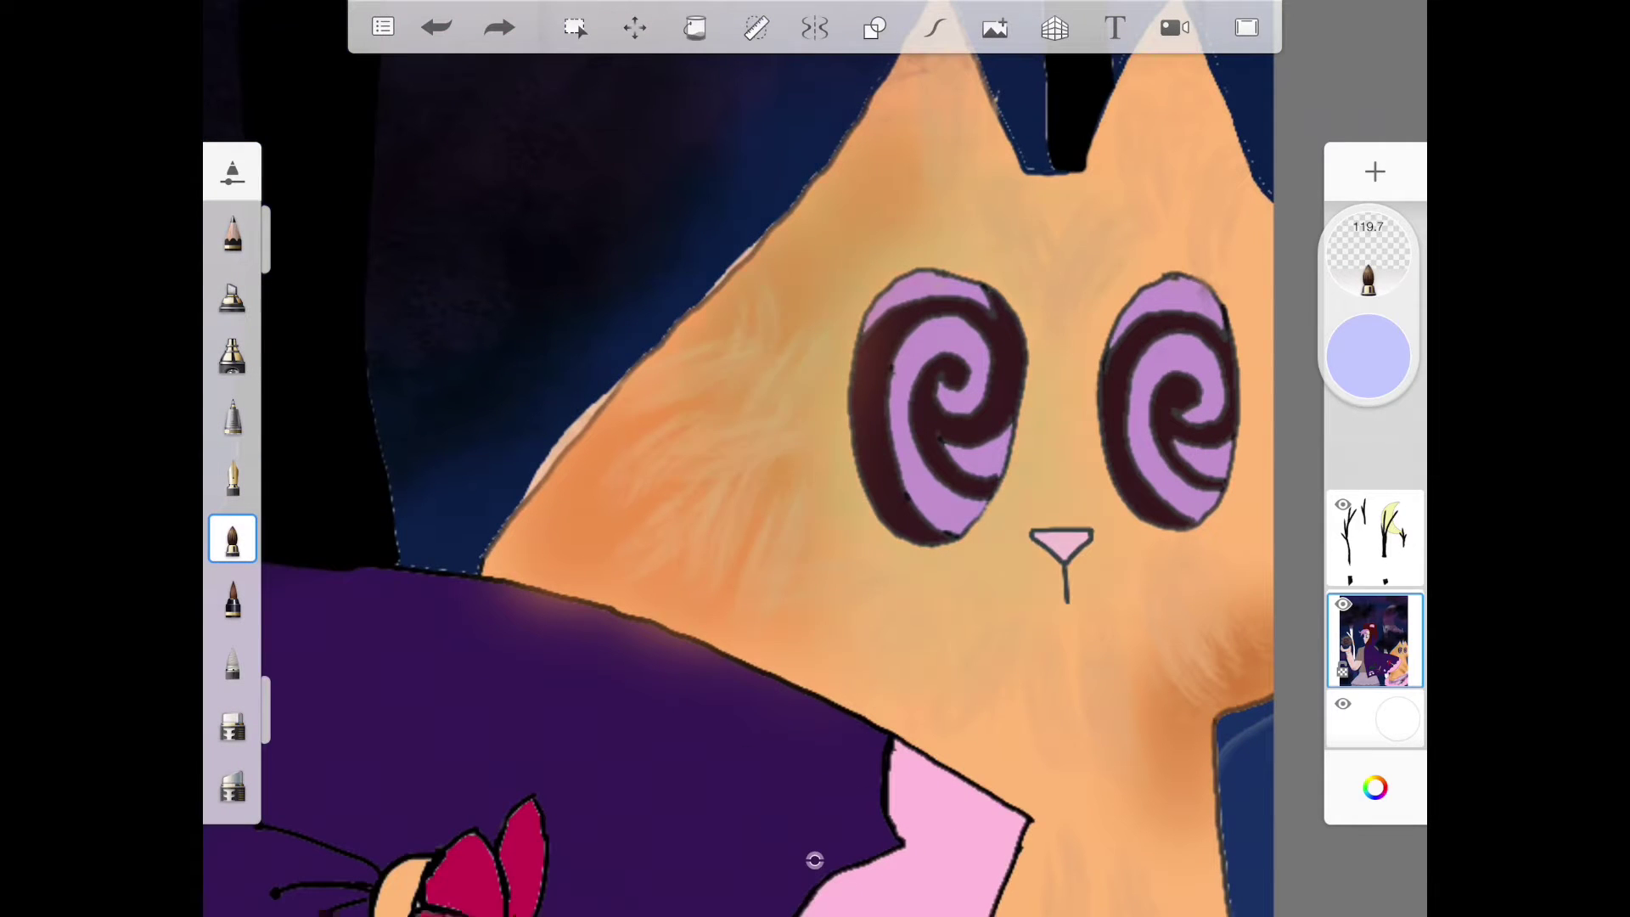
scroll(816, 458, down, 5)
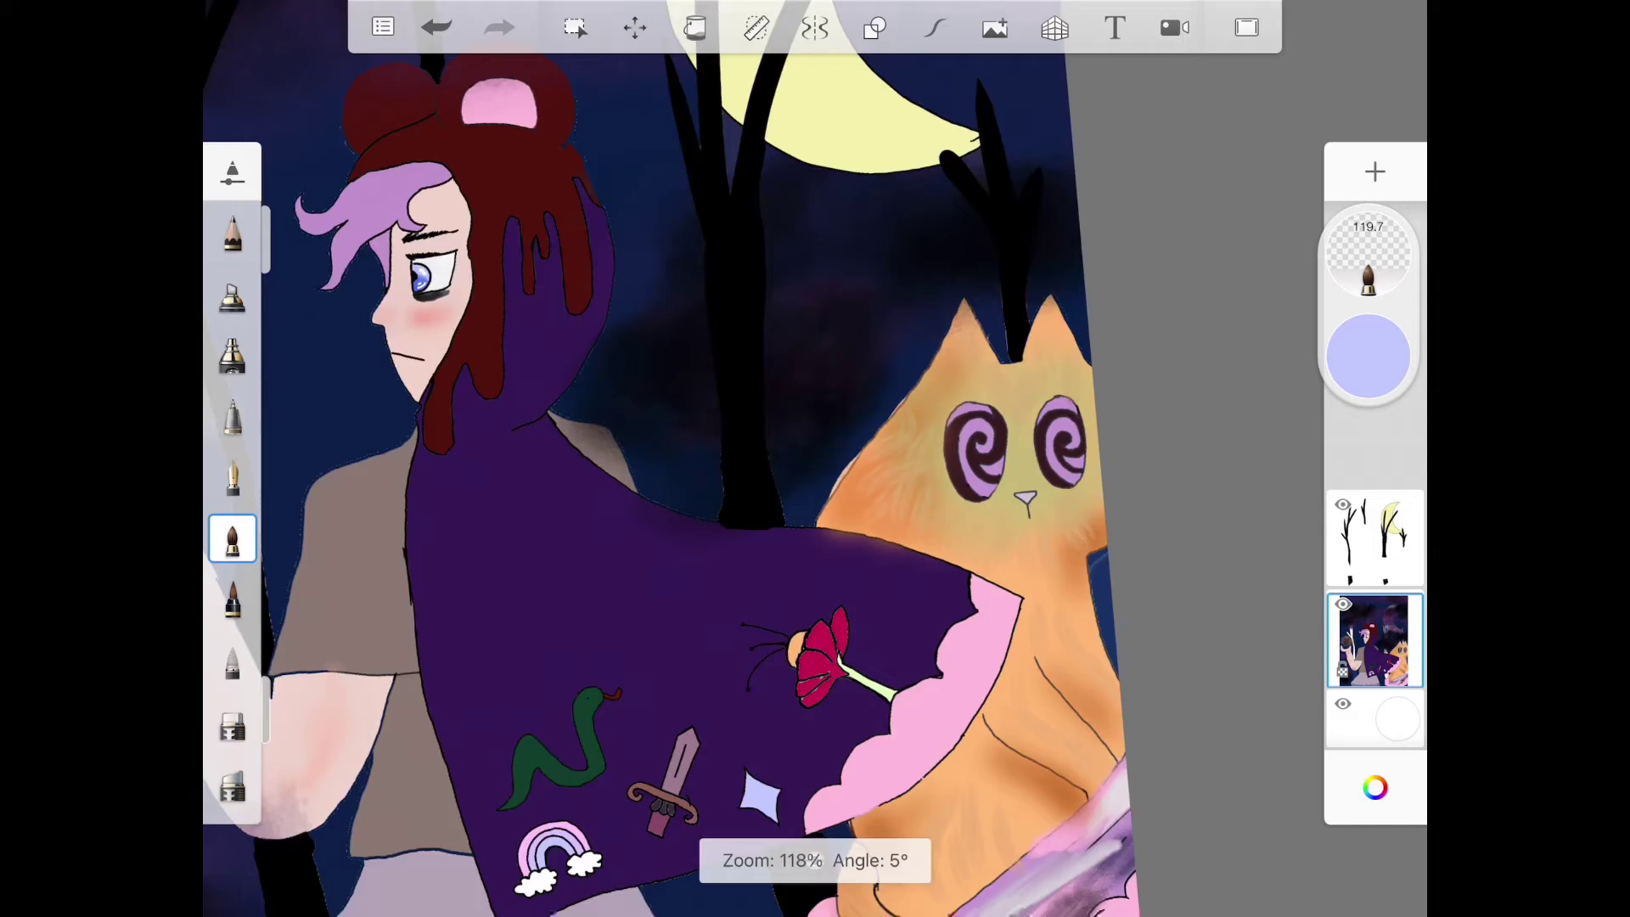
scroll(893, 383, up, 5)
- Tint the fur beside the cat's left eye yellow-green with the watercolor brush
drag(794, 305, 794, 509)
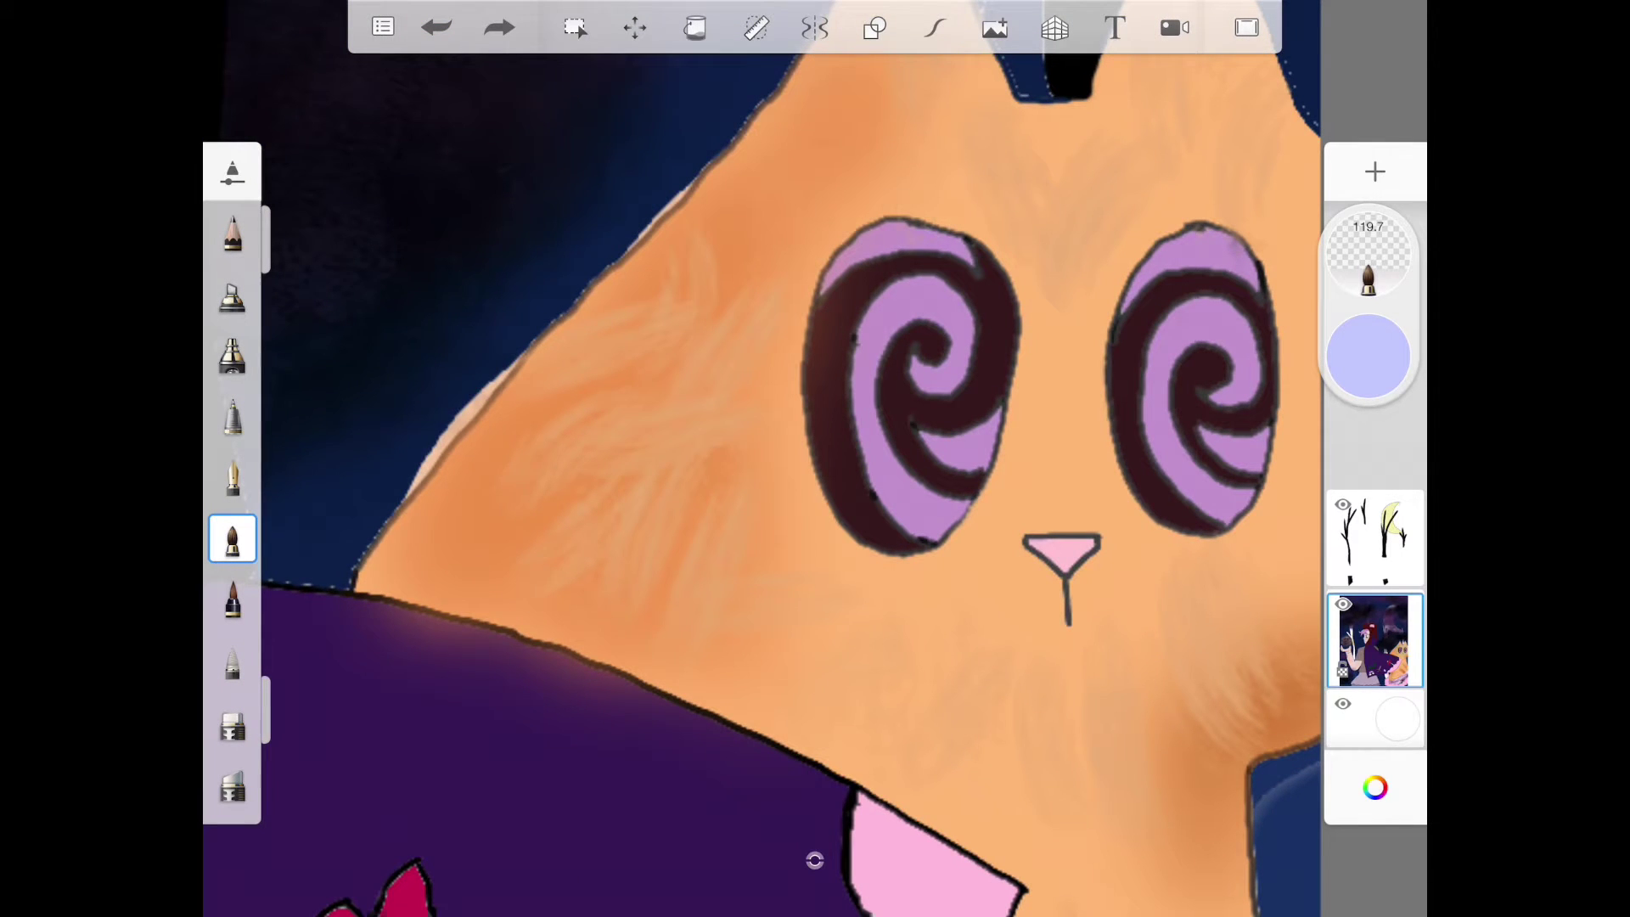
click(234, 539)
click(892, 701)
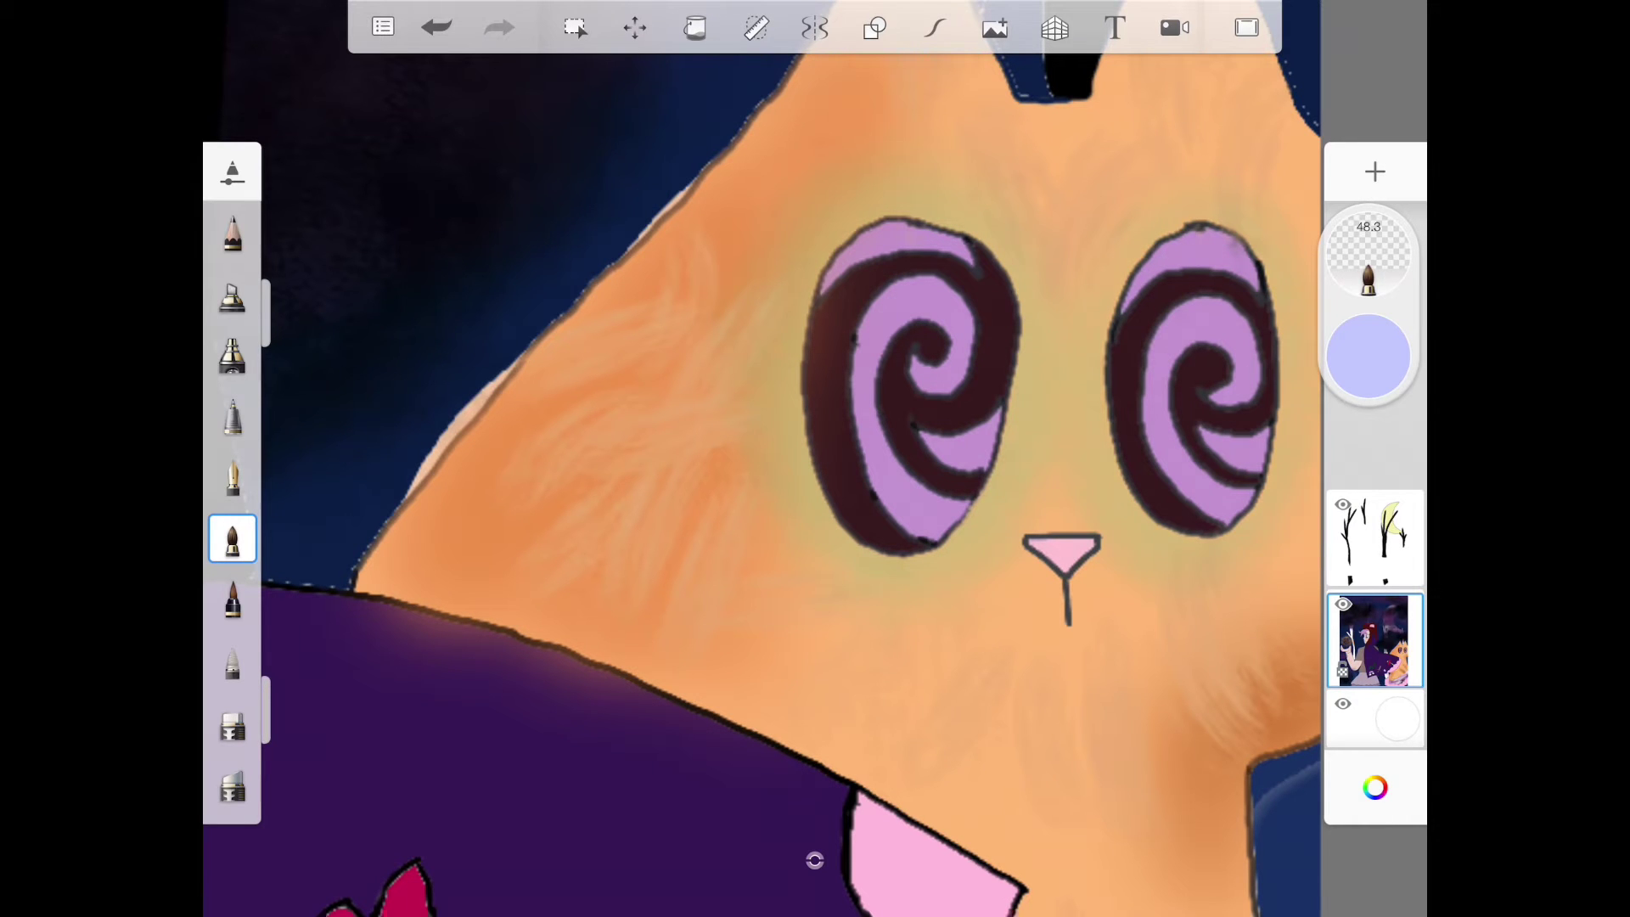
scroll(815, 459, down, 5)
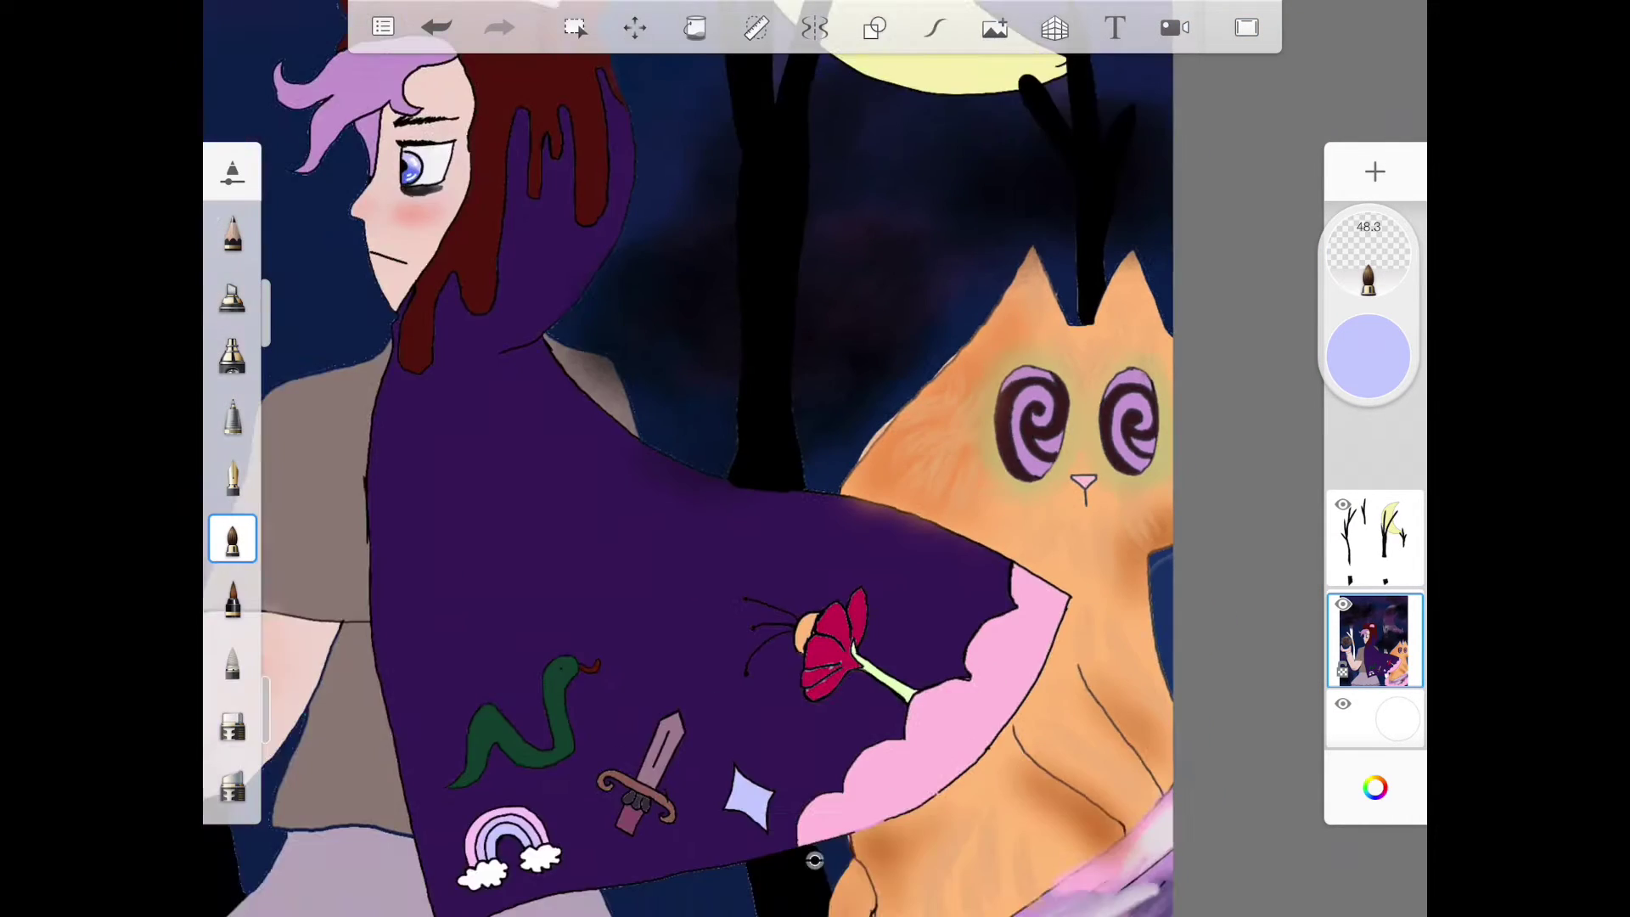
scroll(815, 459, up, 5)
click(233, 417)
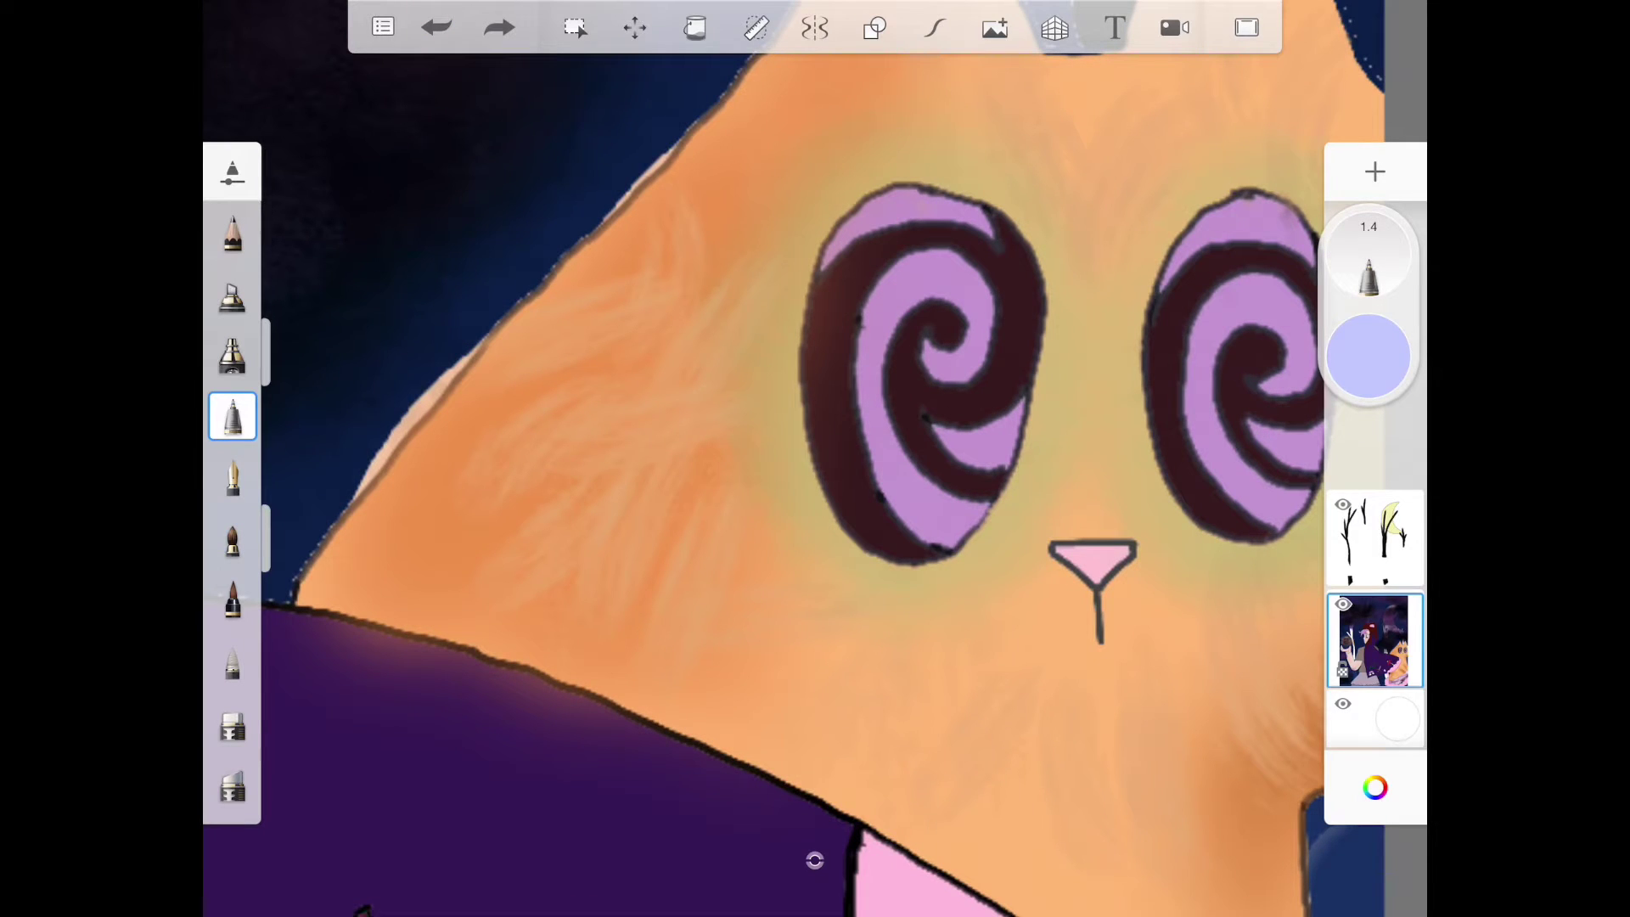
- Set the Tattoo Inker brush size to about 19.6, undoing the test strokes
click(233, 600)
drag(510, 498, 560, 573)
key(ctrl+z)
double_click(233, 599)
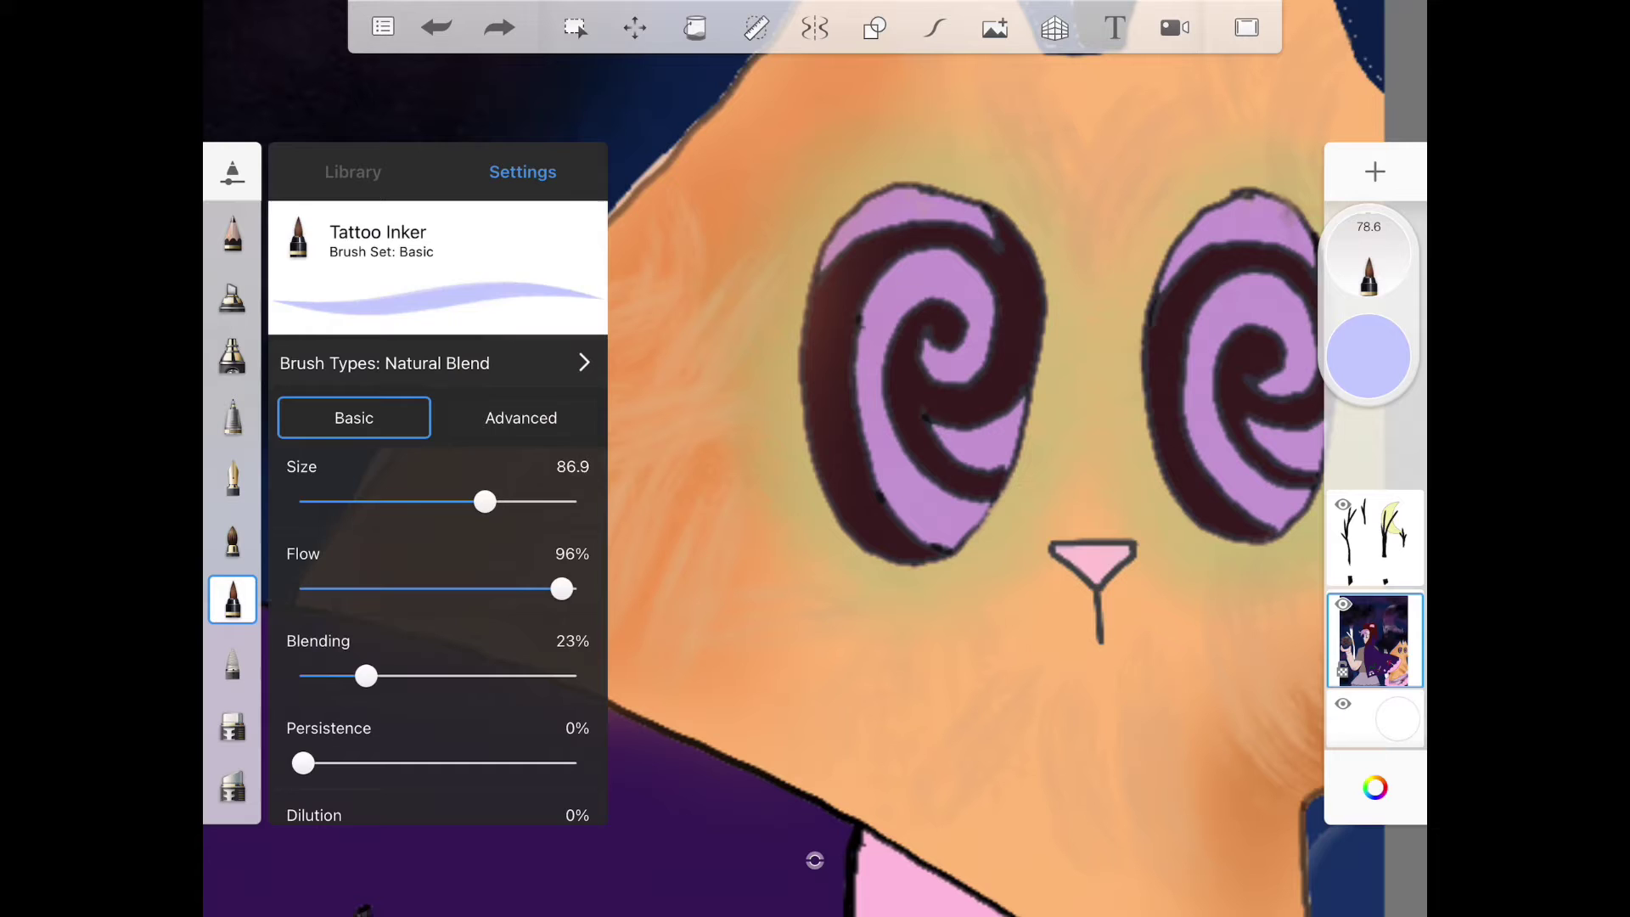
drag(504, 503, 439, 502)
click(891, 383)
drag(765, 510, 834, 472)
key(ctrl+z)
double_click(233, 600)
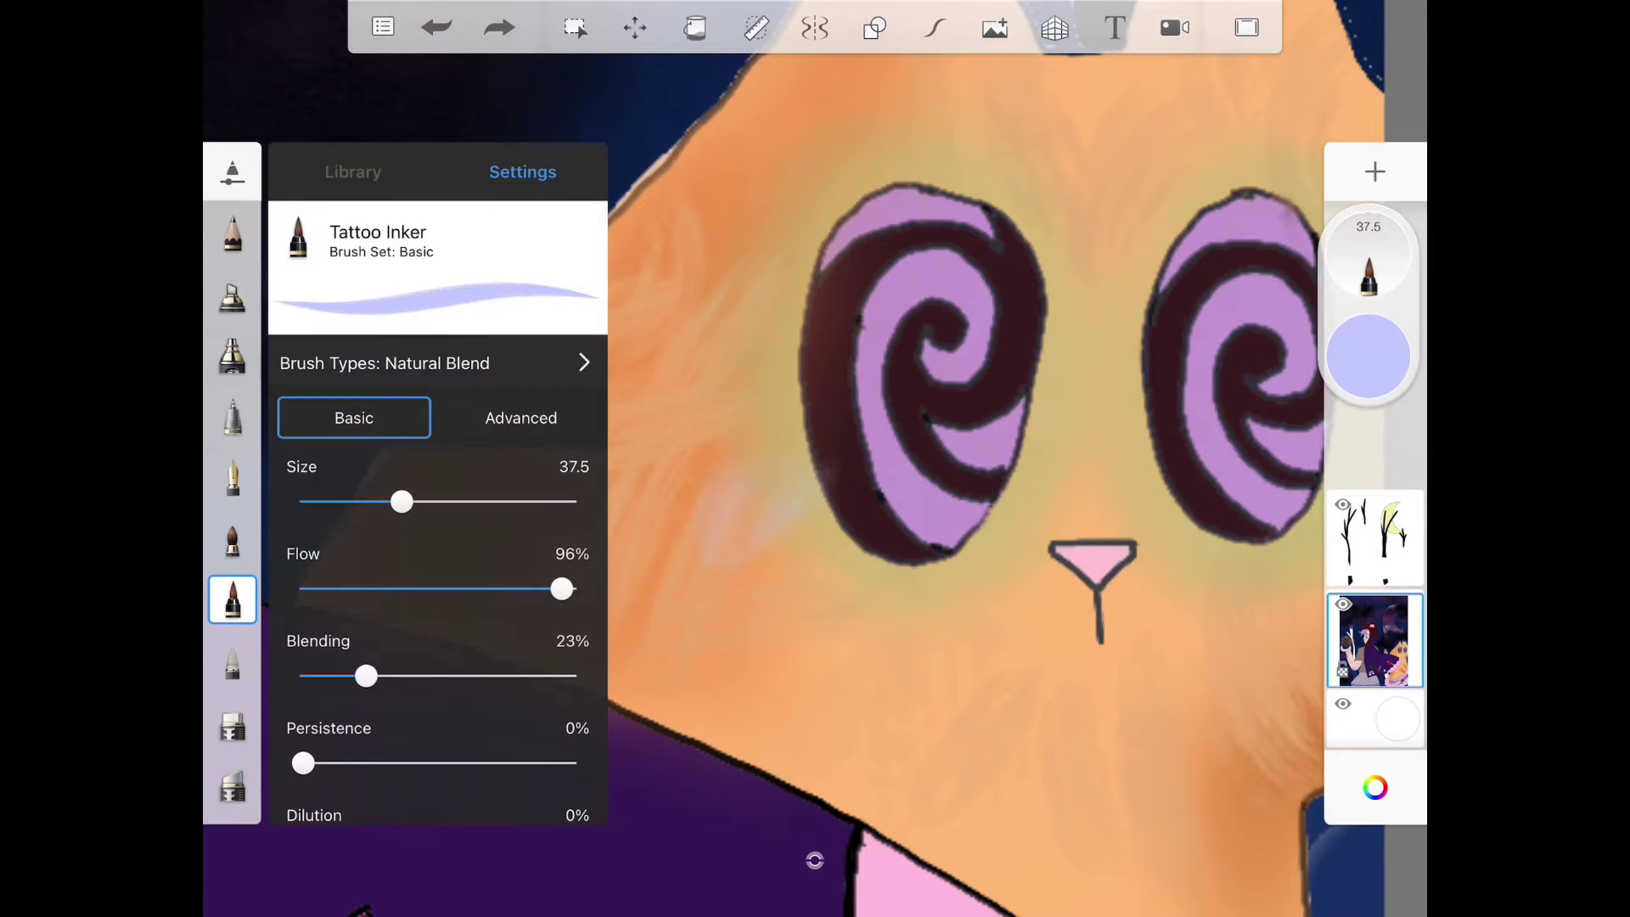
click(892, 382)
double_click(233, 599)
drag(401, 503, 359, 502)
click(892, 383)
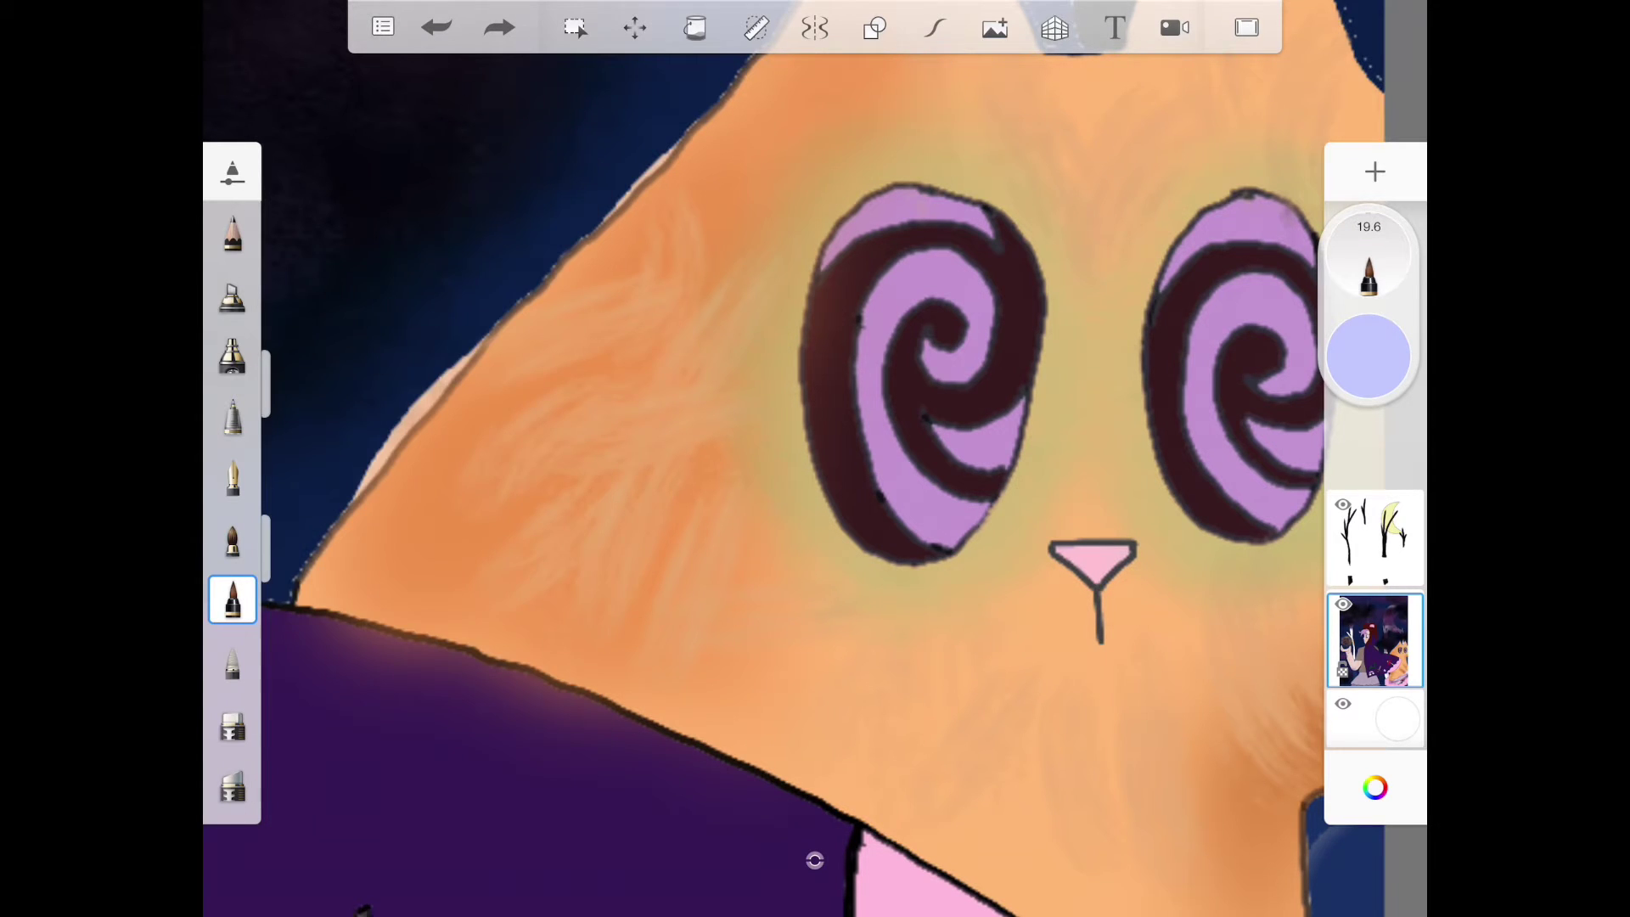
scroll(891, 382, up, 3)
- Streak pale lavender across the dark spiral bands of both cat eyes
mouse_move(840, 421)
mouse_down()
mouse_move(968, 414)
mouse_move(981, 205)
mouse_up()
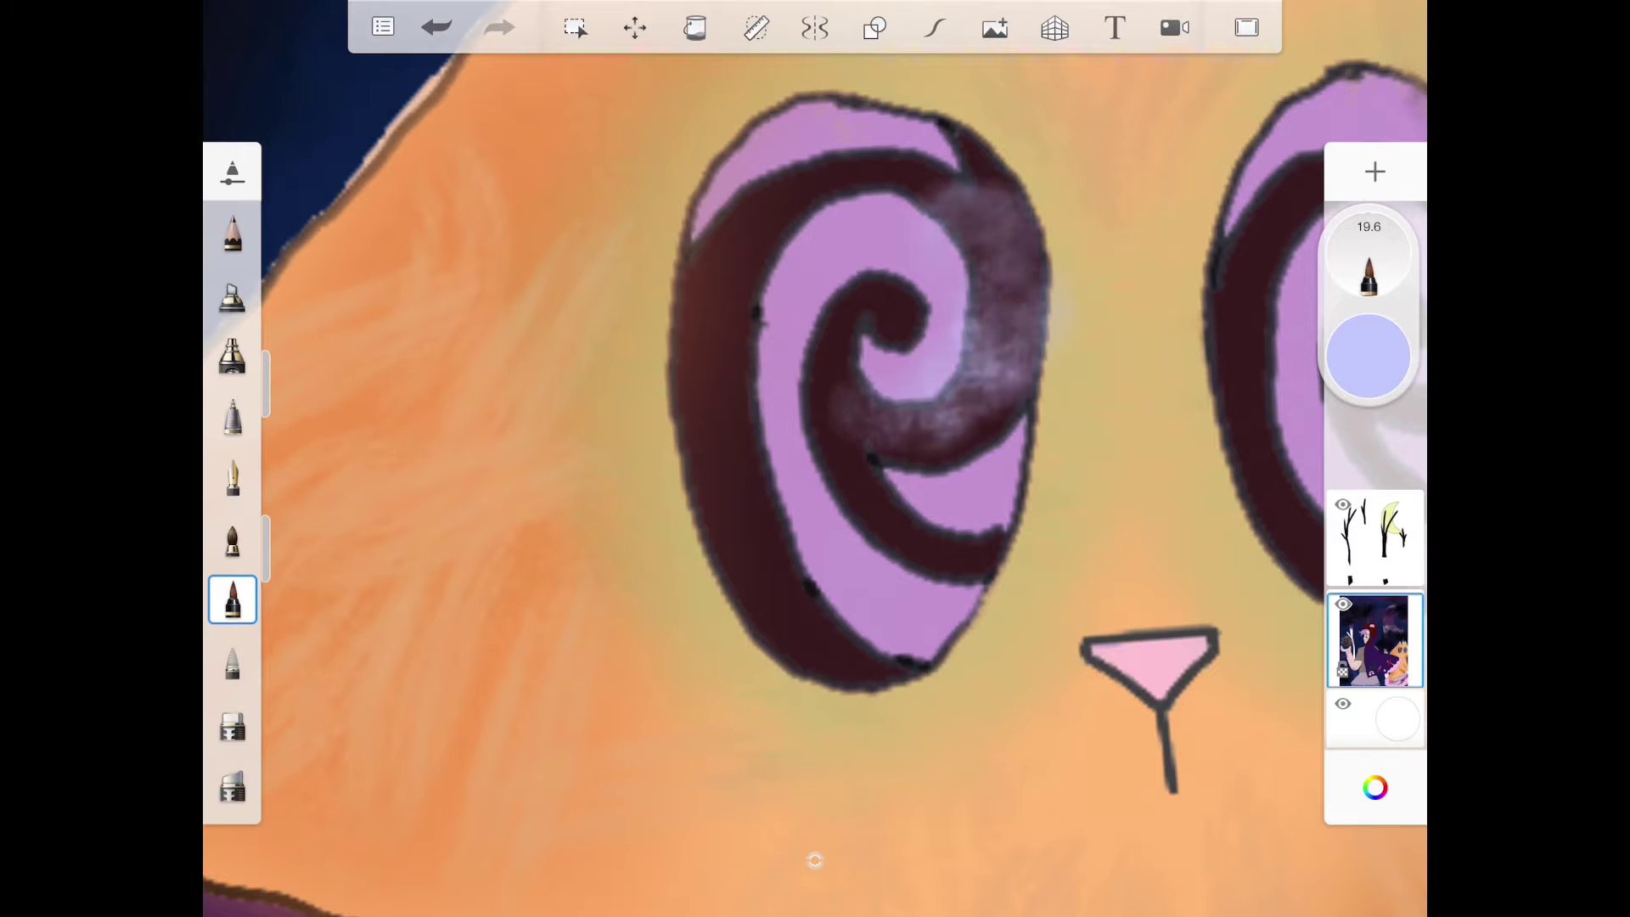
drag(943, 433, 739, 485)
drag(714, 332, 739, 509)
drag(892, 191, 765, 242)
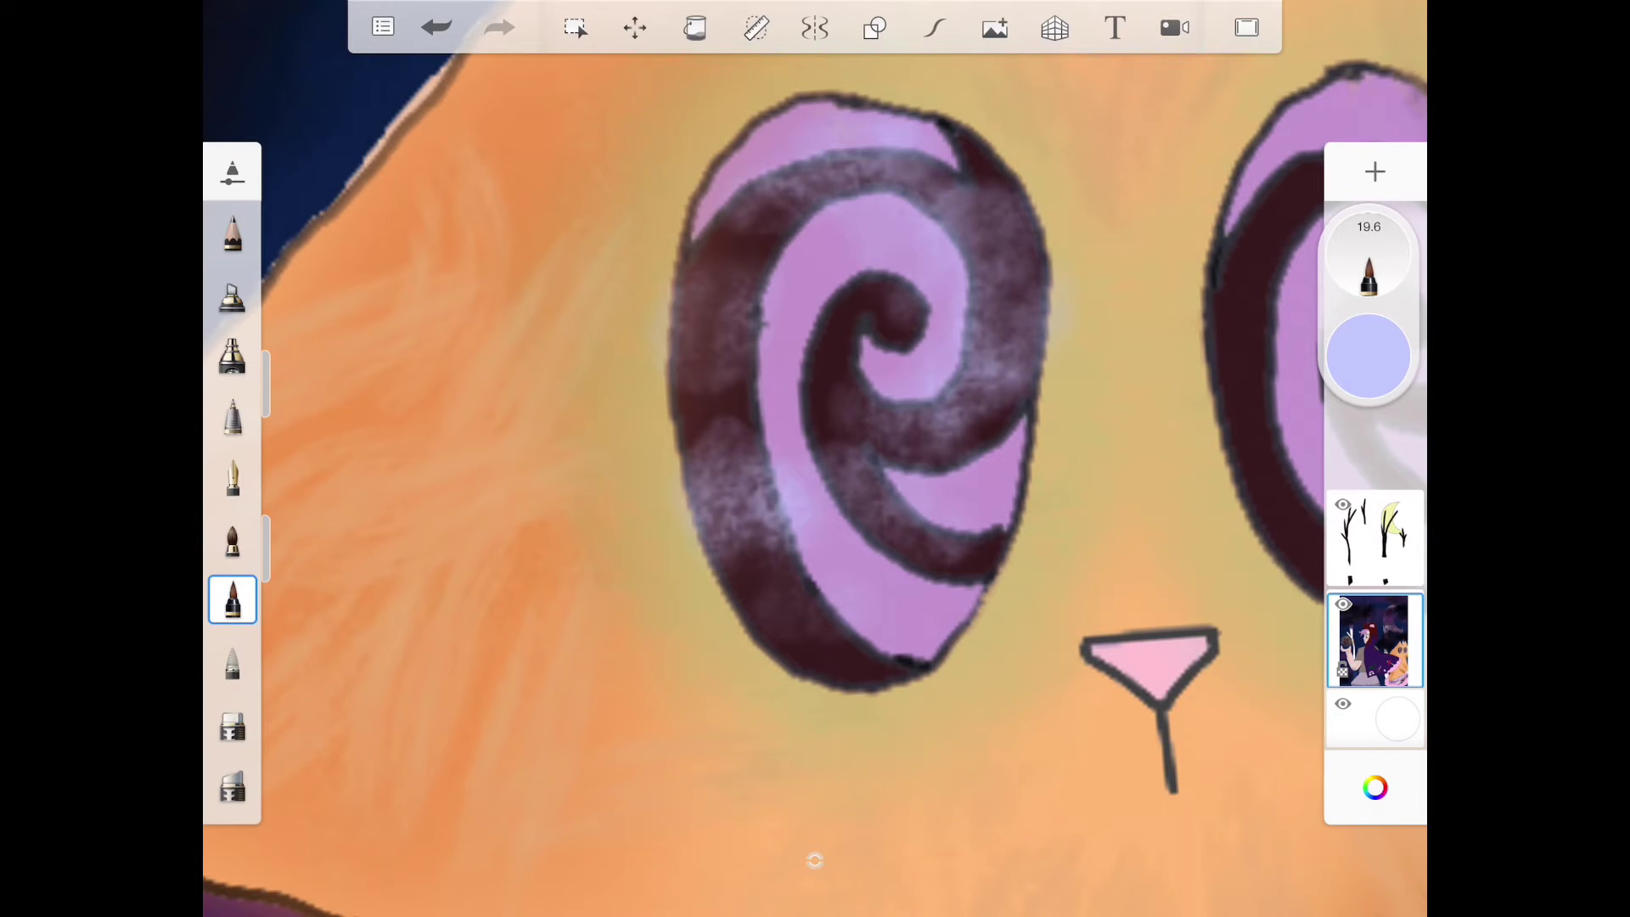
scroll(815, 383, down, 3)
drag(1007, 484, 1019, 344)
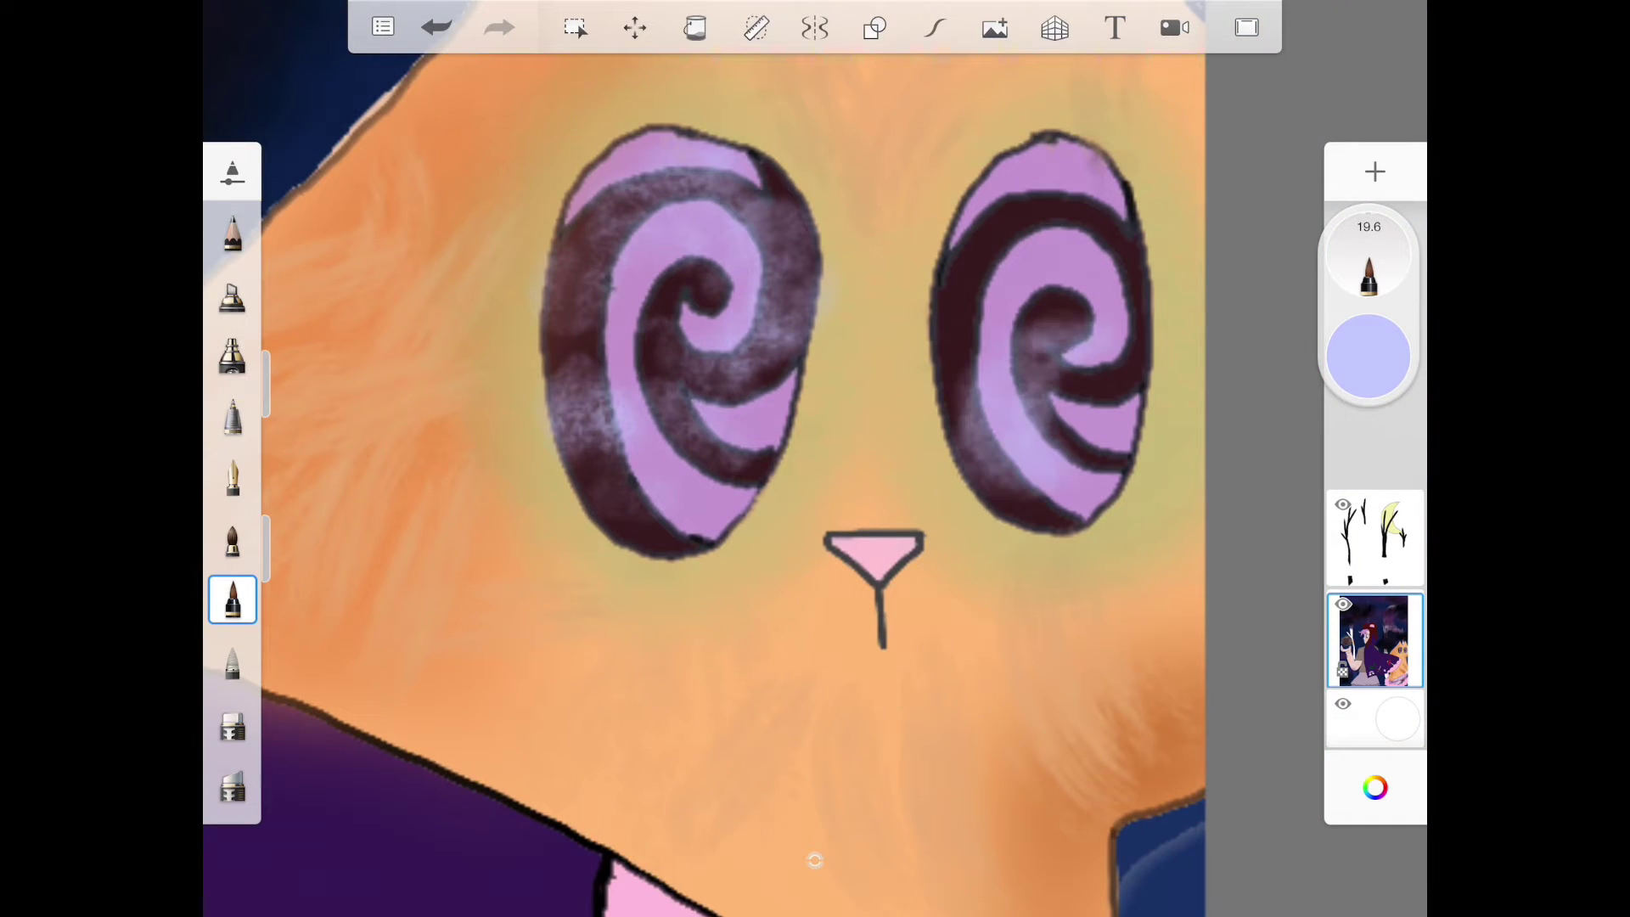
mouse_move(1057, 460)
mouse_down()
mouse_move(956, 358)
mouse_move(1121, 231)
mouse_up()
scroll(816, 382, down, 5)
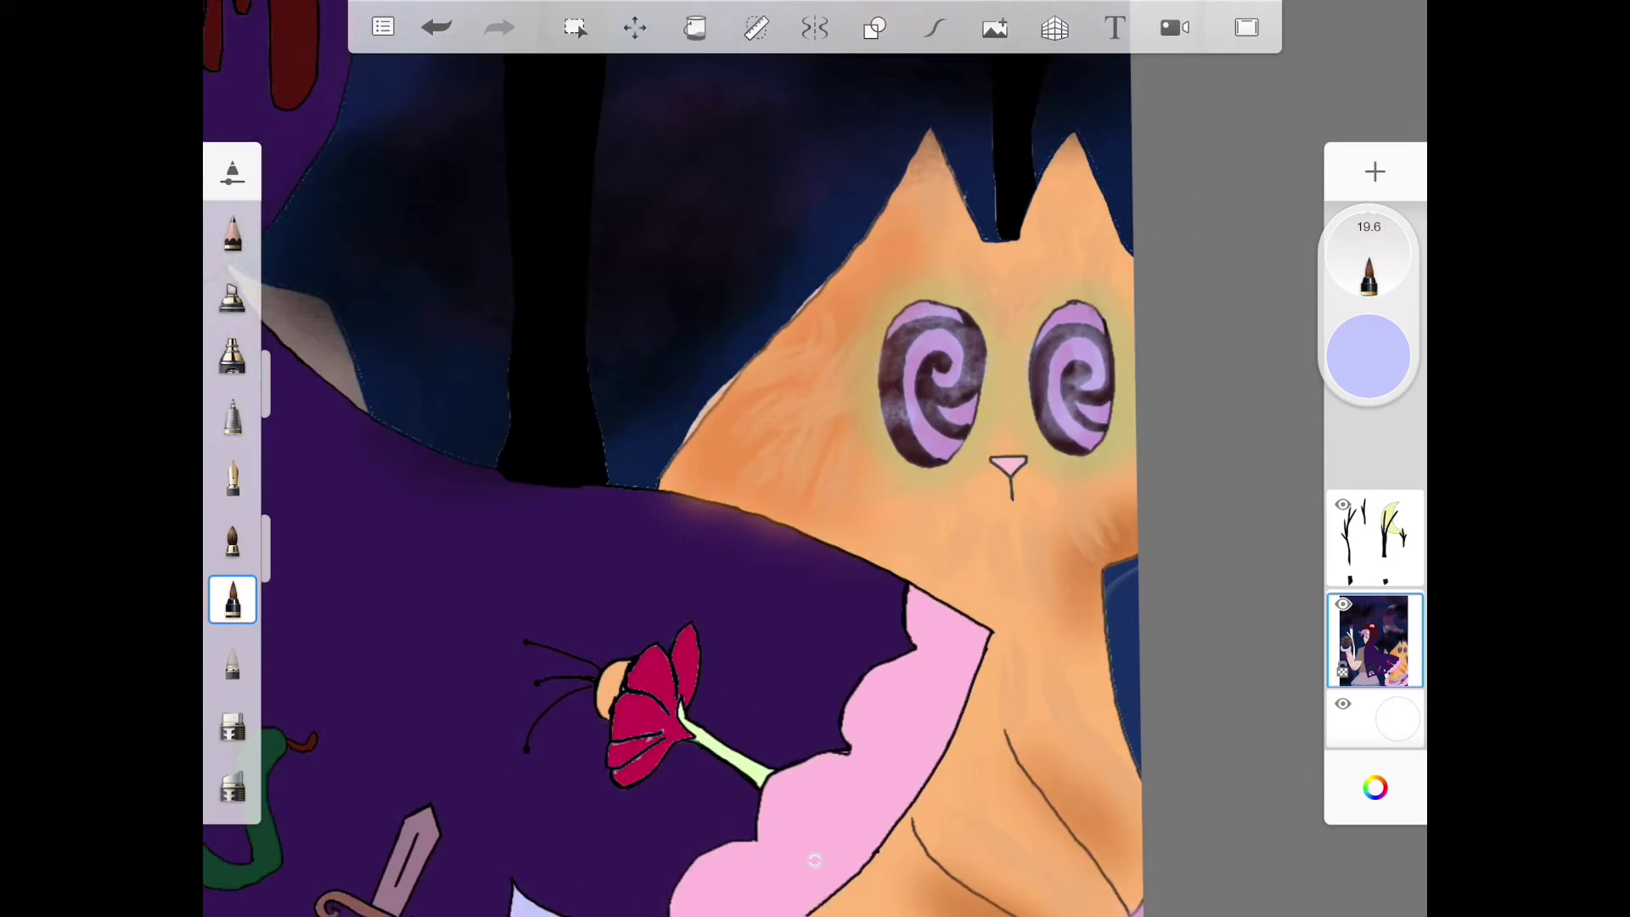
scroll(702, 320, up, 6)
- Switch to black and darken the left eye's spiral bands, undoing one stroke
click(1368, 357)
click(1206, 98)
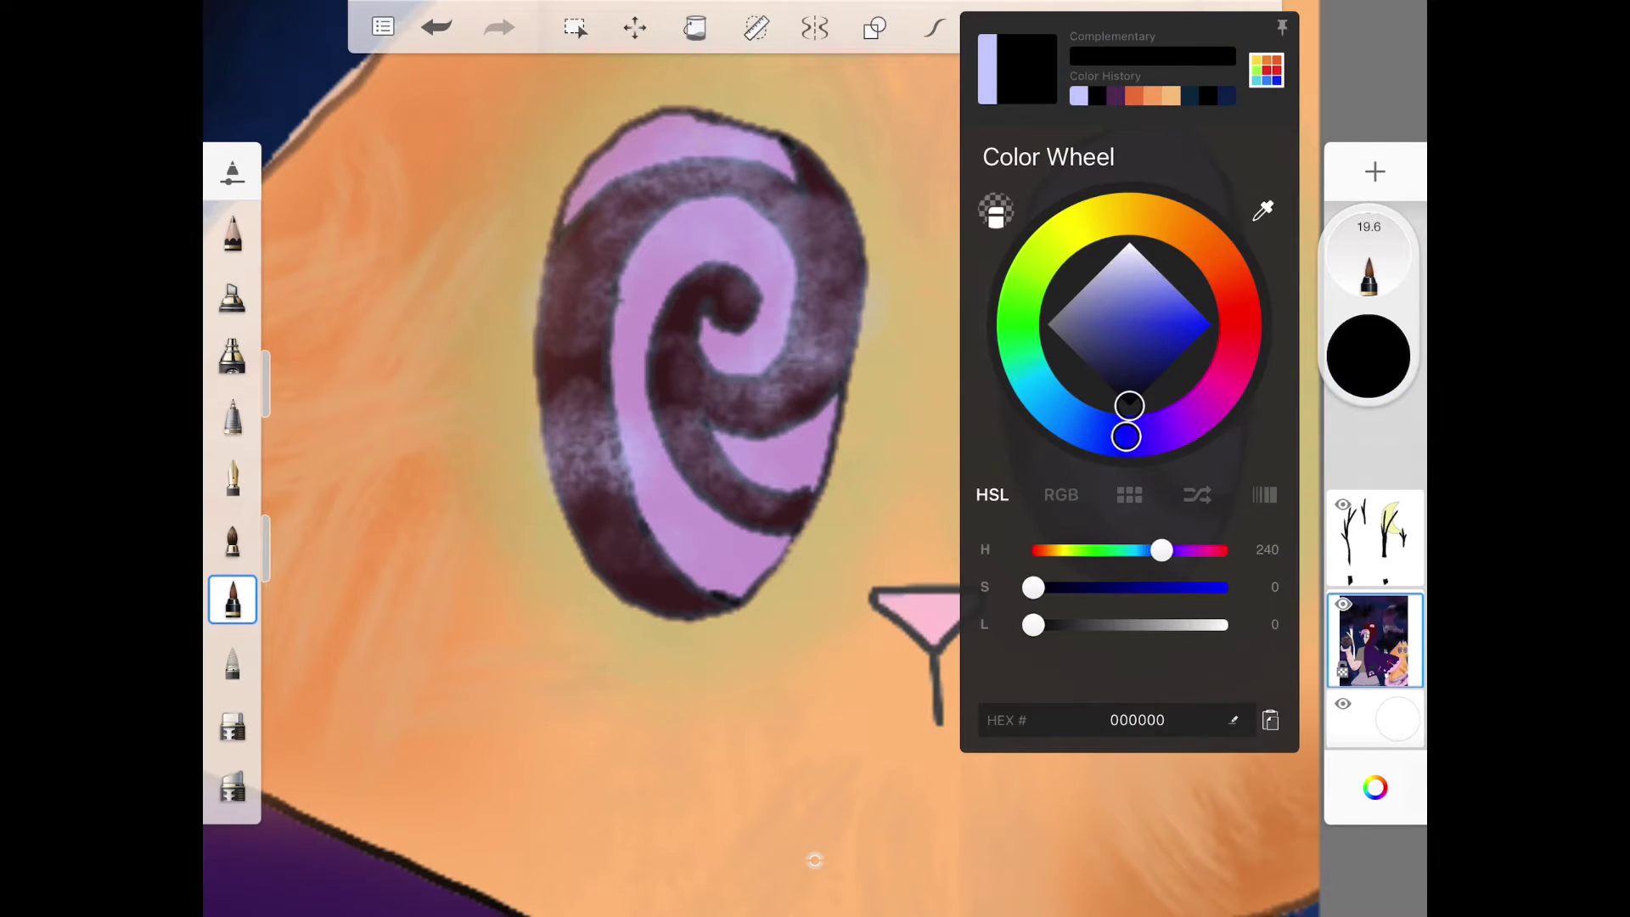
click(637, 509)
scroll(764, 382, down, 3)
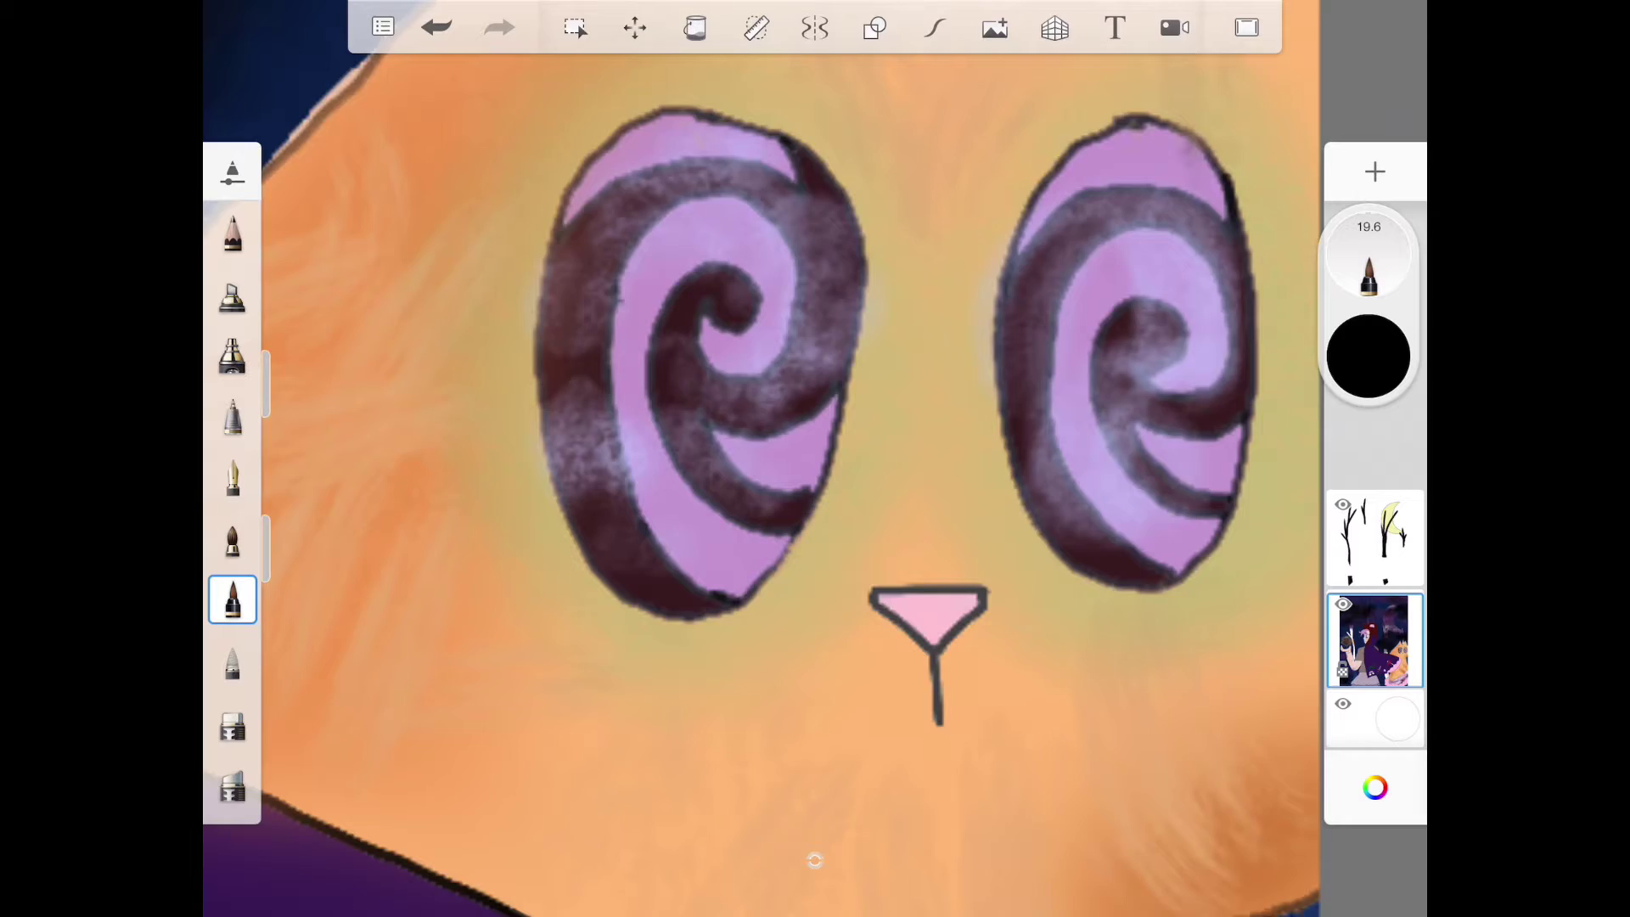
scroll(701, 383, up, 6)
mouse_move(892, 522)
mouse_down()
mouse_move(573, 293)
mouse_move(662, 192)
mouse_up()
scroll(764, 383, up, 3)
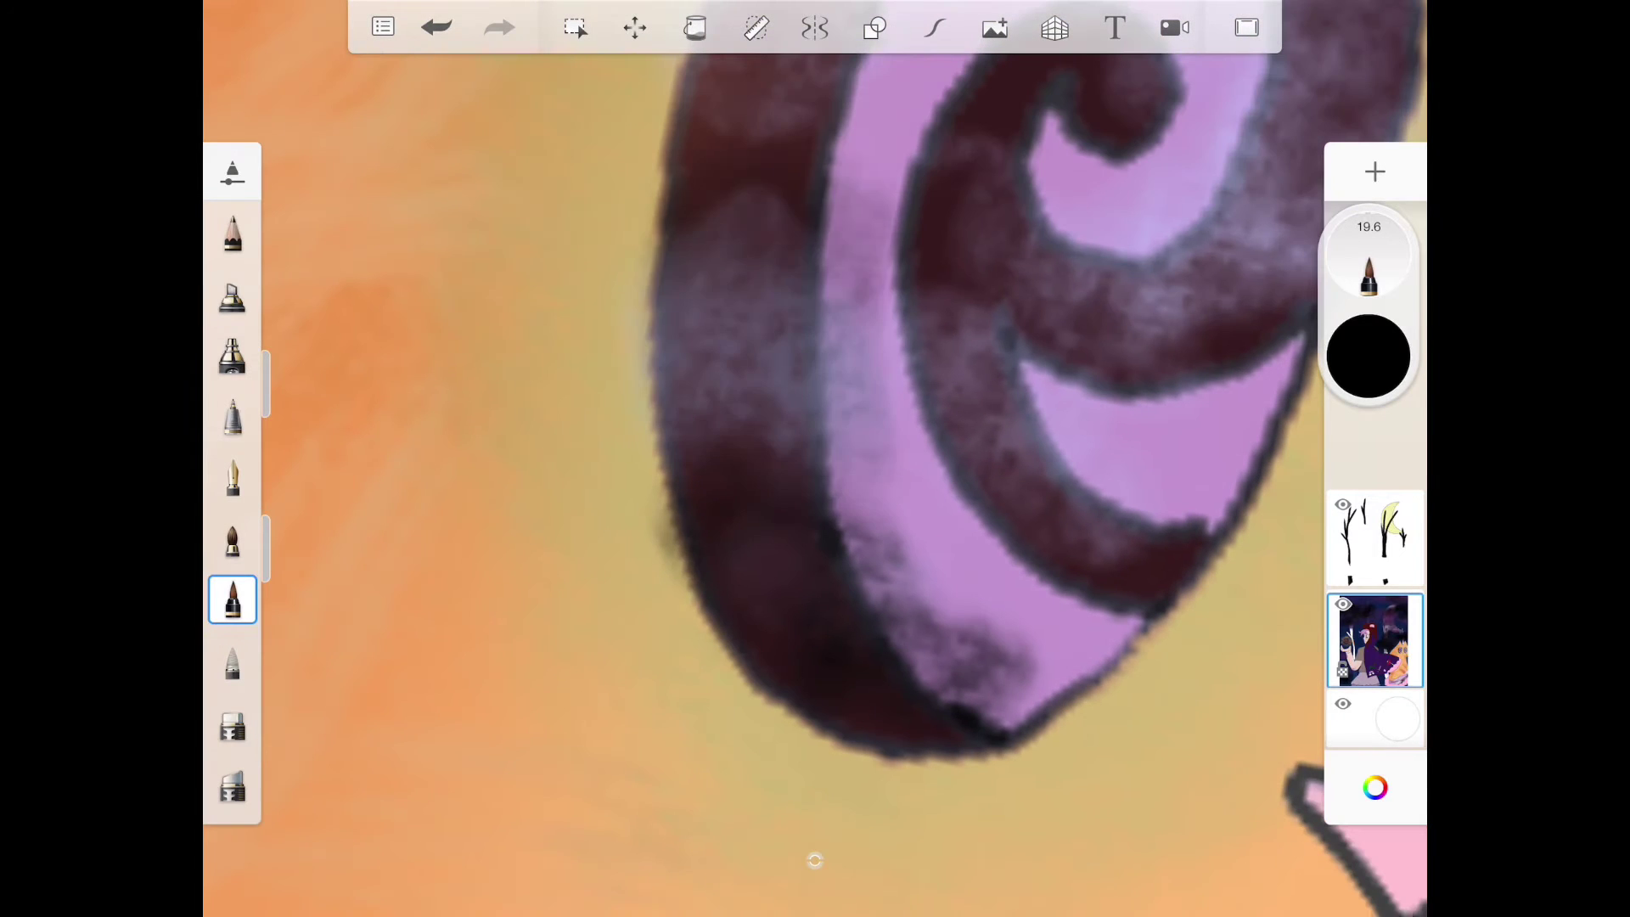
scroll(815, 382, down, 5)
scroll(815, 382, down, 3)
mouse_move(854, 331)
mouse_down()
mouse_move(995, 319)
mouse_move(968, 613)
mouse_up()
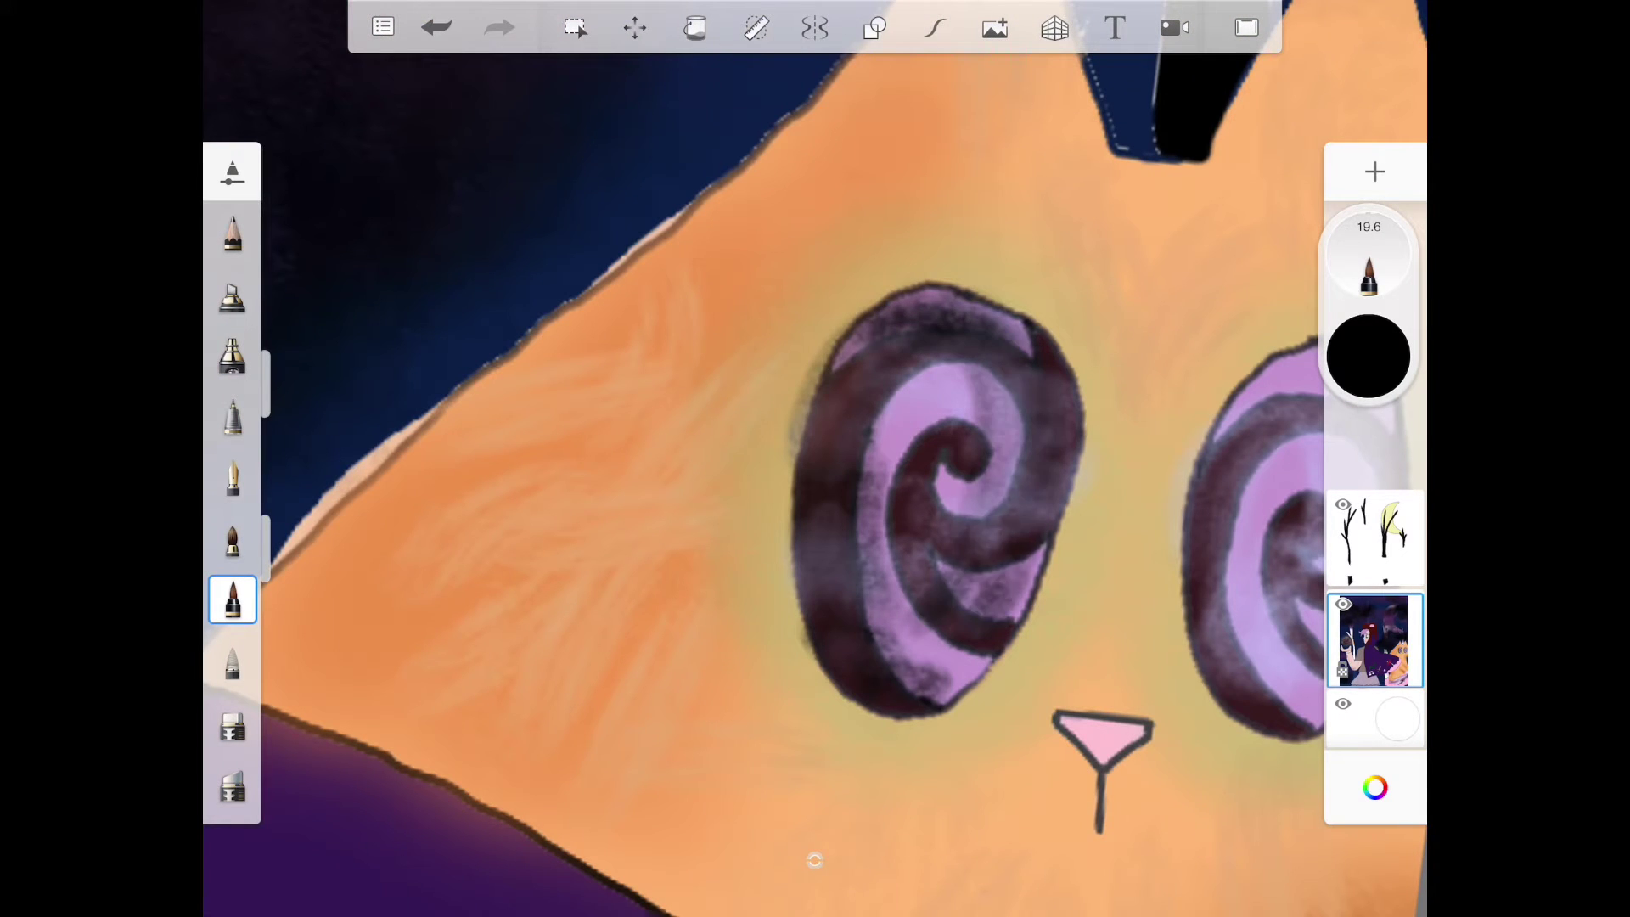
click(435, 27)
scroll(816, 459, up, 4)
- At brush size 16, darken the left spiral, its outer ring and the right eye outline
click(233, 599)
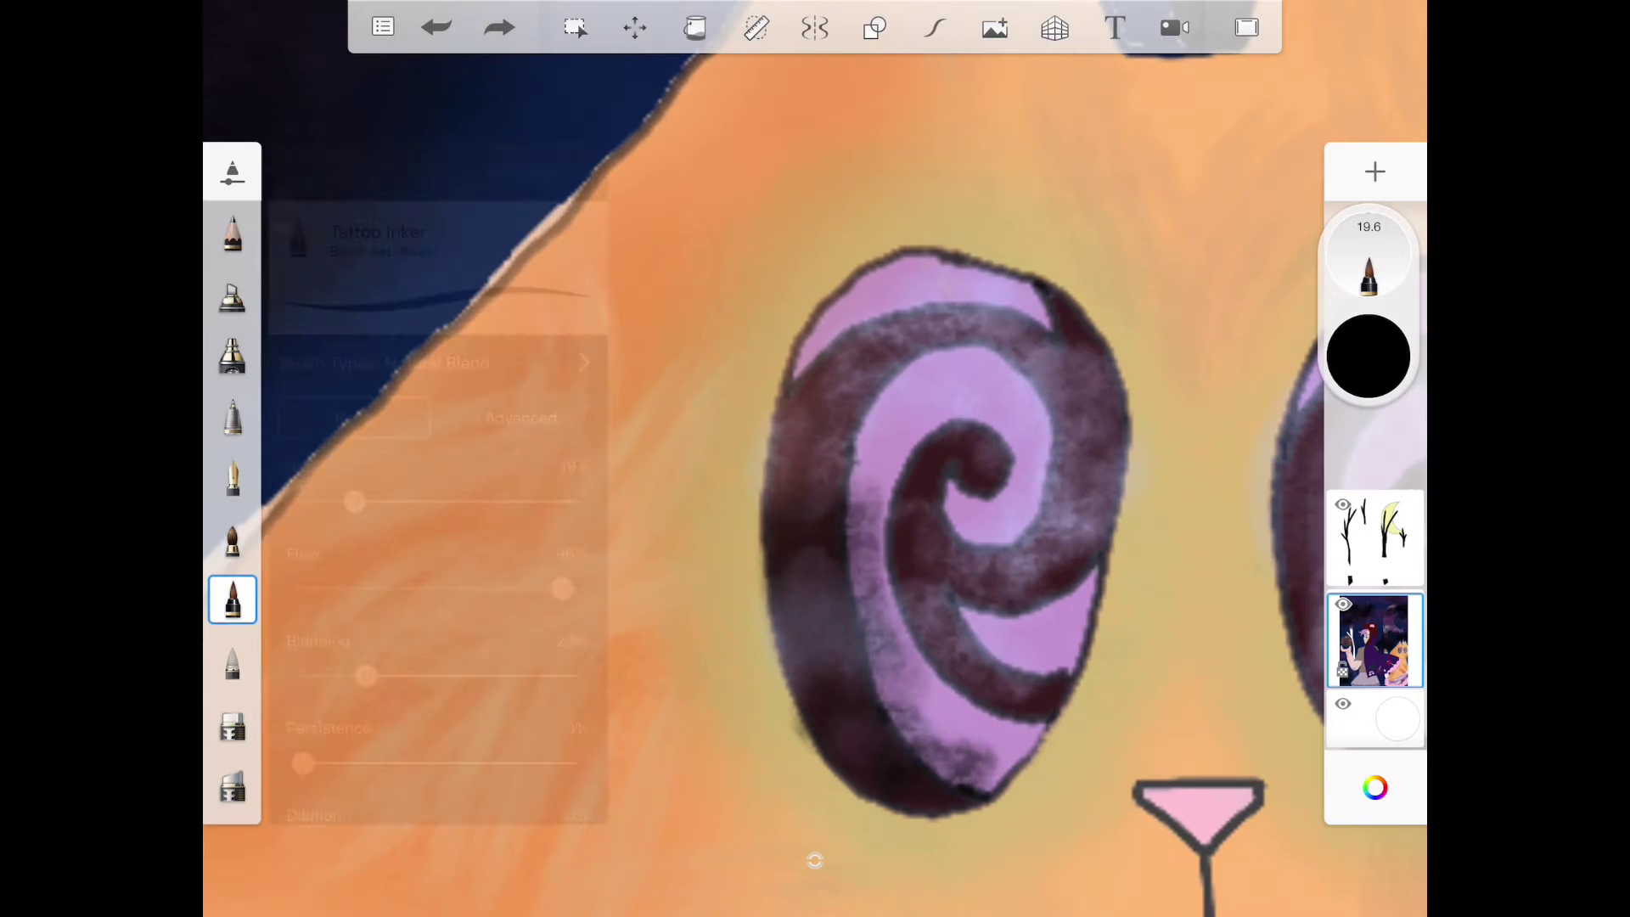
drag(358, 503, 342, 502)
click(816, 510)
drag(764, 509, 866, 357)
mouse_move(790, 357)
mouse_down()
mouse_move(993, 280)
mouse_move(1083, 421)
mouse_up()
drag(1057, 318, 1046, 600)
drag(829, 370, 981, 275)
scroll(816, 460, down, 4)
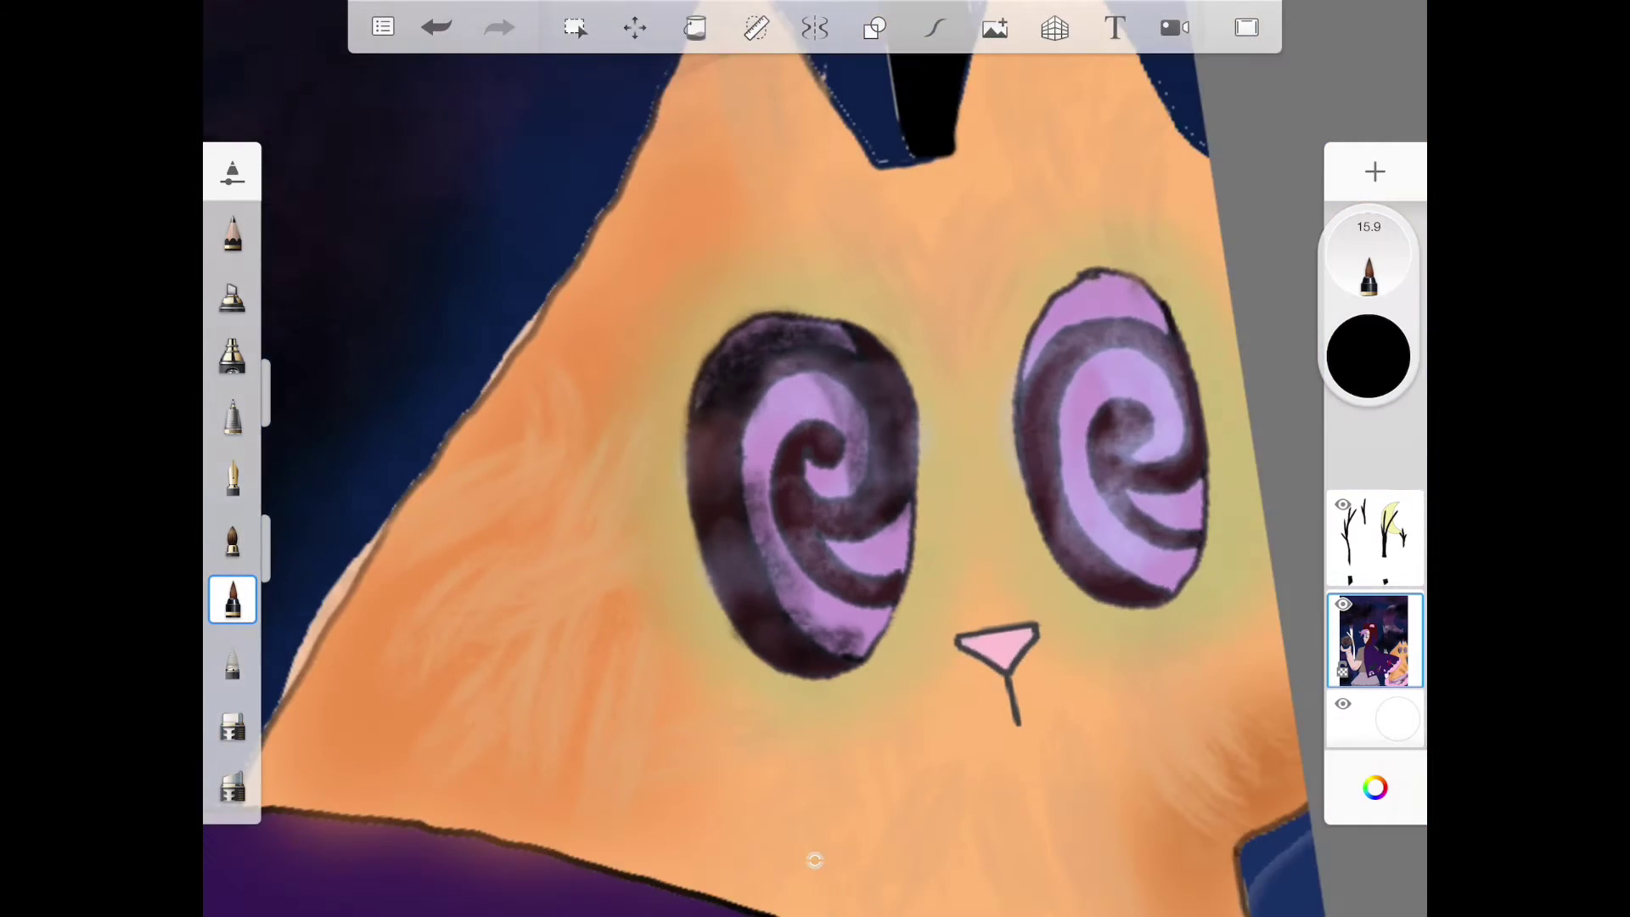
scroll(892, 484, up, 4)
mouse_move(942, 510)
mouse_down()
mouse_move(944, 255)
mouse_move(1097, 129)
mouse_move(1184, 484)
mouse_move(969, 561)
mouse_move(993, 305)
mouse_move(1108, 293)
mouse_up()
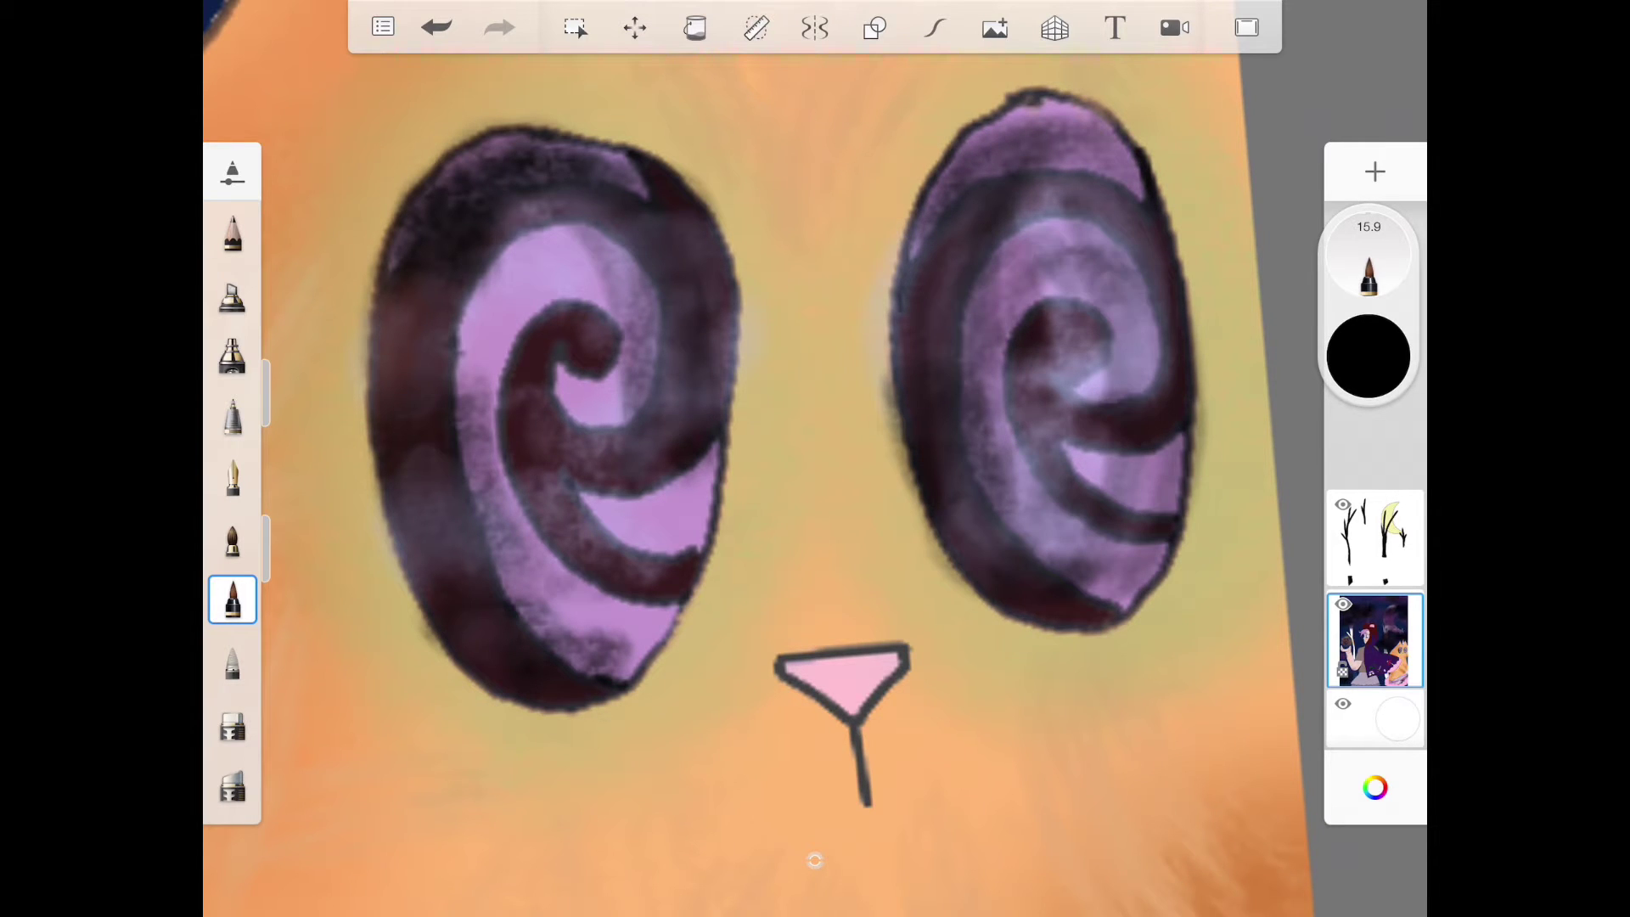
scroll(815, 459, down, 4)
scroll(637, 382, up, 5)
- Pick salmon orange (F09C7A) and fill the cat's nose with it
click(1374, 787)
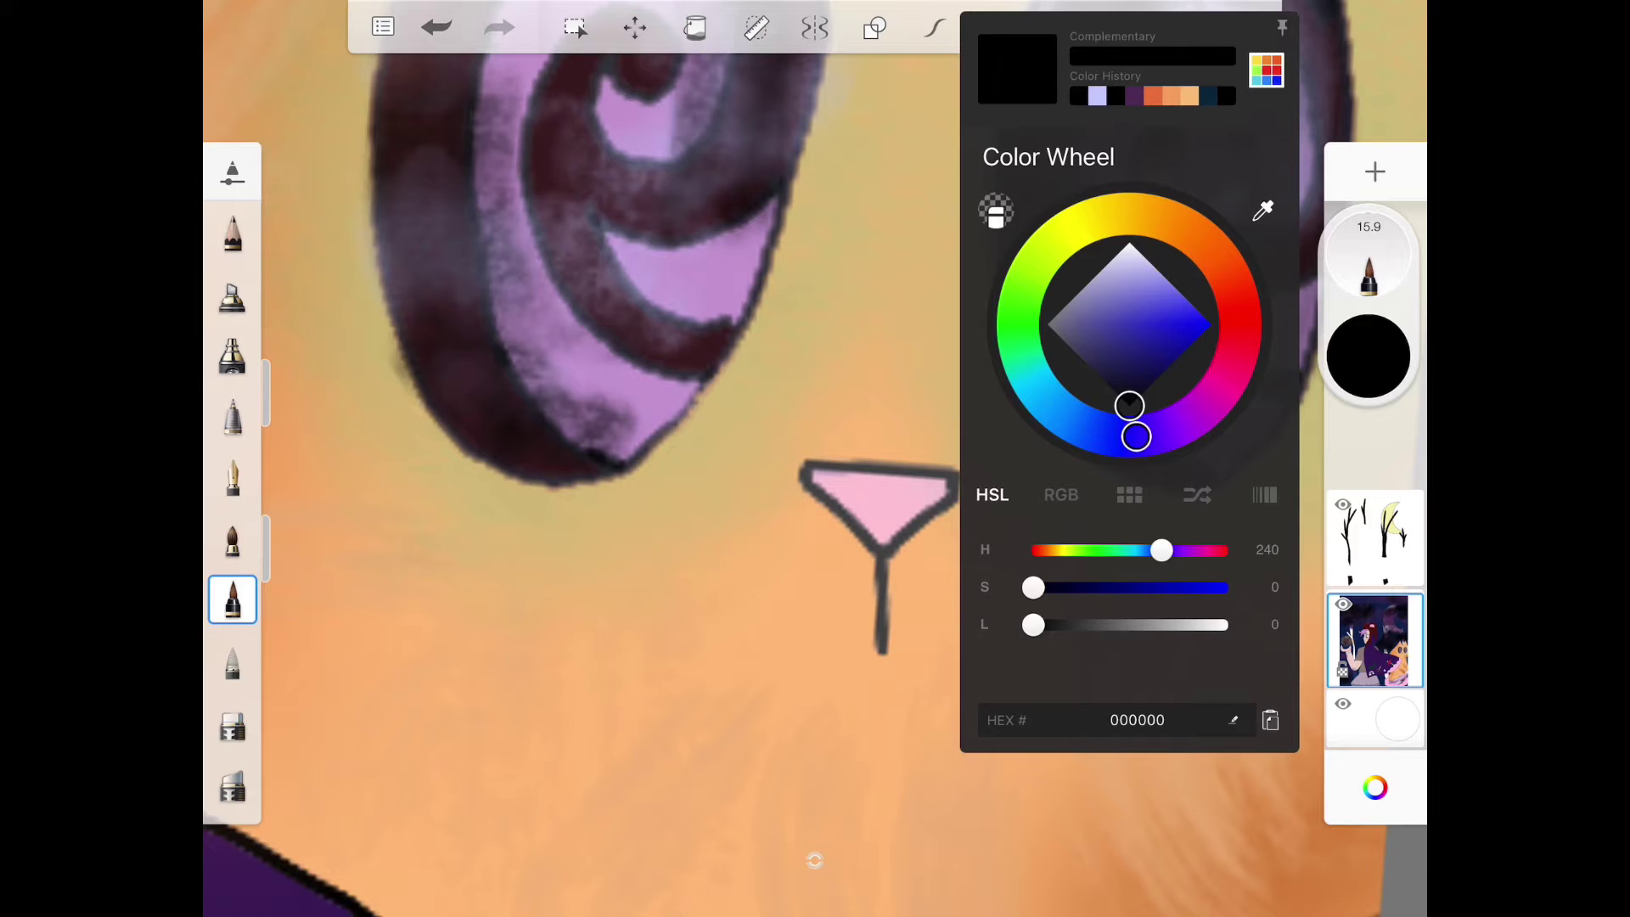
click(1169, 95)
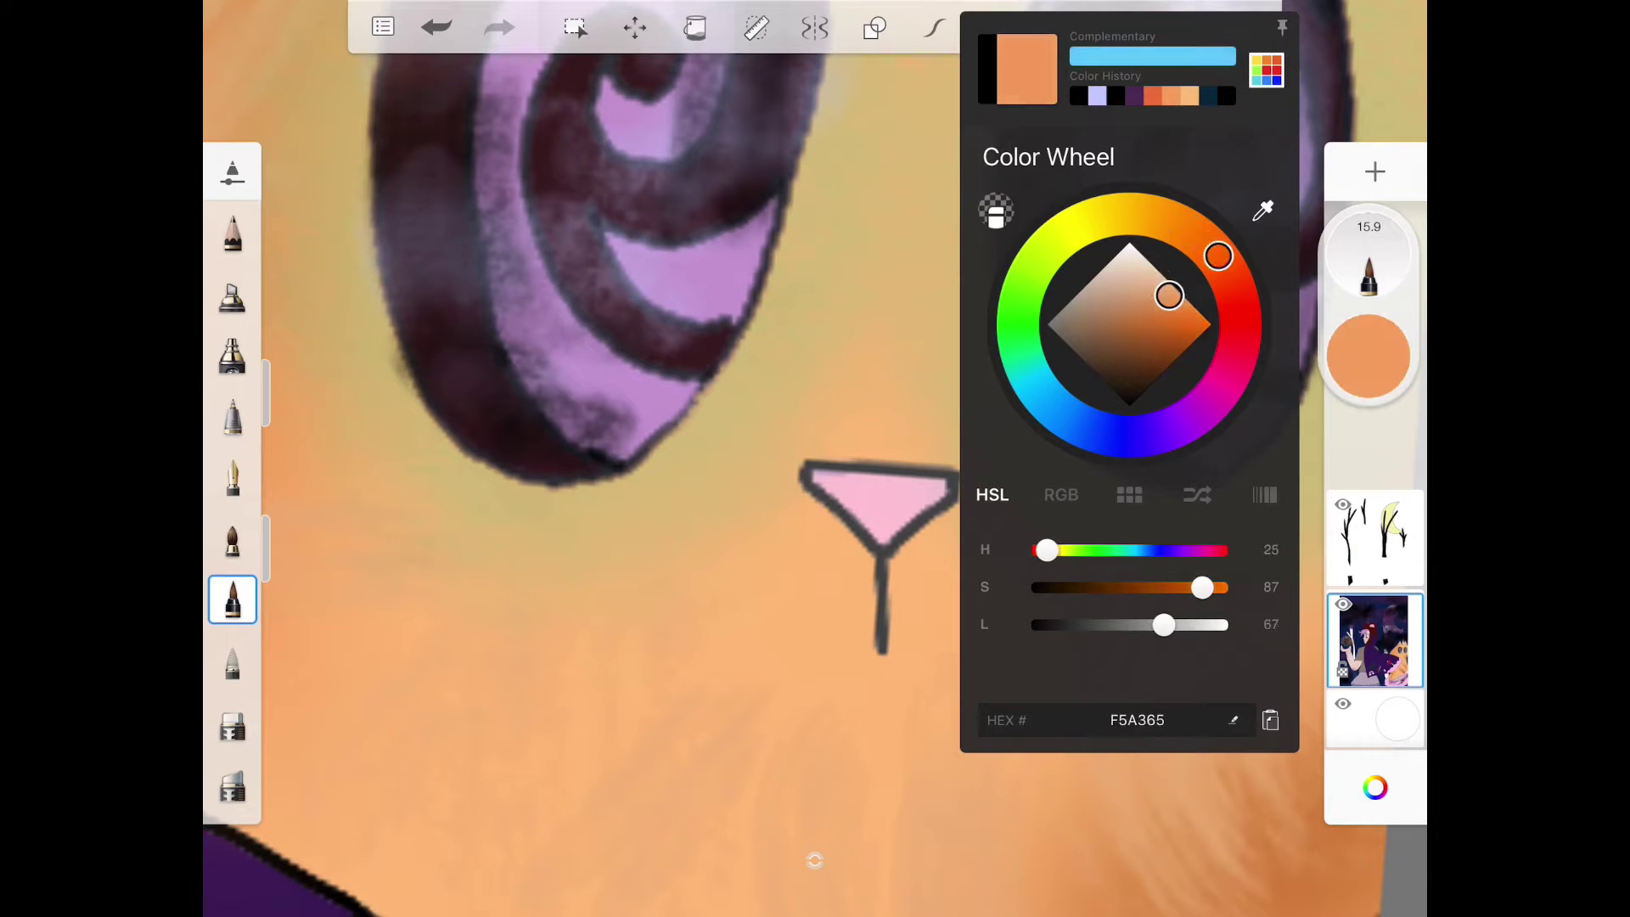
mouse_move(1170, 293)
mouse_down()
mouse_move(1156, 291)
mouse_move(1232, 283)
mouse_up()
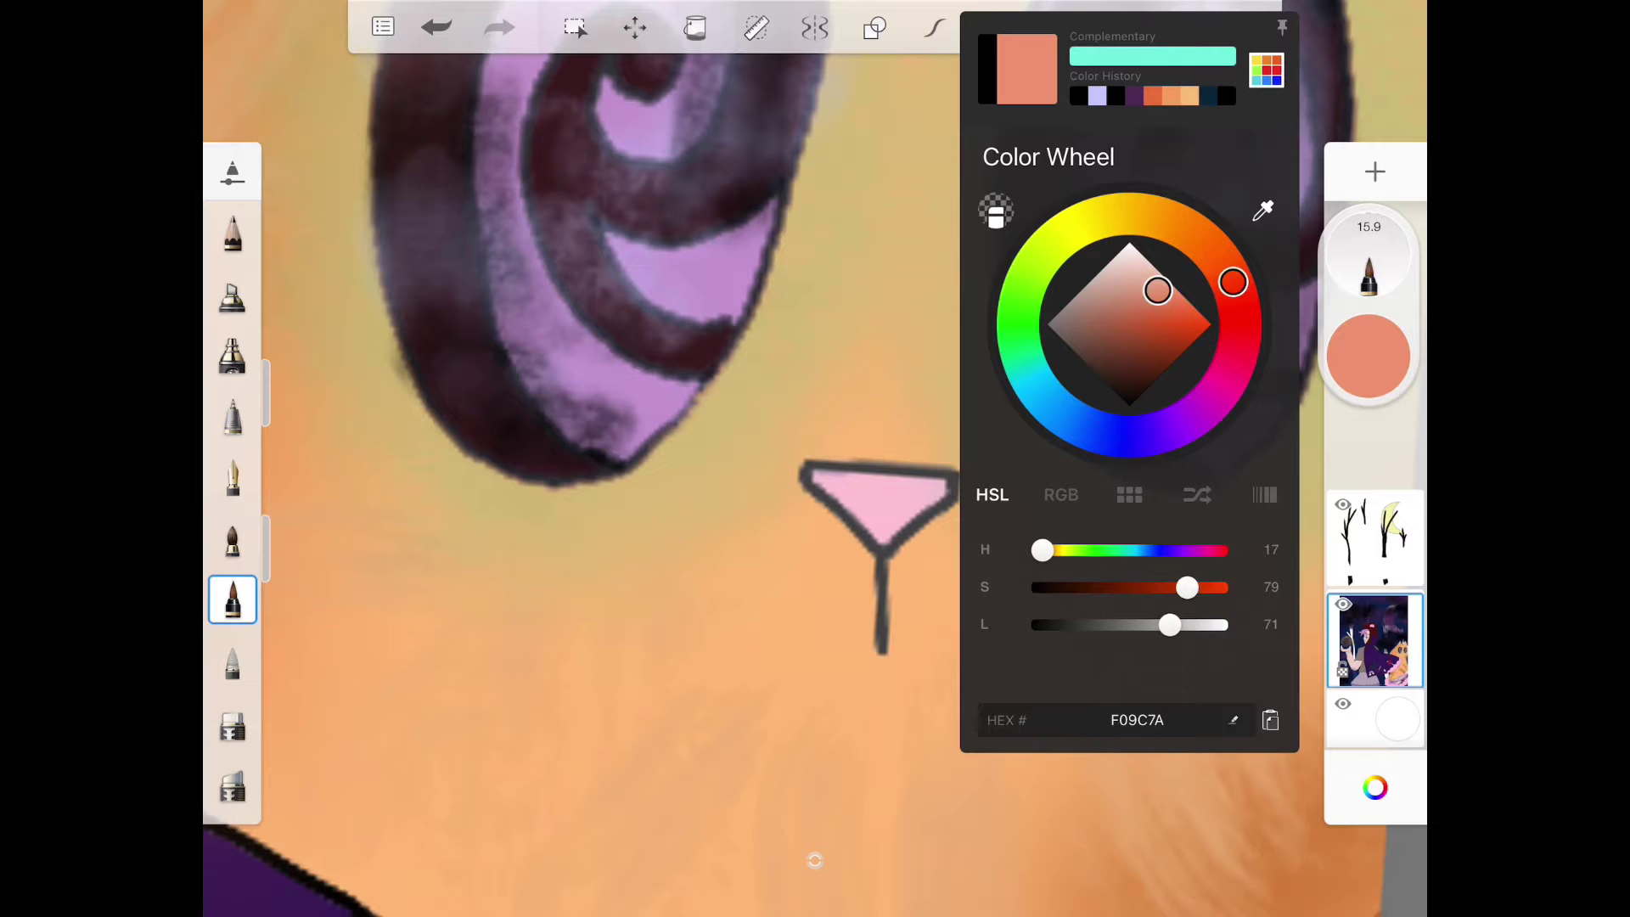
click(879, 504)
scroll(816, 460, down, 8)
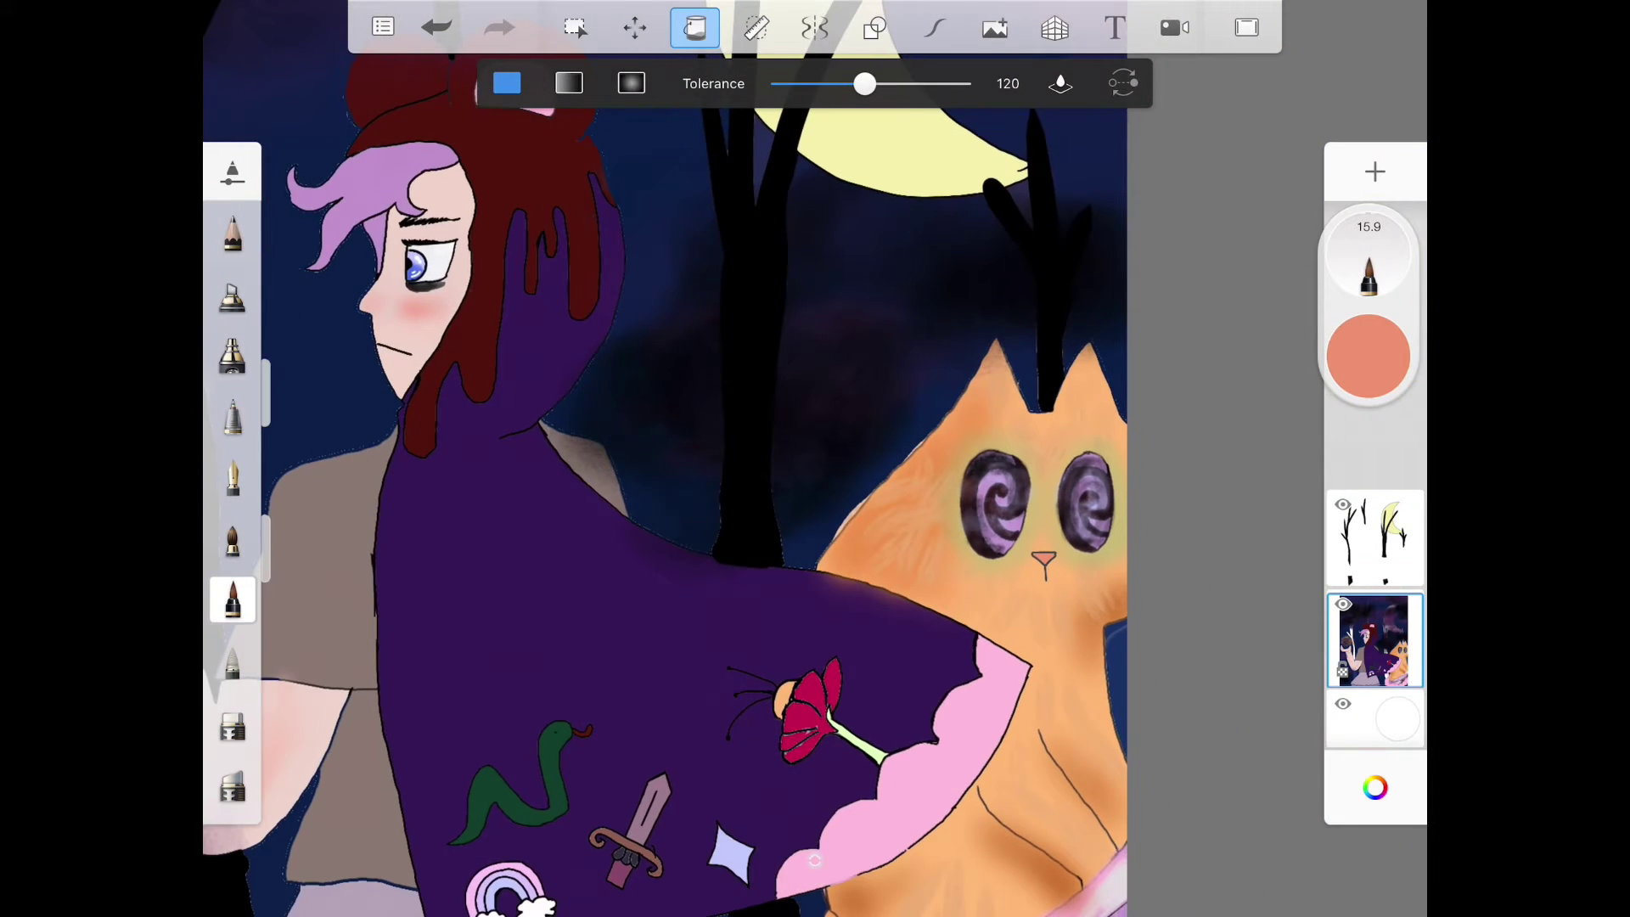
- Fill the girl's eye white with a near-white cyan
key(Escape)
scroll(816, 459, down, 3)
scroll(611, 320, up, 10)
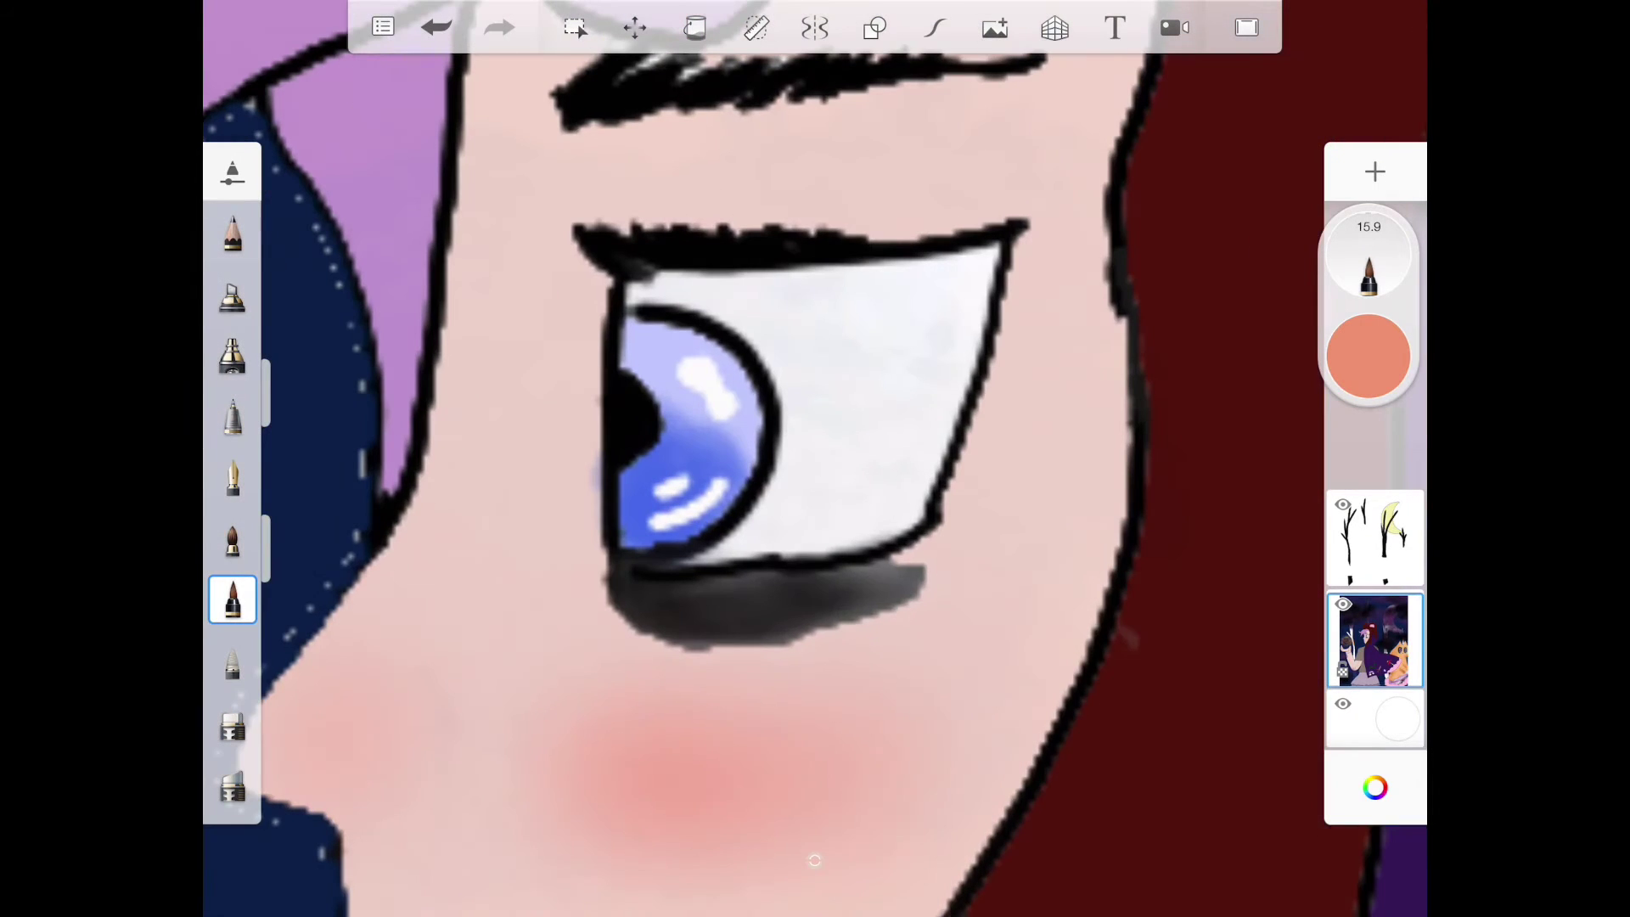
click(1374, 787)
mouse_move(1232, 282)
mouse_down()
mouse_move(1021, 359)
mouse_move(1031, 375)
mouse_up()
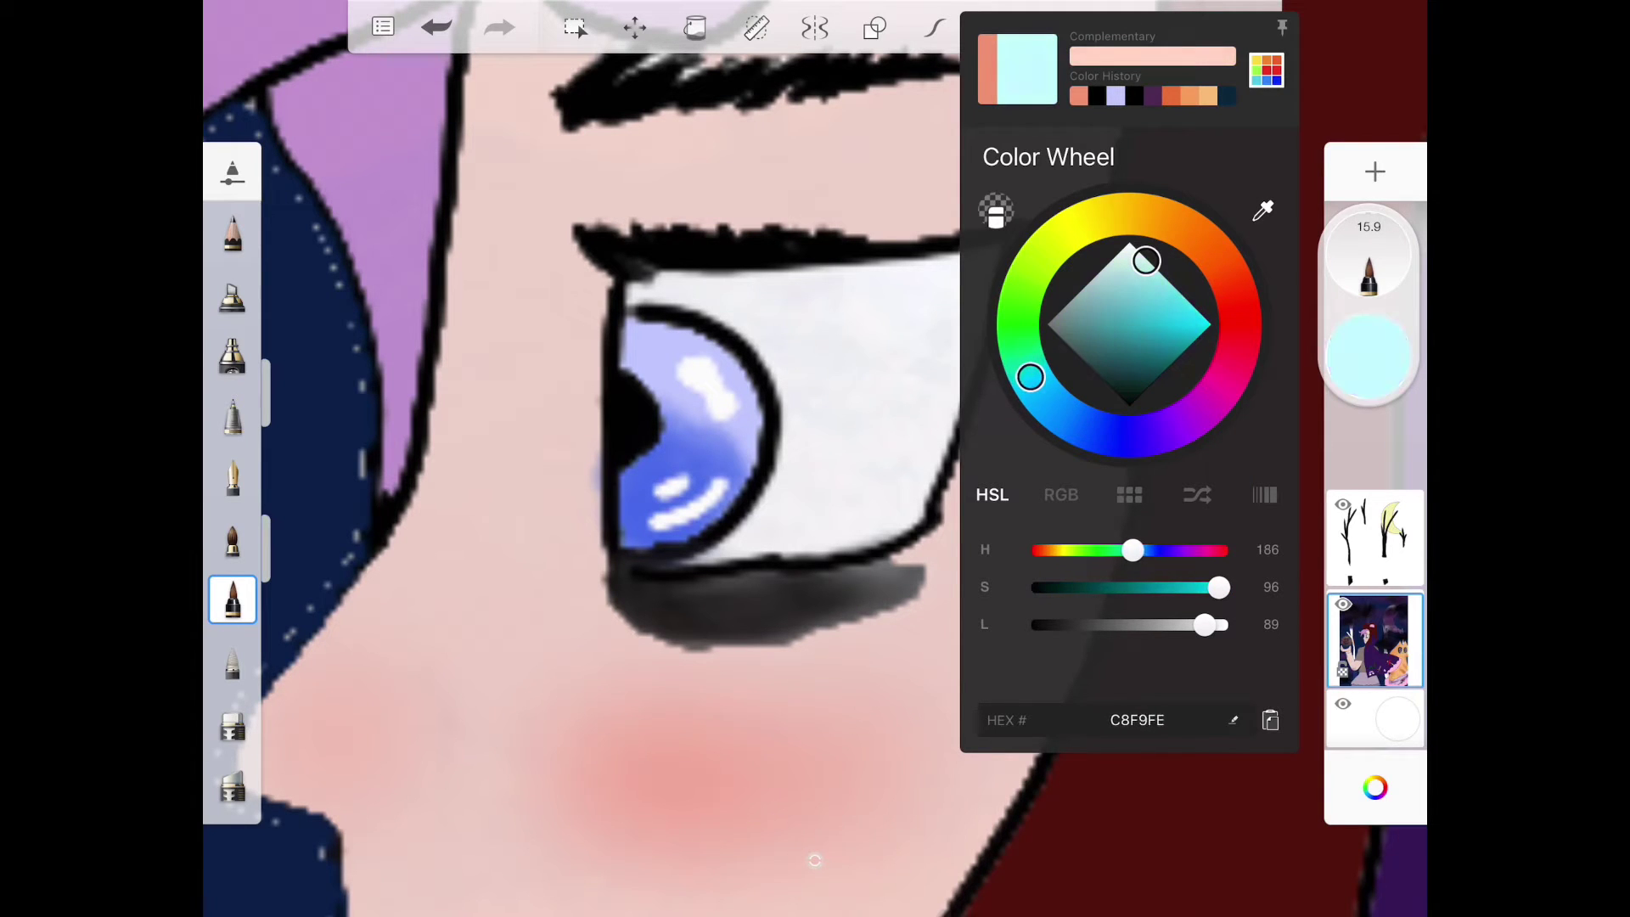
drag(1144, 261, 1131, 246)
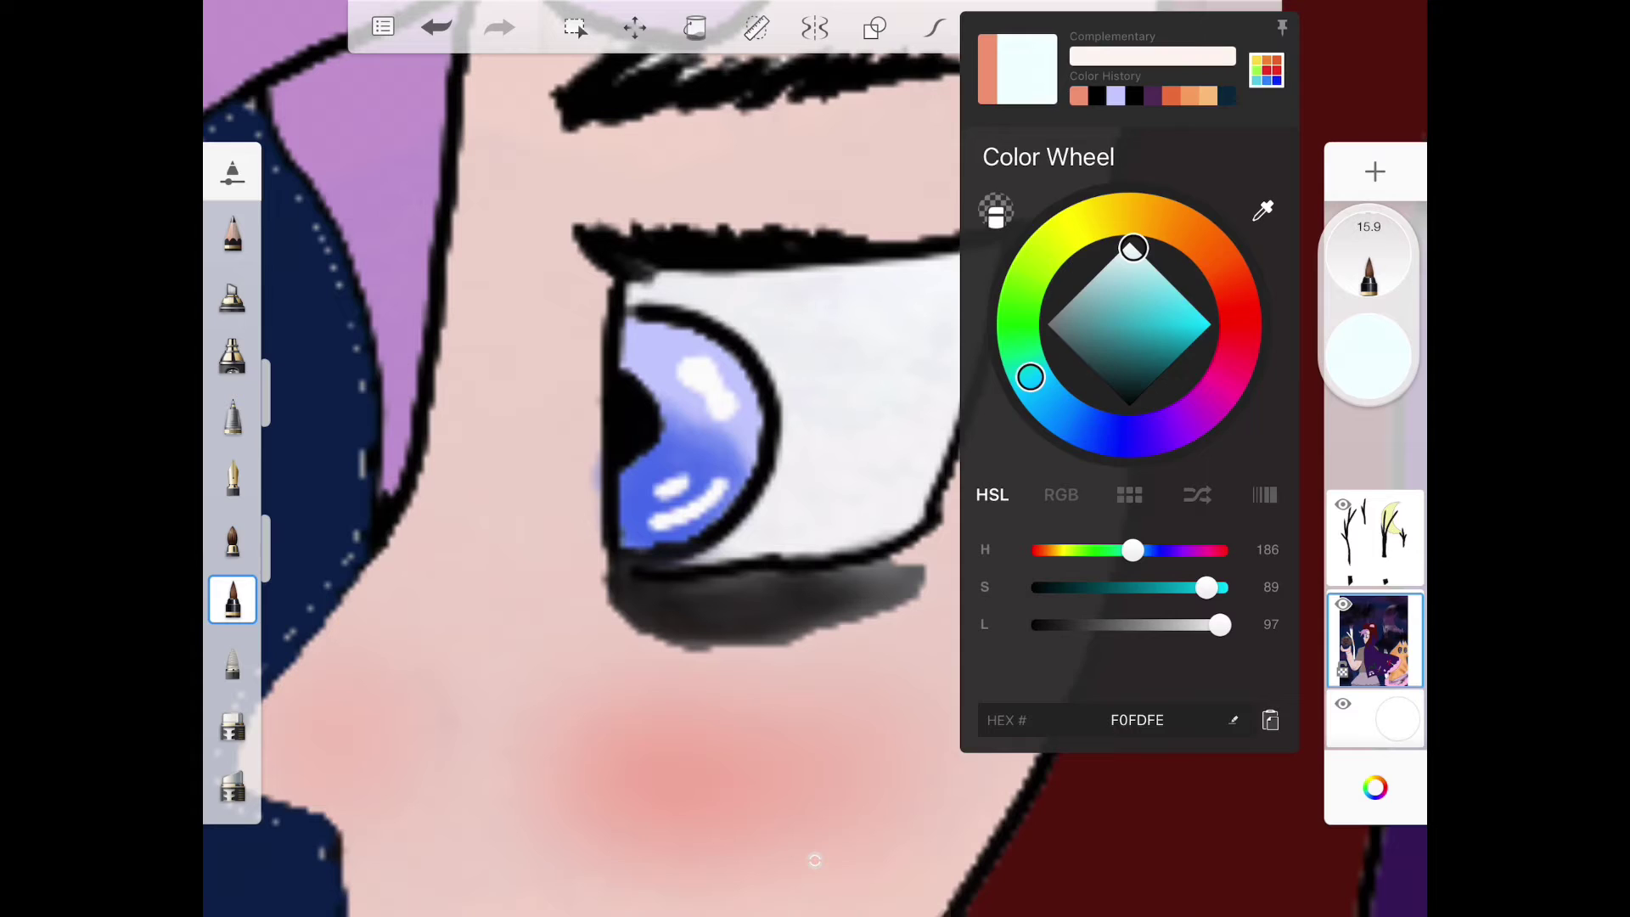
click(695, 27)
click(828, 383)
scroll(816, 459, down, 5)
scroll(944, 446, up, 8)
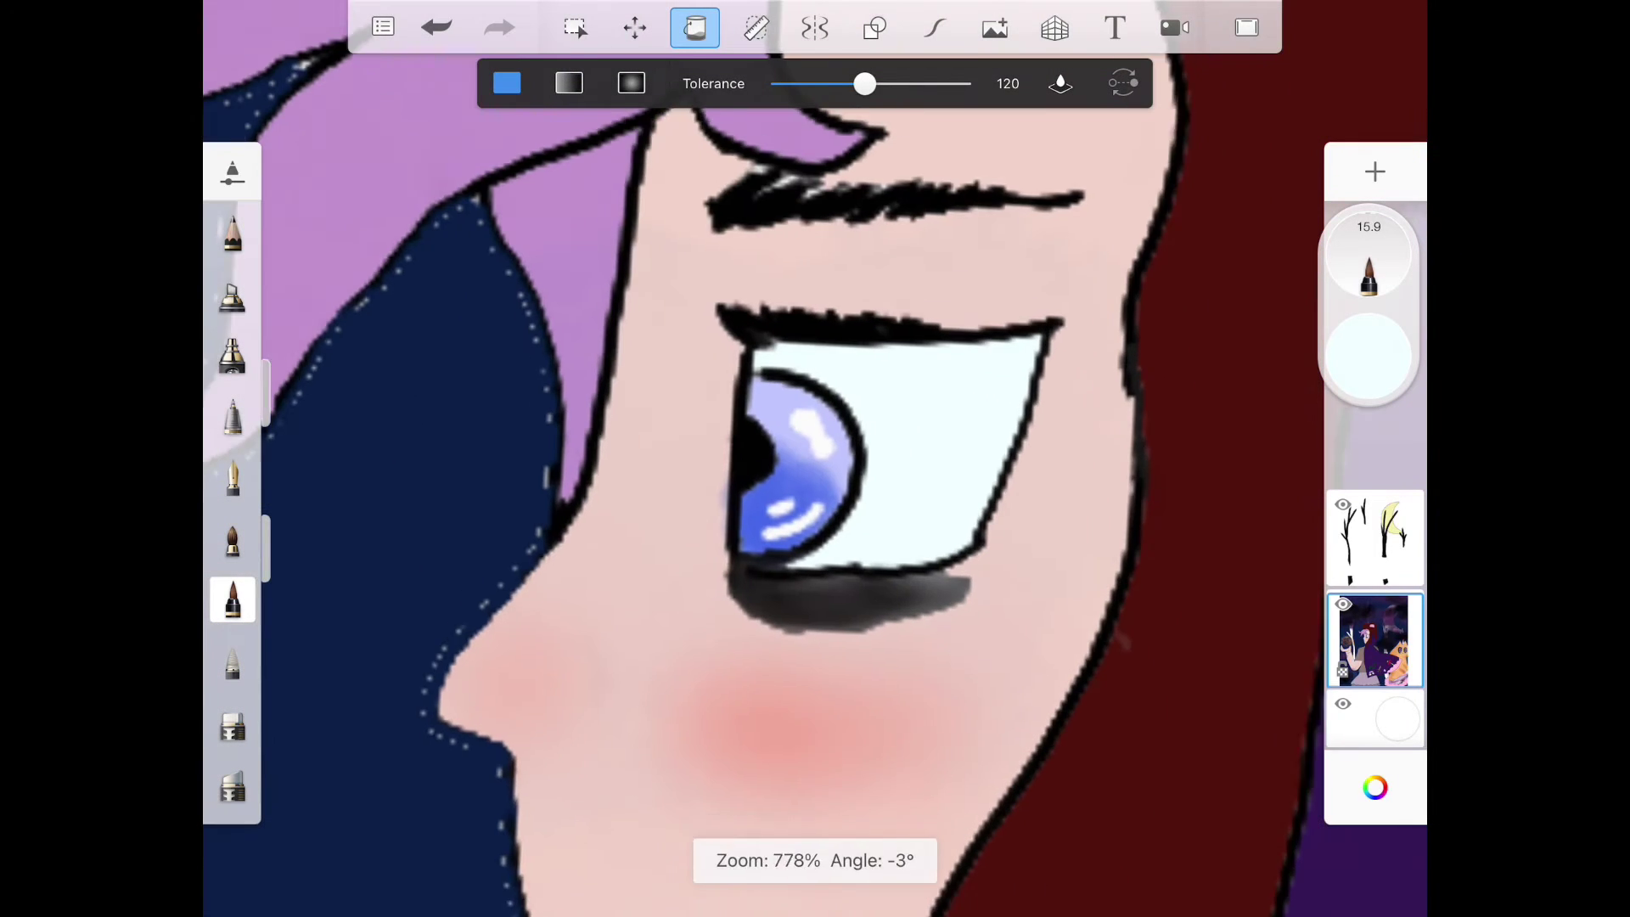
- Refill the eye white with pale yellow instead
click(1374, 787)
drag(1132, 246, 1149, 263)
drag(1030, 376, 1020, 338)
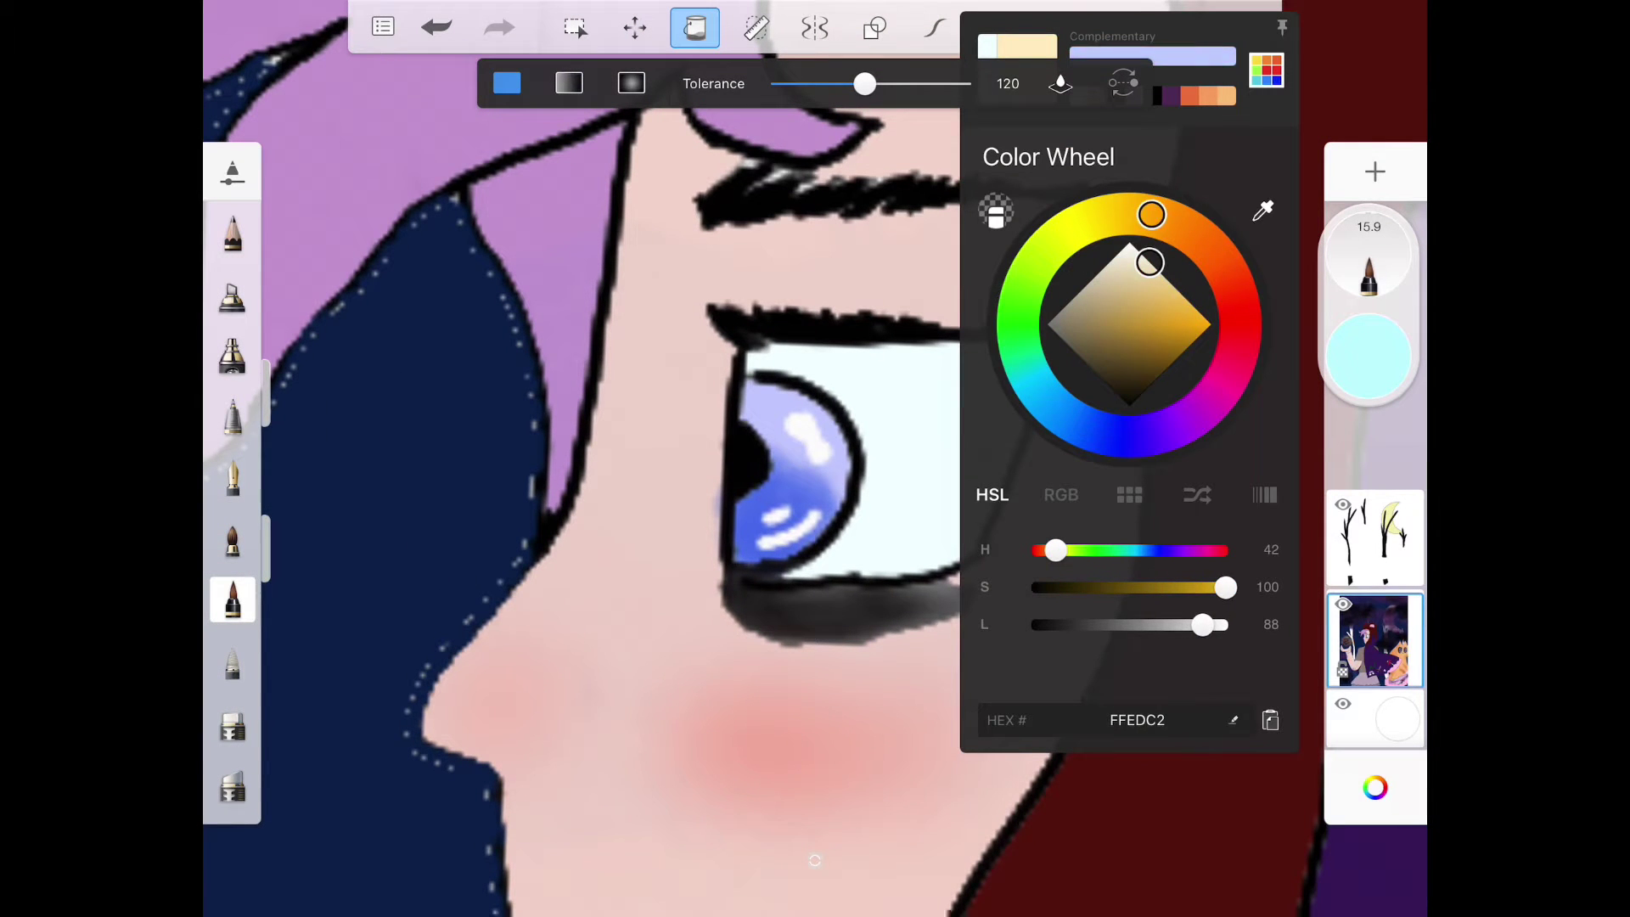
drag(1149, 263, 1132, 214)
click(828, 408)
scroll(815, 459, down, 5)
scroll(815, 459, down, 5)
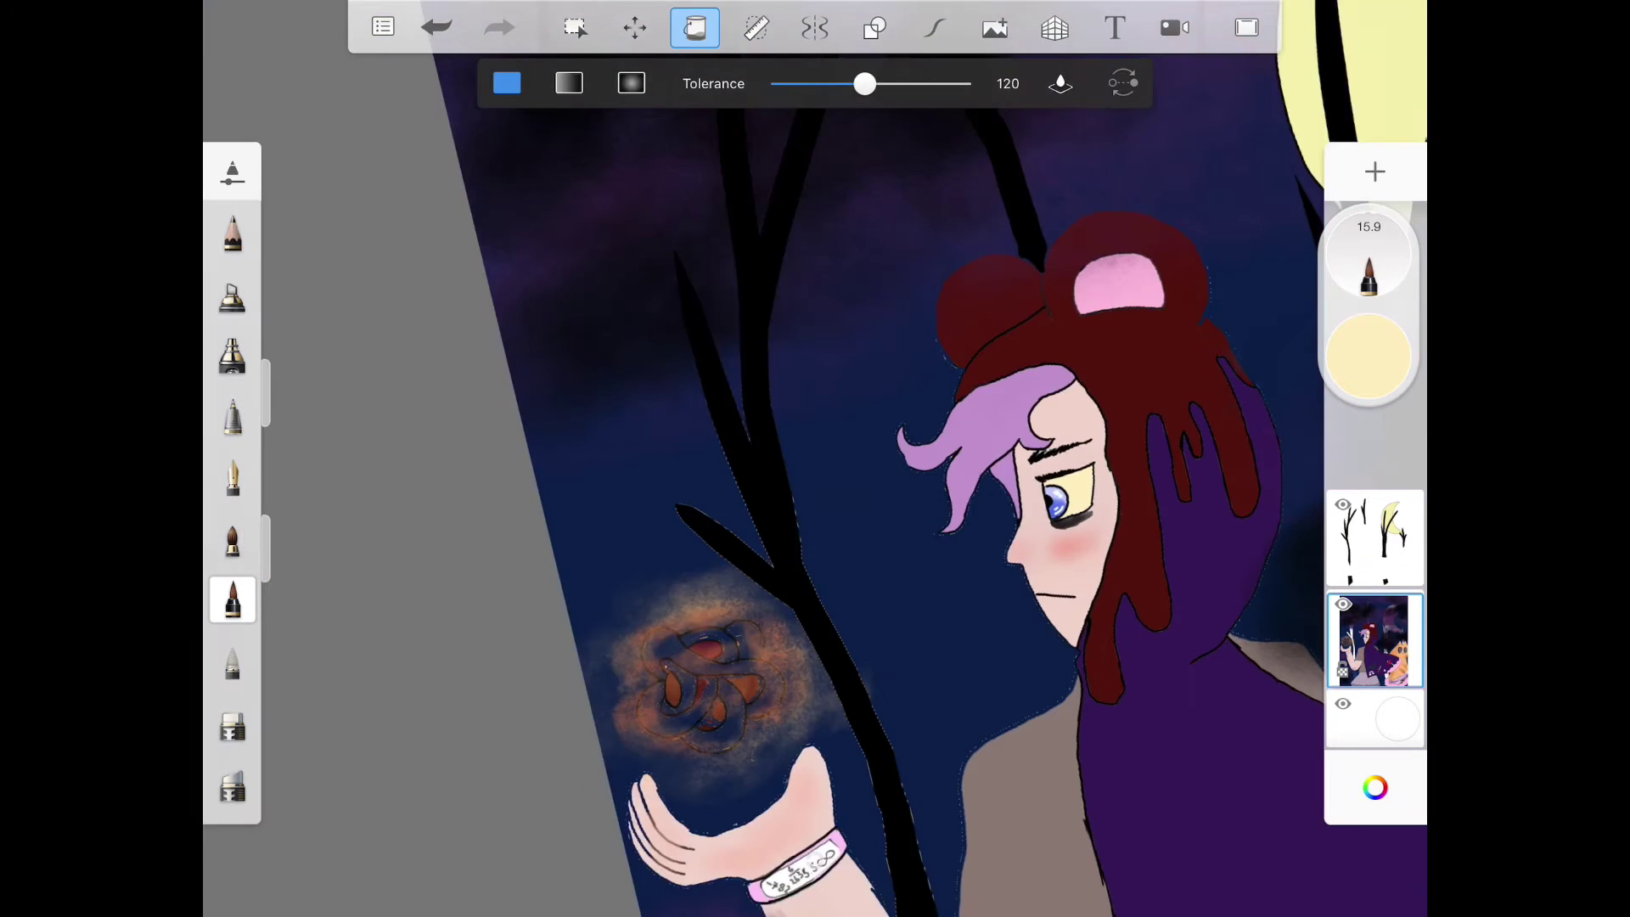
scroll(891, 446, up, 8)
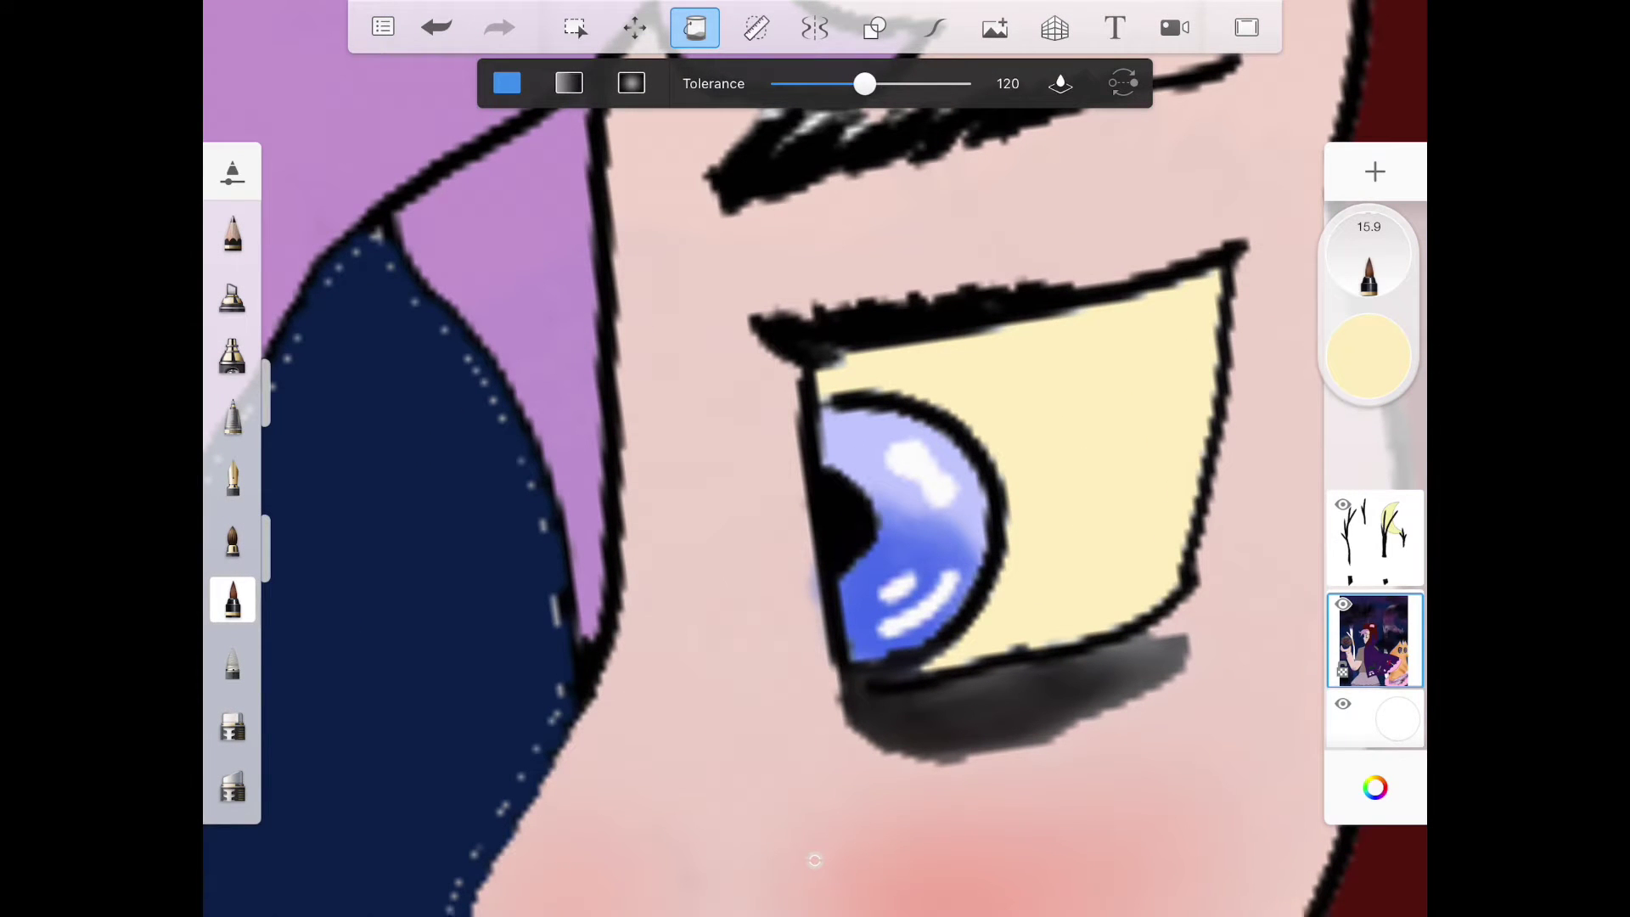
- Mix a saturated red and undo the stray red fill on the skin
click(1374, 787)
mouse_move(1153, 227)
mouse_down()
mouse_move(1242, 327)
mouse_move(1240, 307)
mouse_up()
drag(1149, 263, 1170, 317)
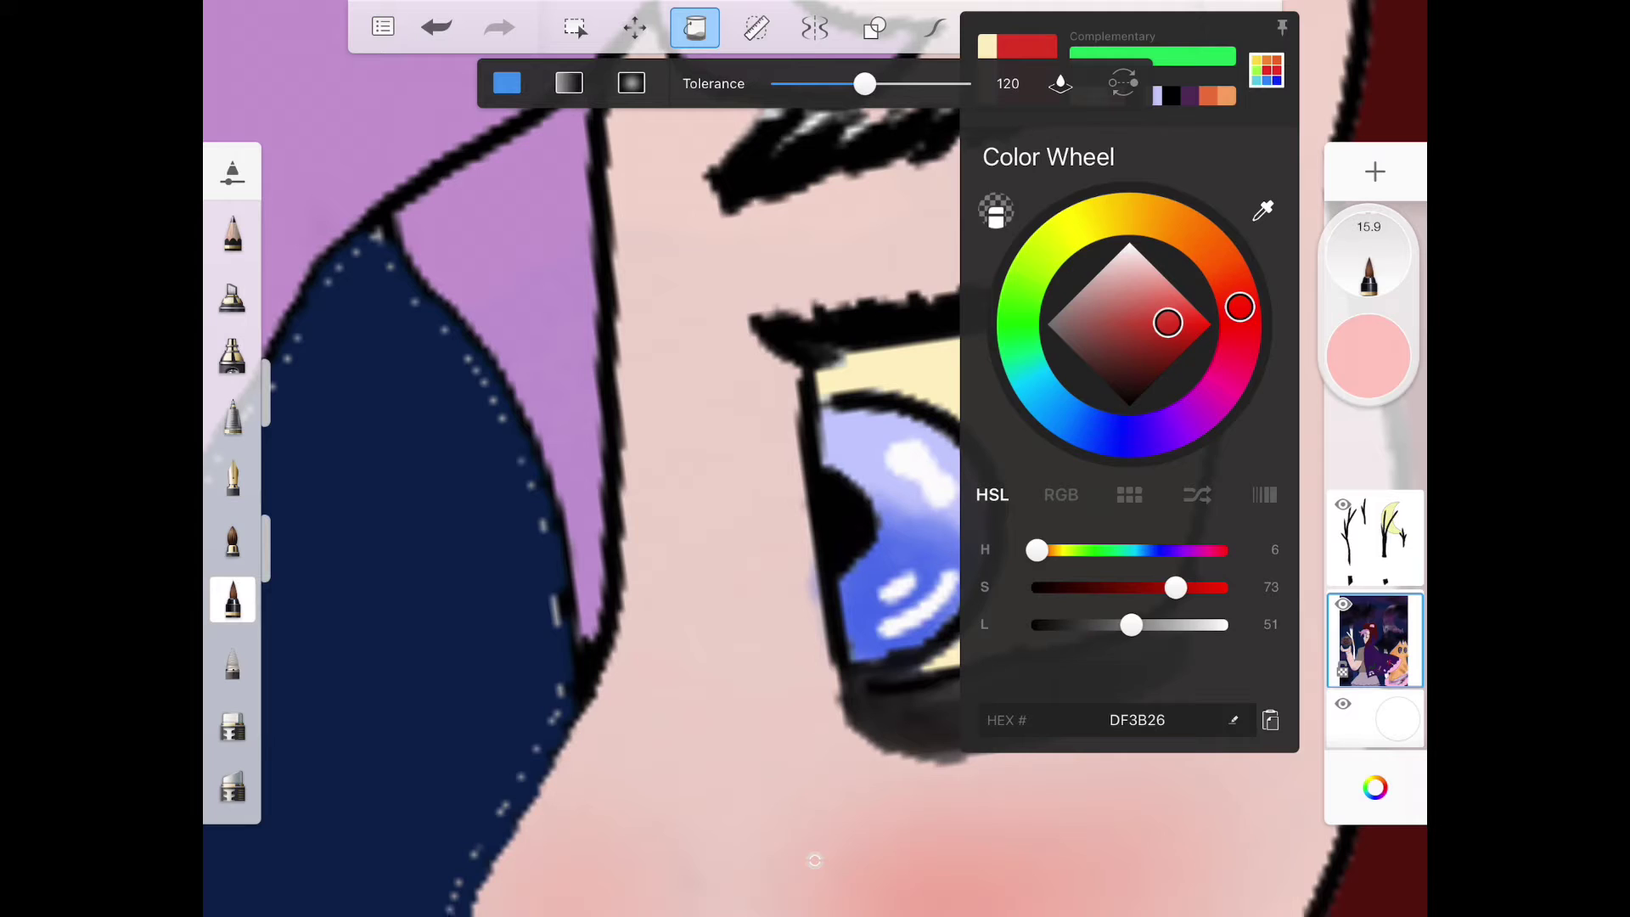
click(700, 254)
click(436, 28)
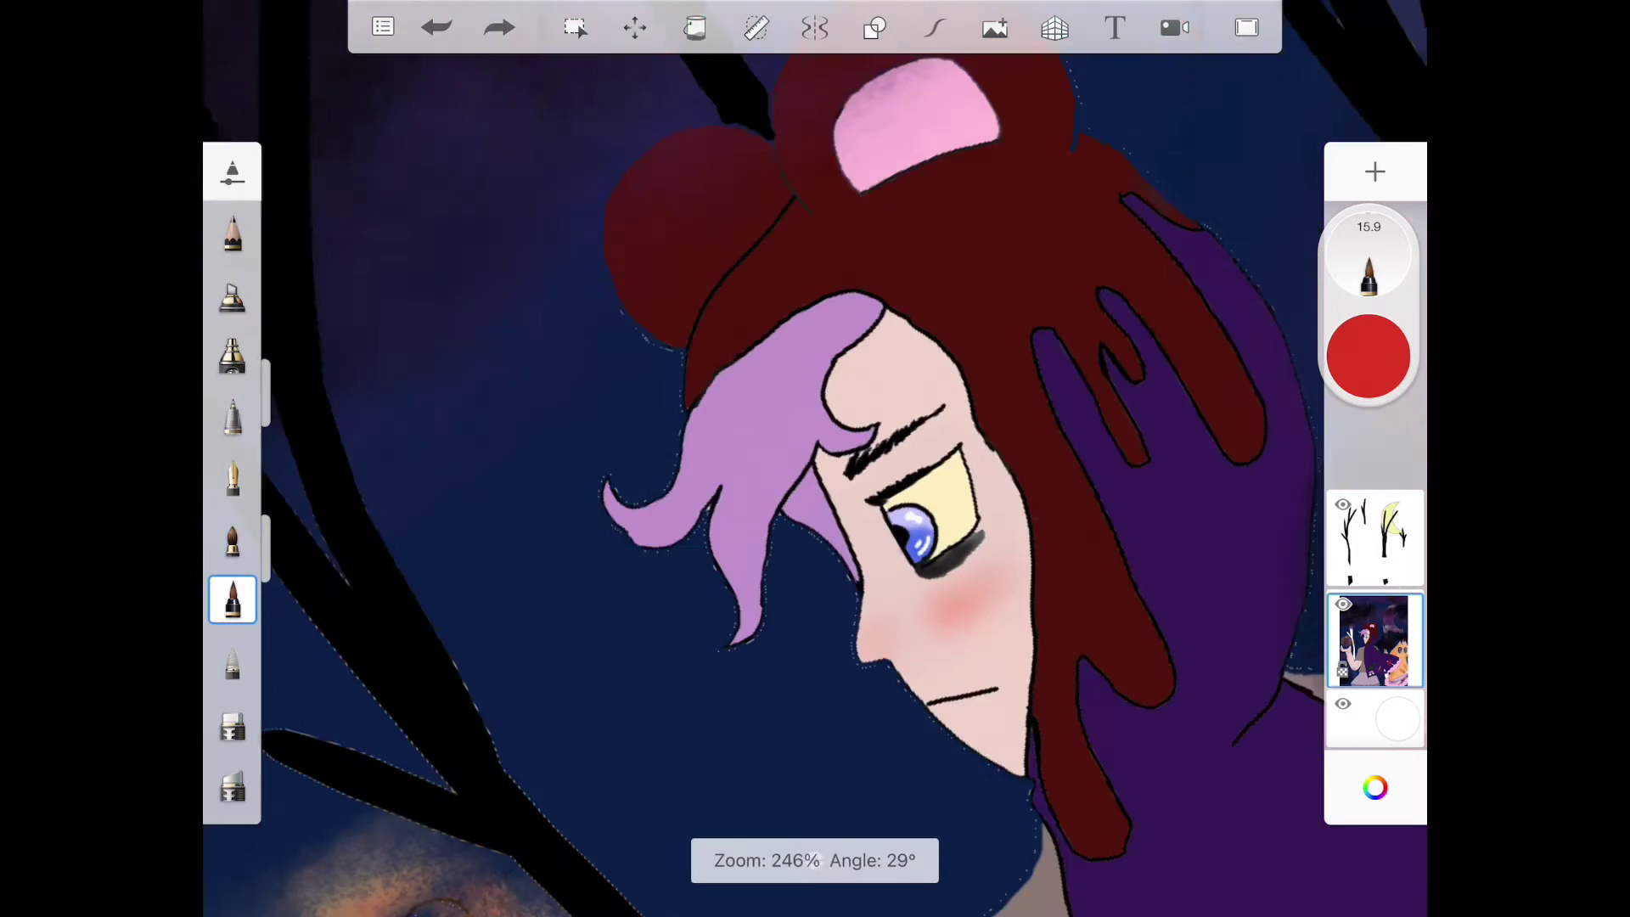
scroll(815, 459, down, 10)
scroll(893, 382, up, 10)
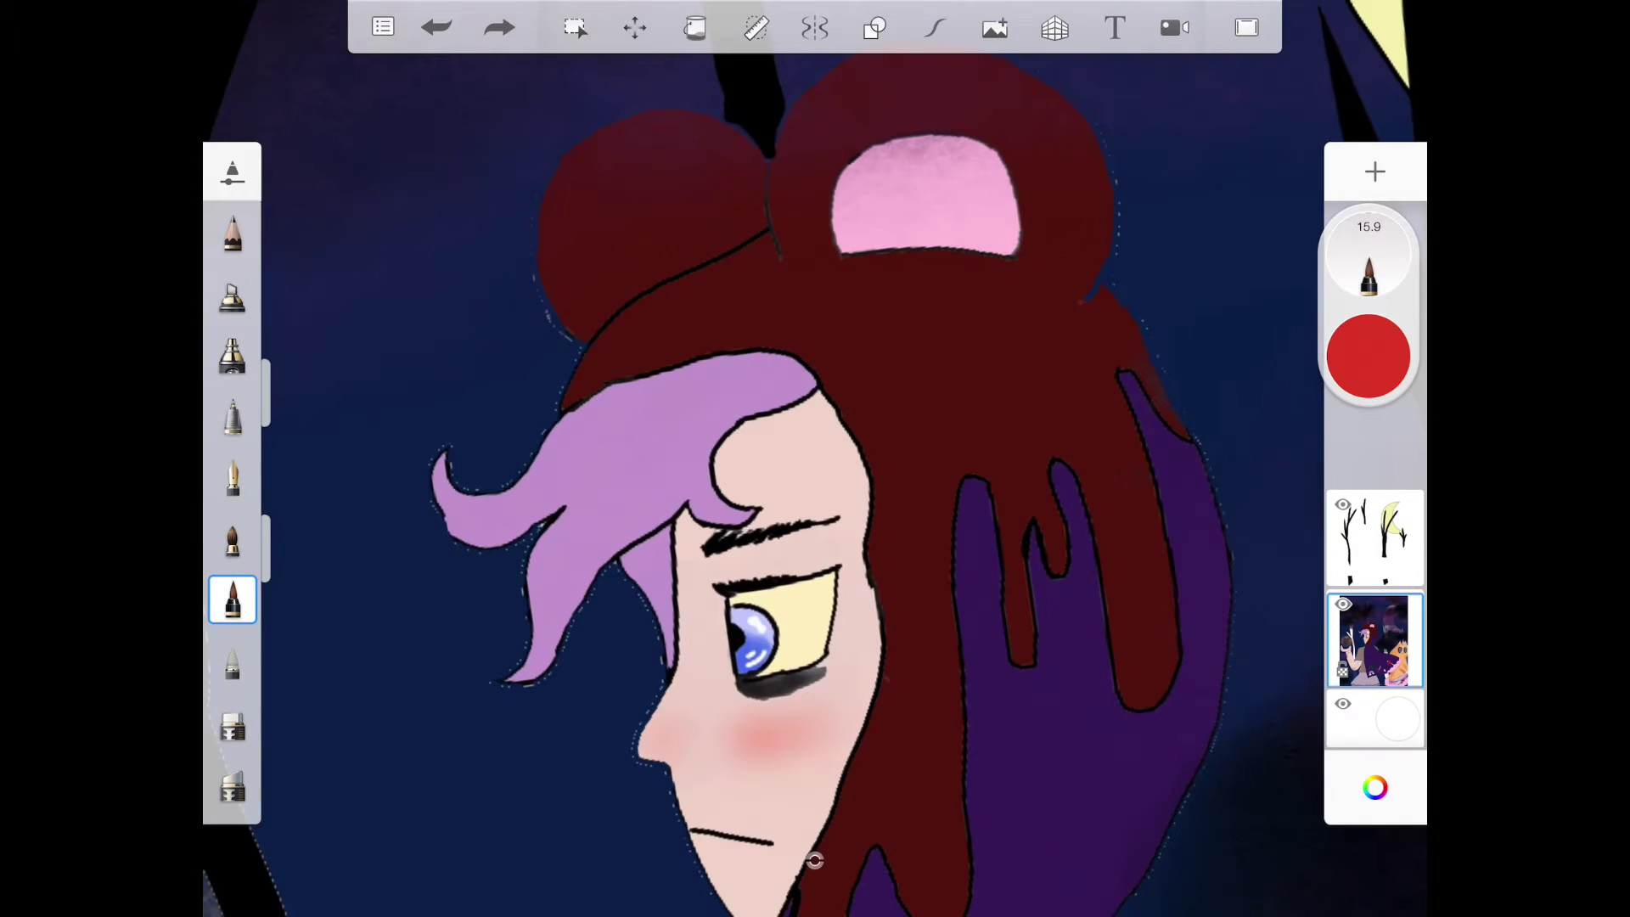
- Choose a darker red and switch to the fine pencil
click(1375, 788)
alt+click(815, 406)
click(1375, 787)
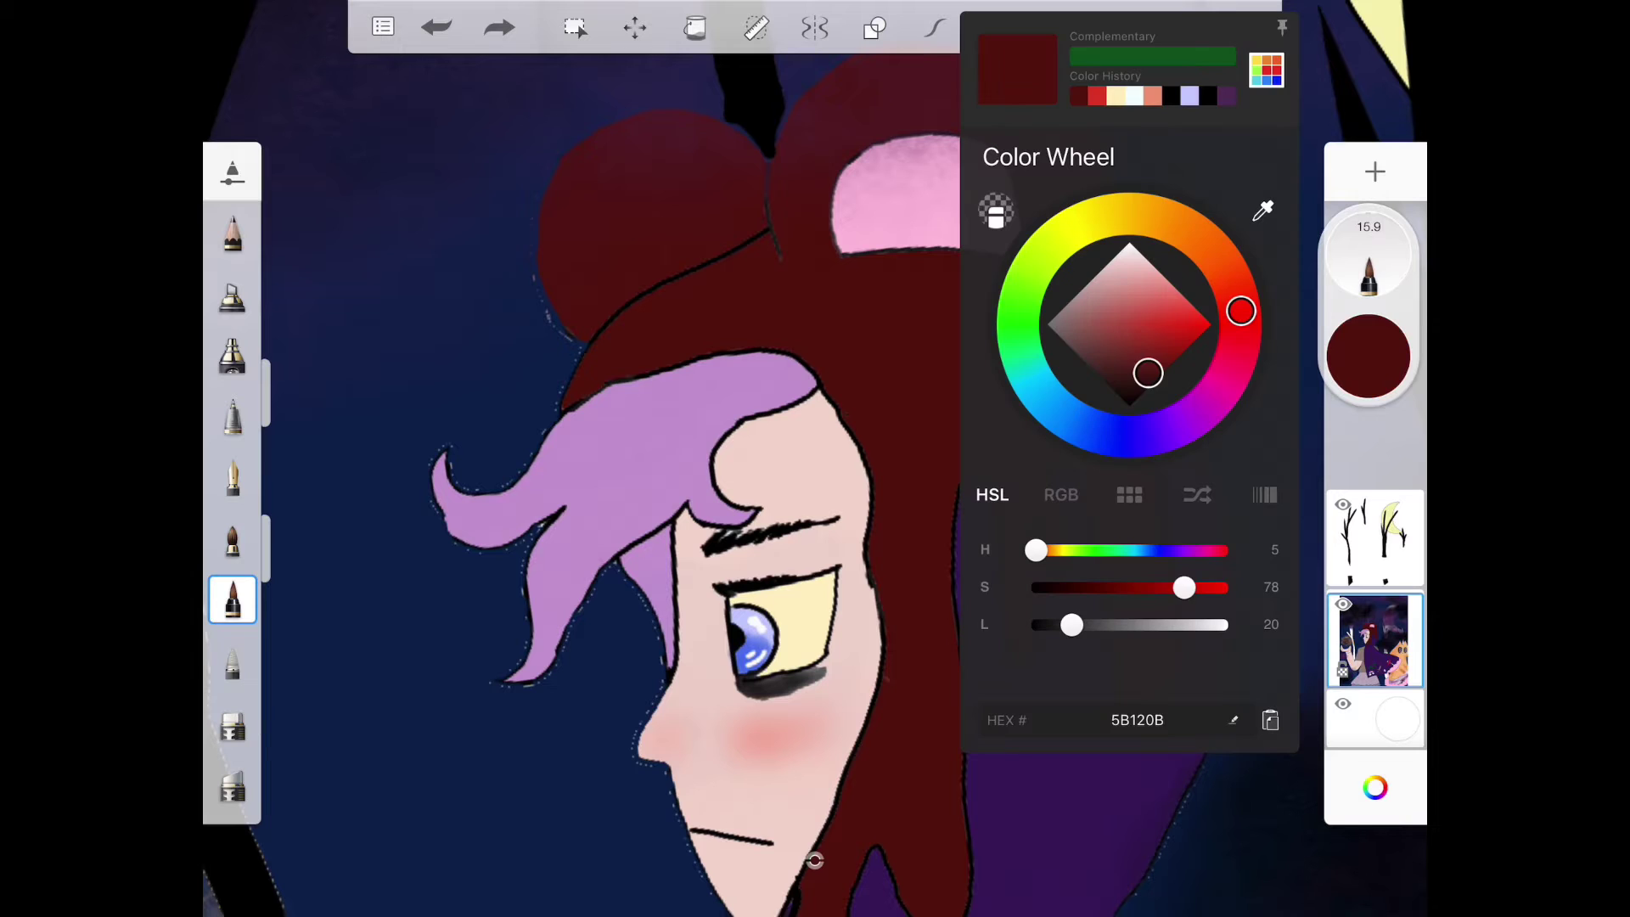
drag(1164, 324, 1148, 354)
click(637, 509)
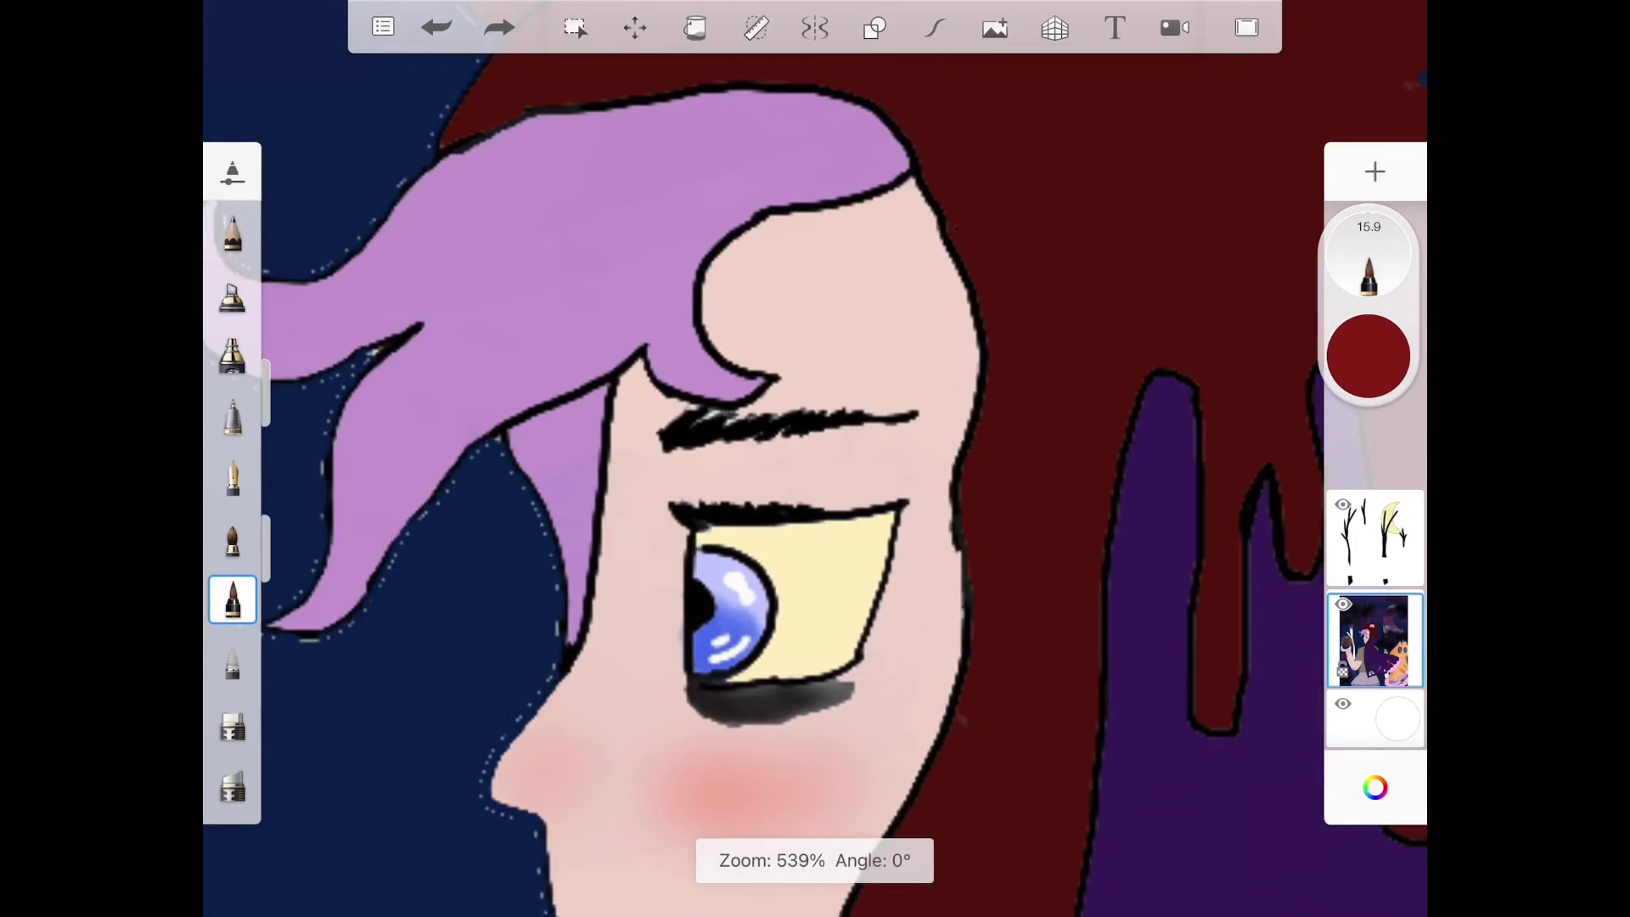
scroll(764, 573, up, 10)
click(231, 418)
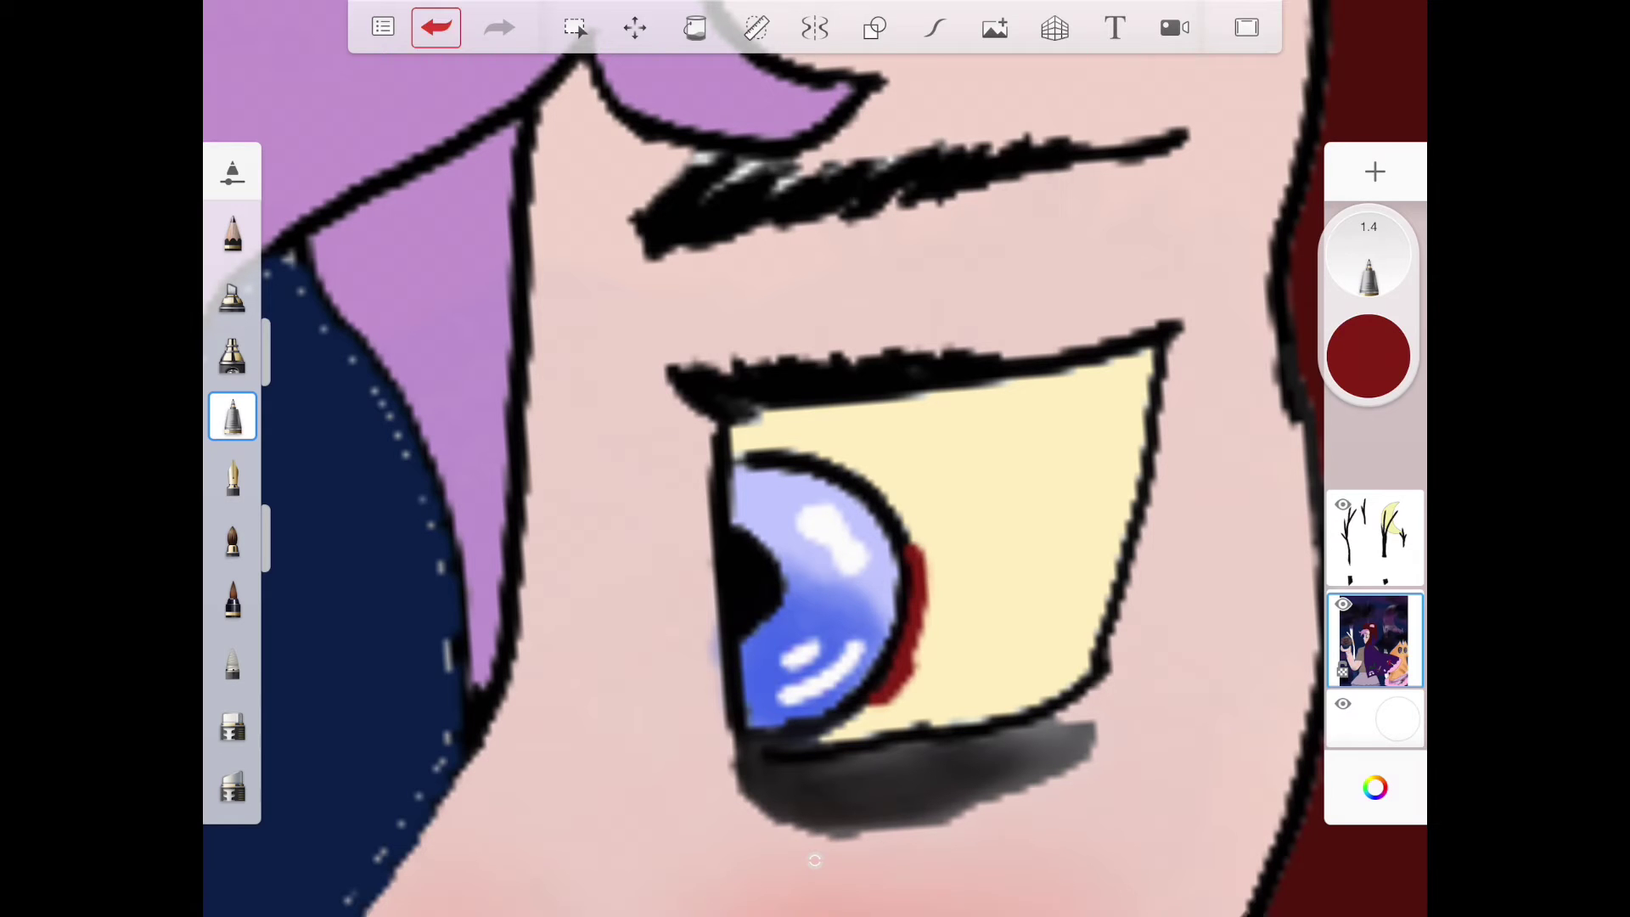
scroll(815, 573, up, 5)
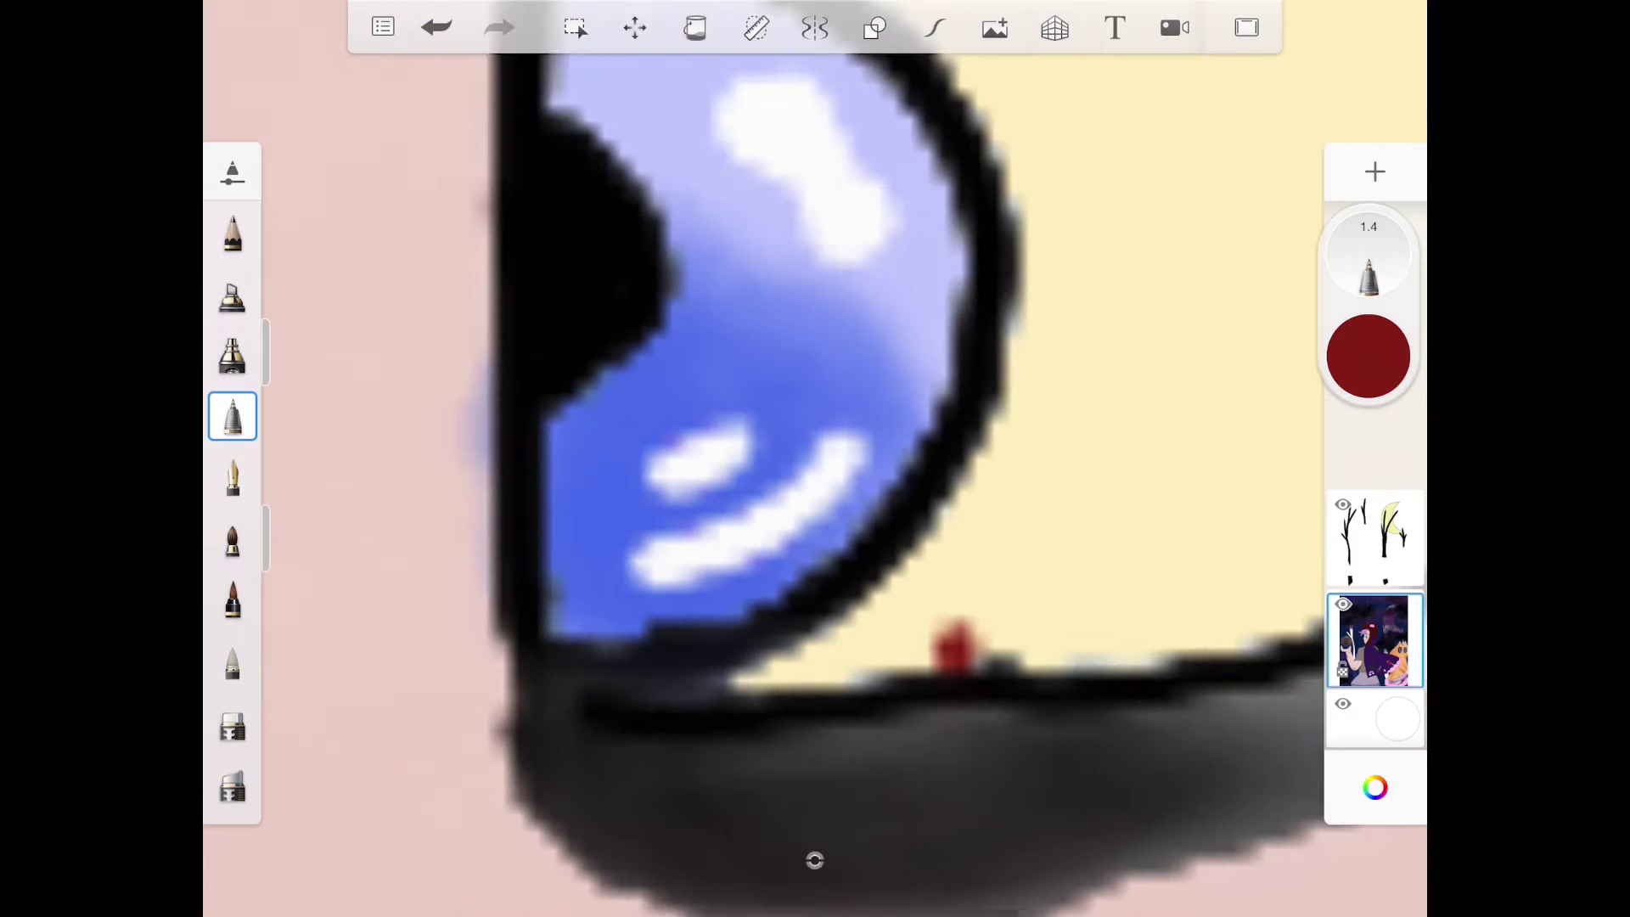
- Draw dark red veins beside the iris and across the lower eye white
mouse_move(968, 637)
mouse_down()
mouse_move(1070, 472)
mouse_move(1146, 510)
mouse_move(1122, 421)
mouse_move(1083, 498)
mouse_up()
scroll(817, 509, up, 3)
scroll(815, 459, down, 5)
scroll(815, 458, up, 5)
drag(1122, 434, 1185, 458)
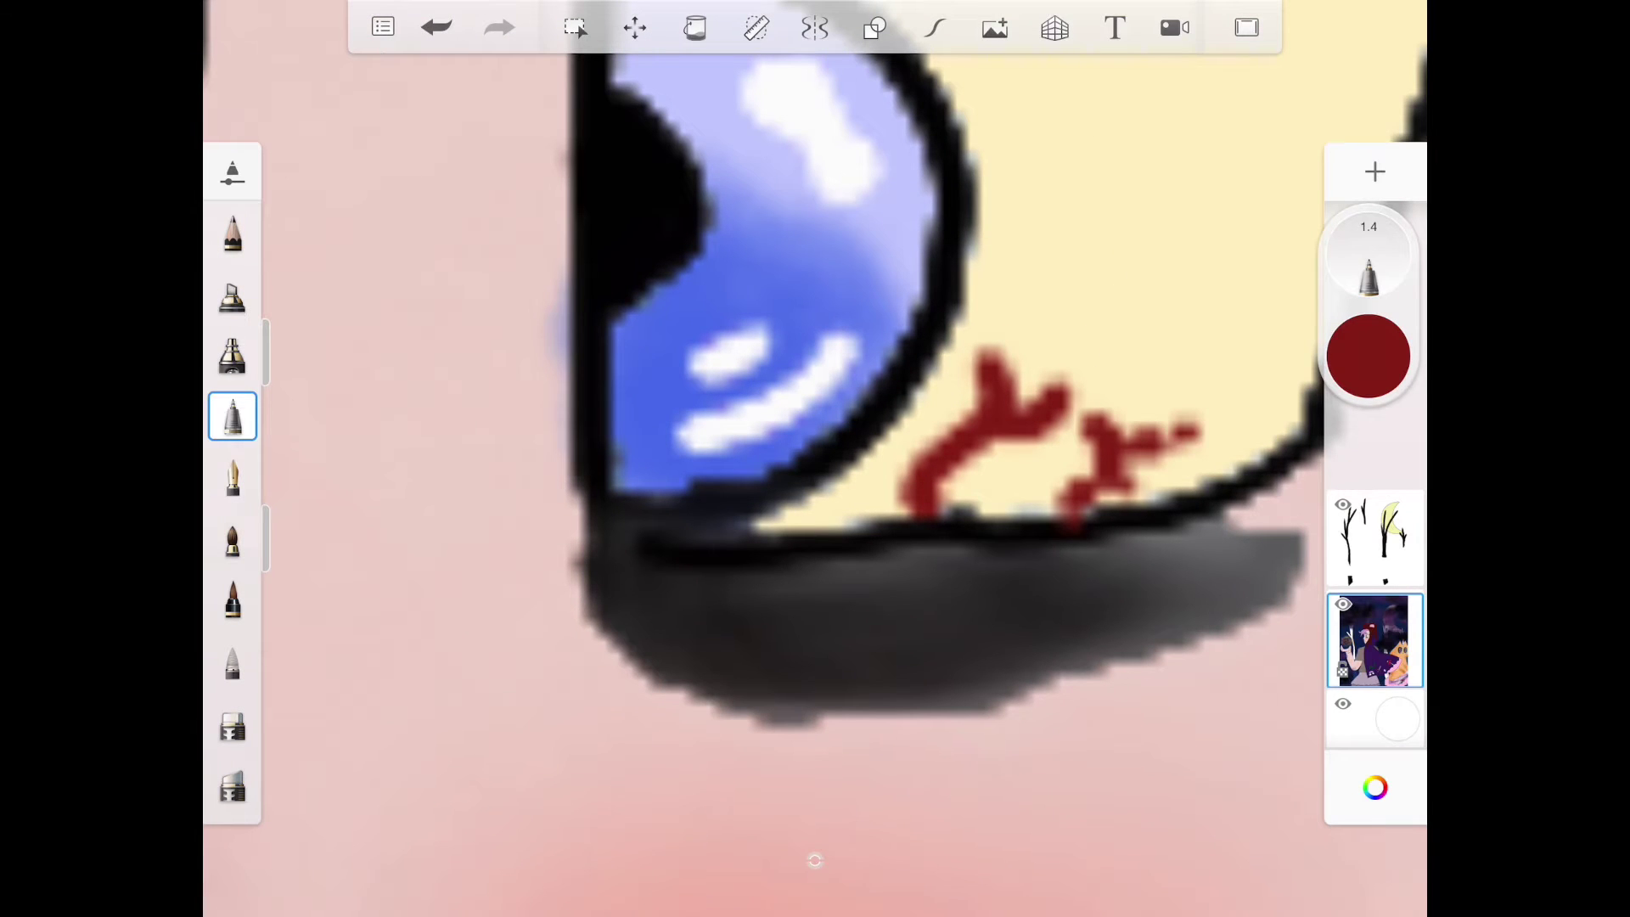
scroll(815, 460, down, 2)
drag(1033, 420, 1121, 318)
drag(1033, 280, 1108, 370)
drag(1128, 306, 1159, 351)
drag(1058, 218, 1121, 281)
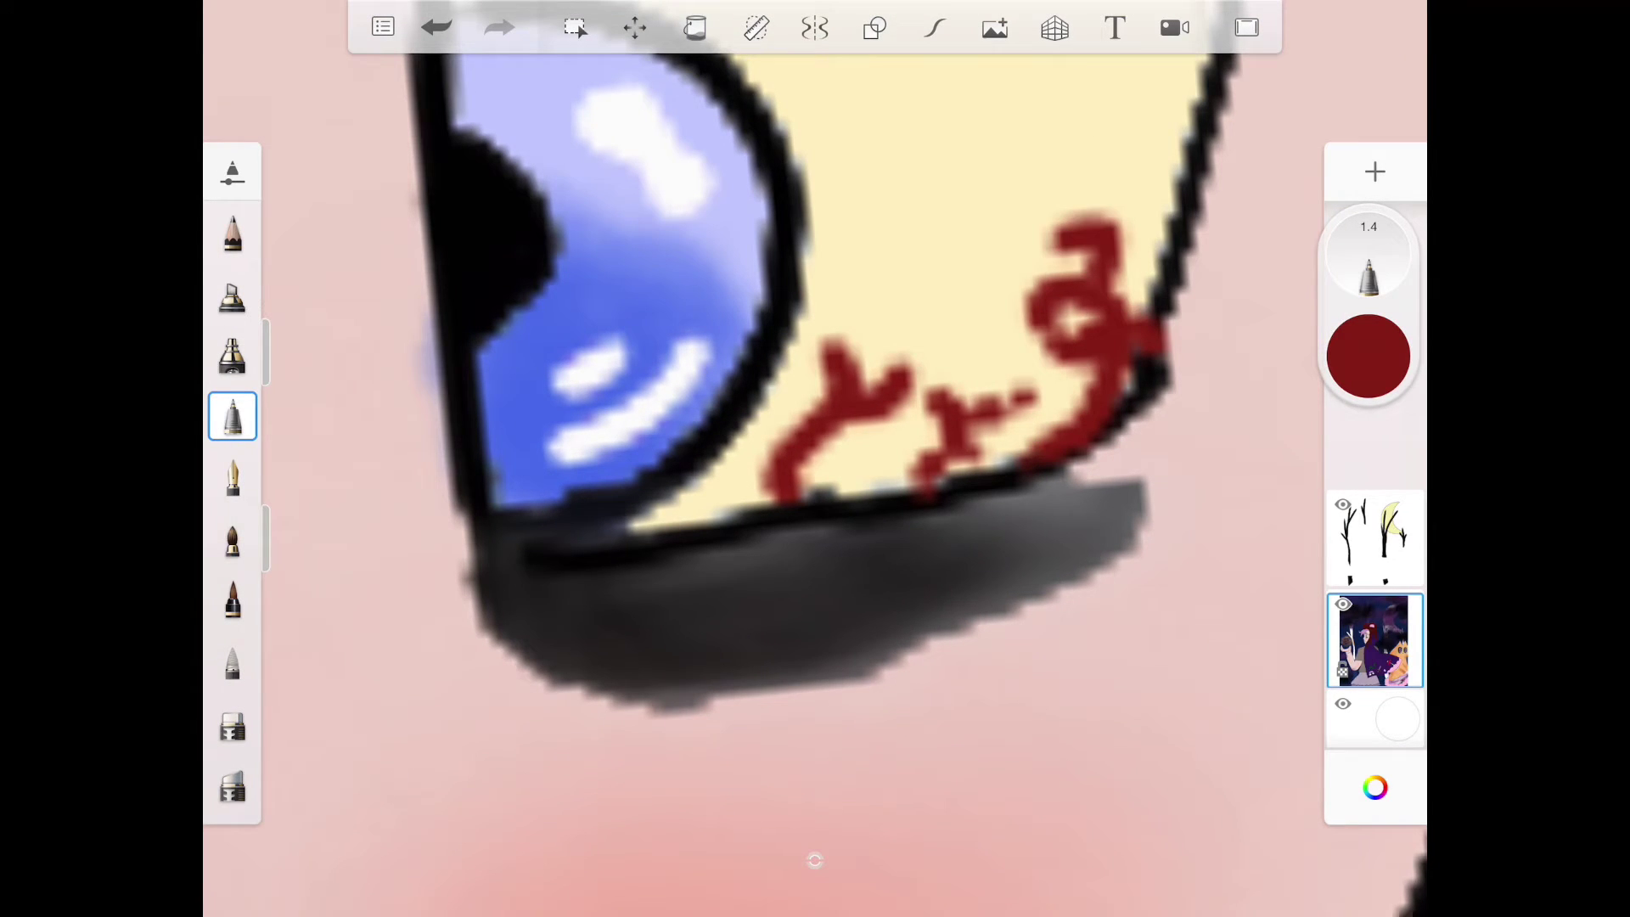
drag(987, 313, 1038, 371)
scroll(815, 460, down, 6)
scroll(815, 458, up, 7)
drag(937, 421, 892, 522)
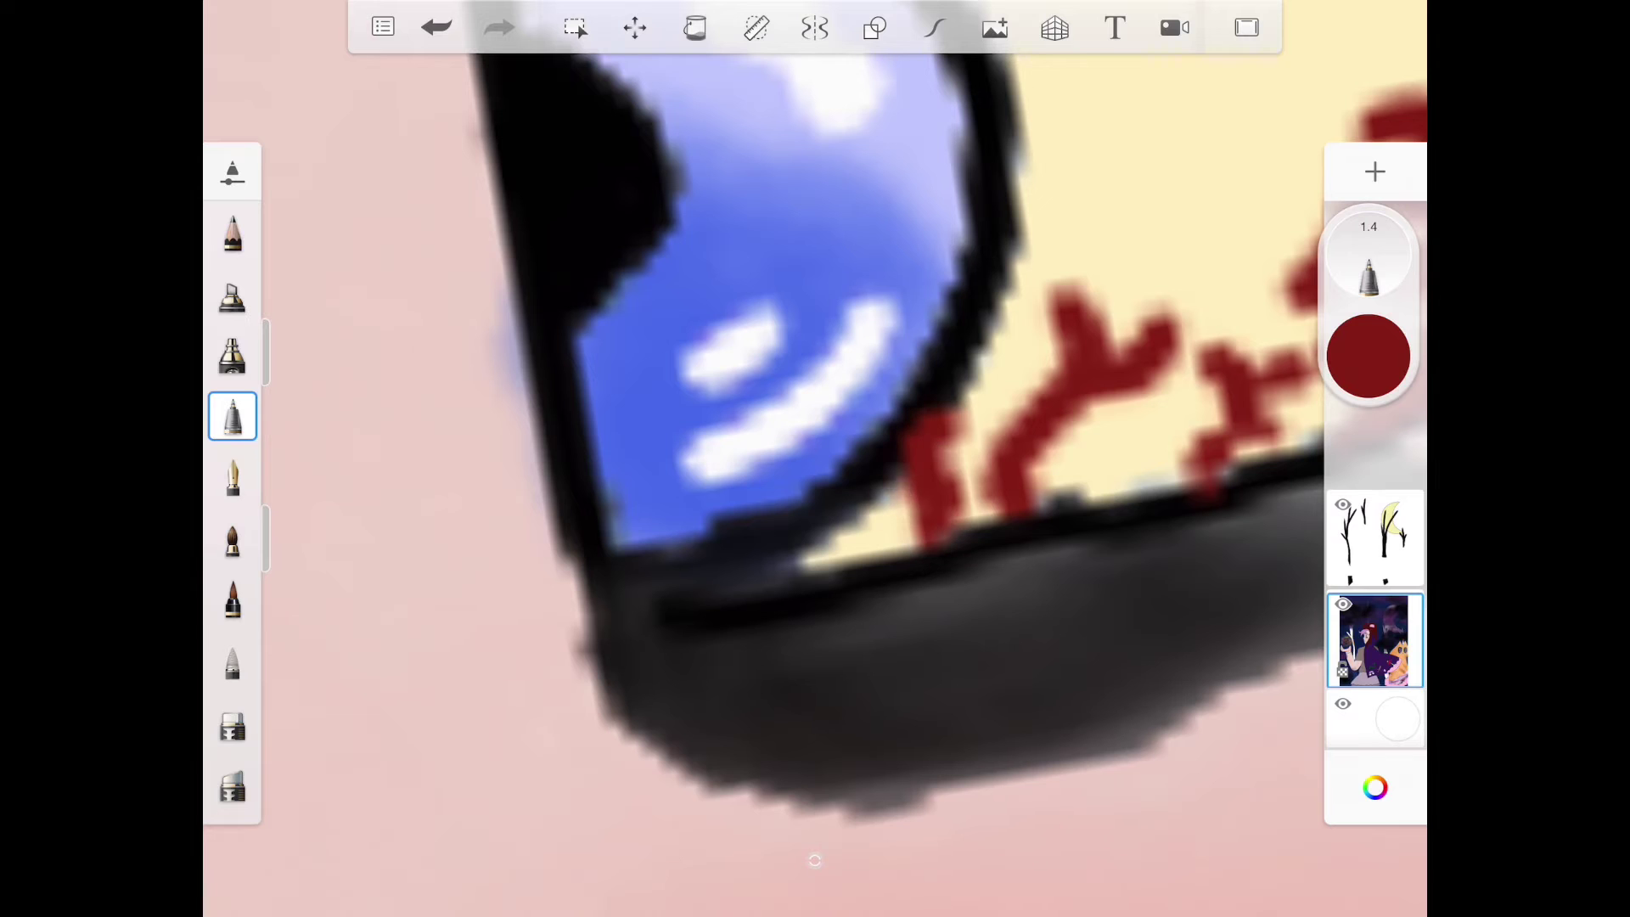
scroll(815, 459, down, 6)
scroll(816, 459, up, 6)
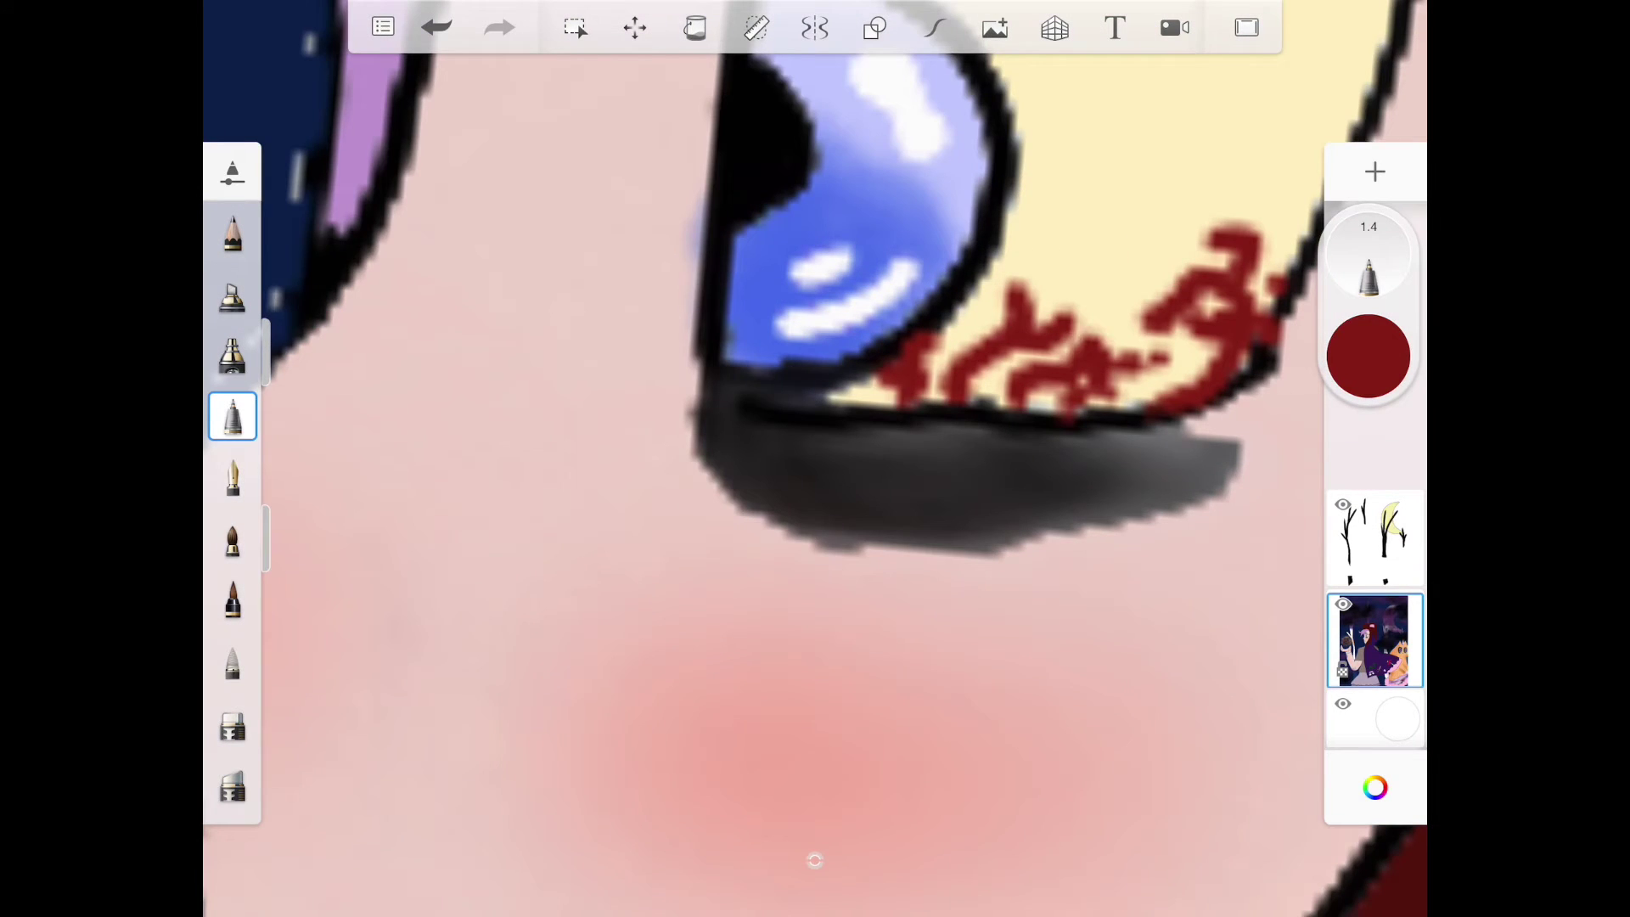
scroll(816, 459, down, 3)
scroll(815, 458, up, 6)
- Add red veins under the upper lash line and along the upper eye white
mouse_move(1013, 165)
mouse_down()
mouse_move(1006, 274)
mouse_move(1084, 294)
mouse_up()
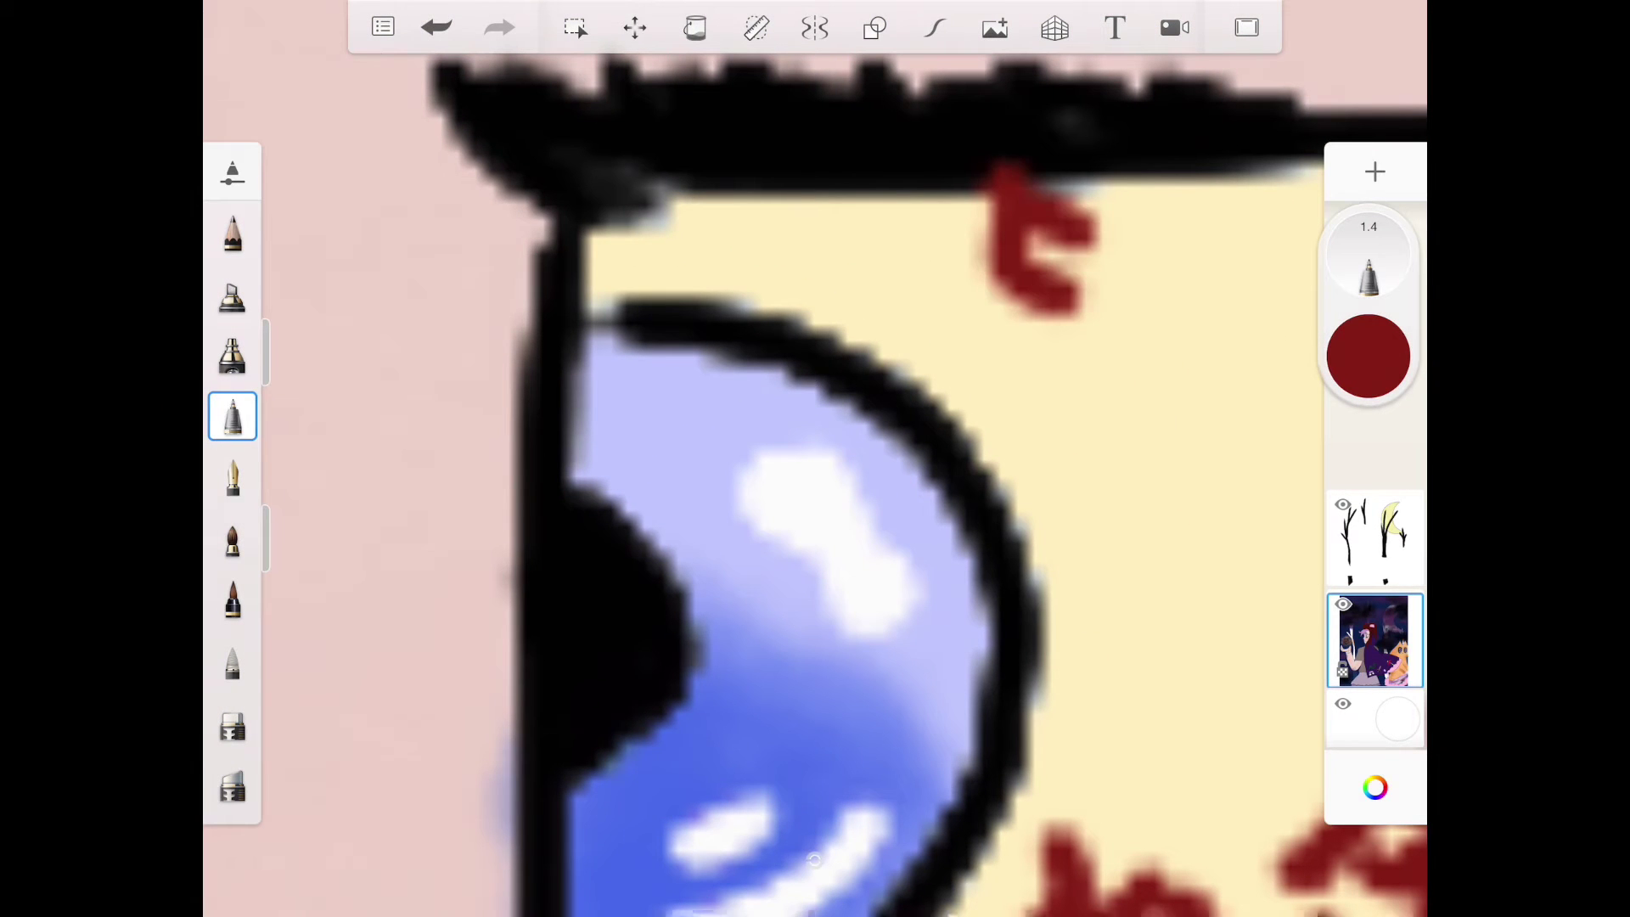
mouse_move(917, 191)
mouse_down()
mouse_move(841, 307)
mouse_move(905, 306)
mouse_up()
drag(714, 191, 662, 281)
scroll(815, 458, down, 6)
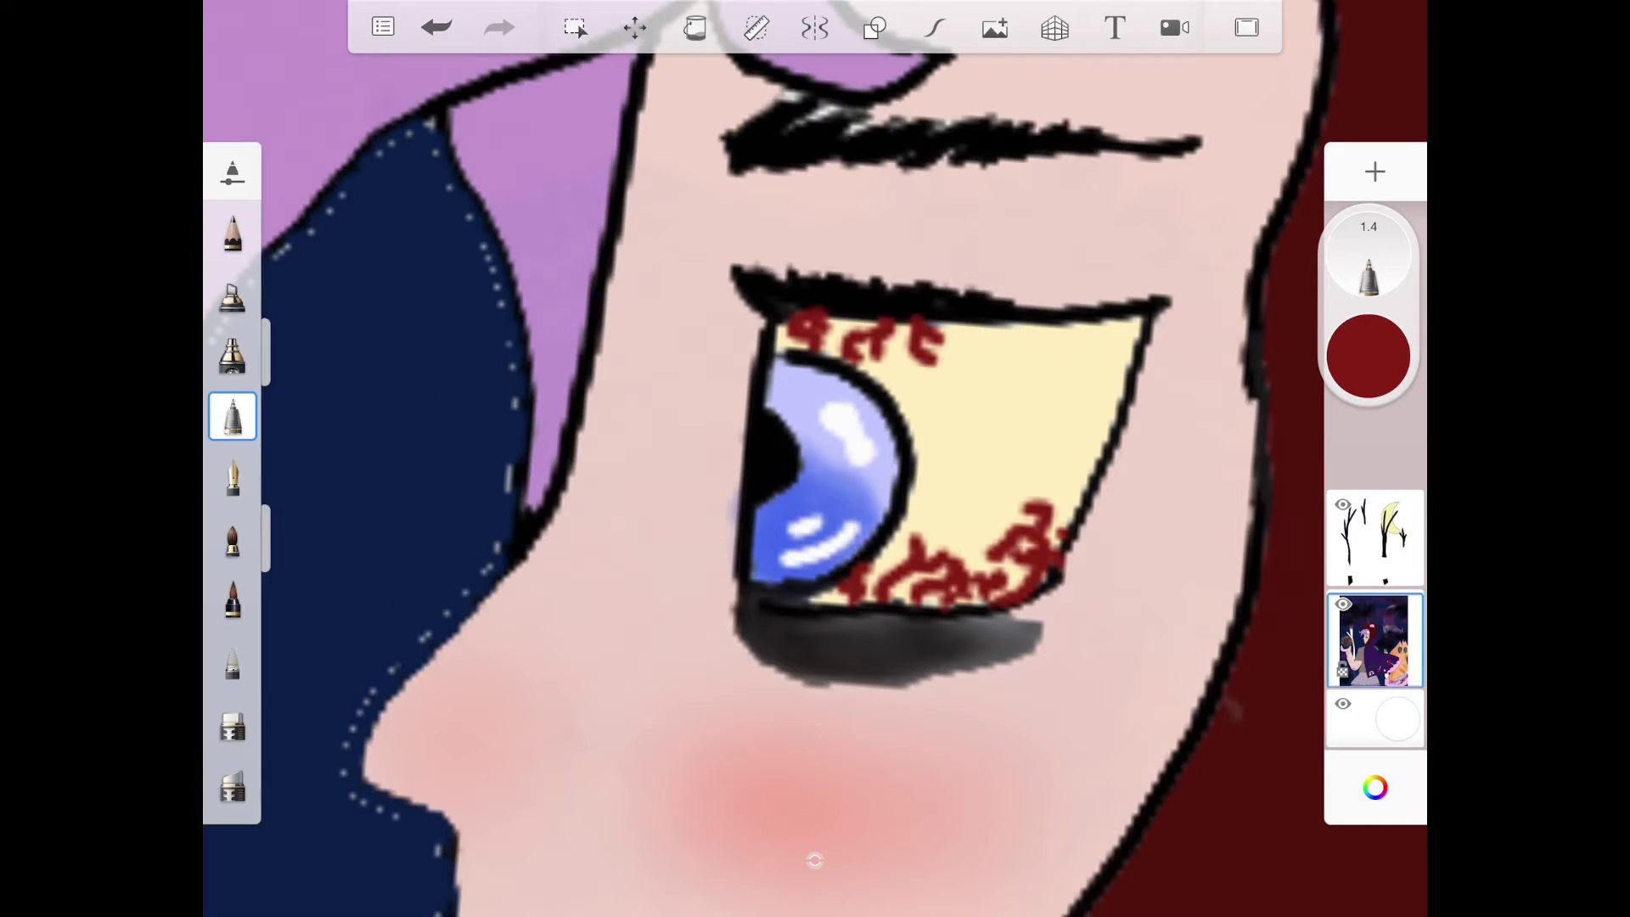
scroll(816, 459, up, 6)
scroll(815, 459, up, 3)
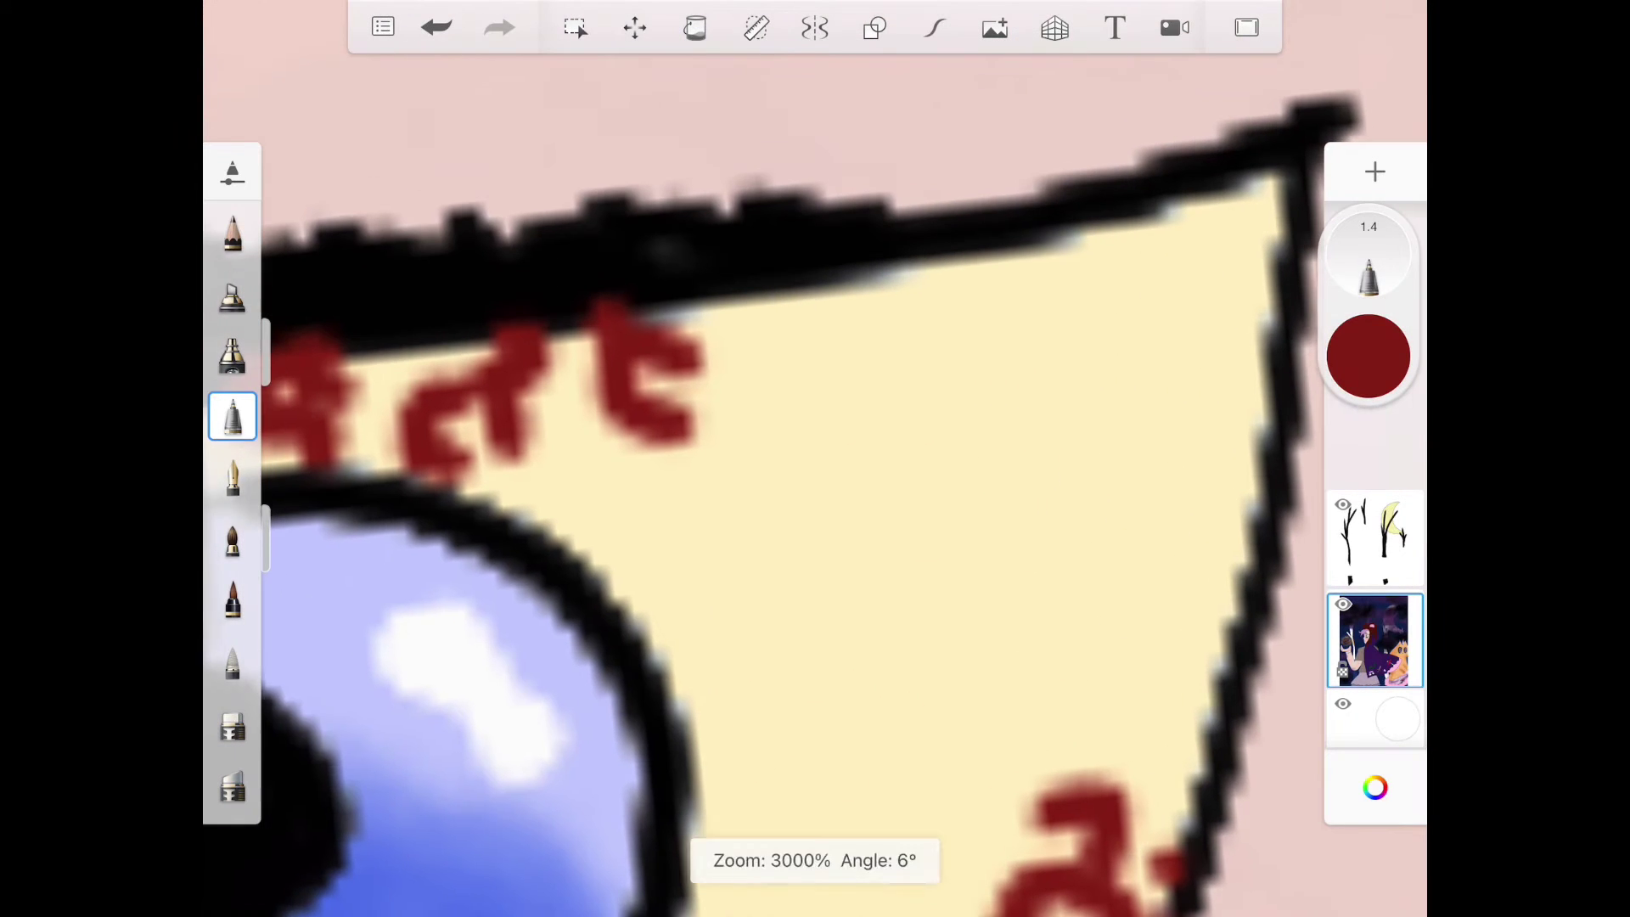
drag(766, 331, 828, 447)
mouse_move(968, 255)
mouse_down()
mouse_move(1095, 268)
mouse_move(1019, 370)
mouse_move(1096, 306)
mouse_move(1261, 281)
mouse_up()
drag(1210, 229, 1274, 179)
scroll(816, 460, down, 5)
scroll(815, 459, down, 5)
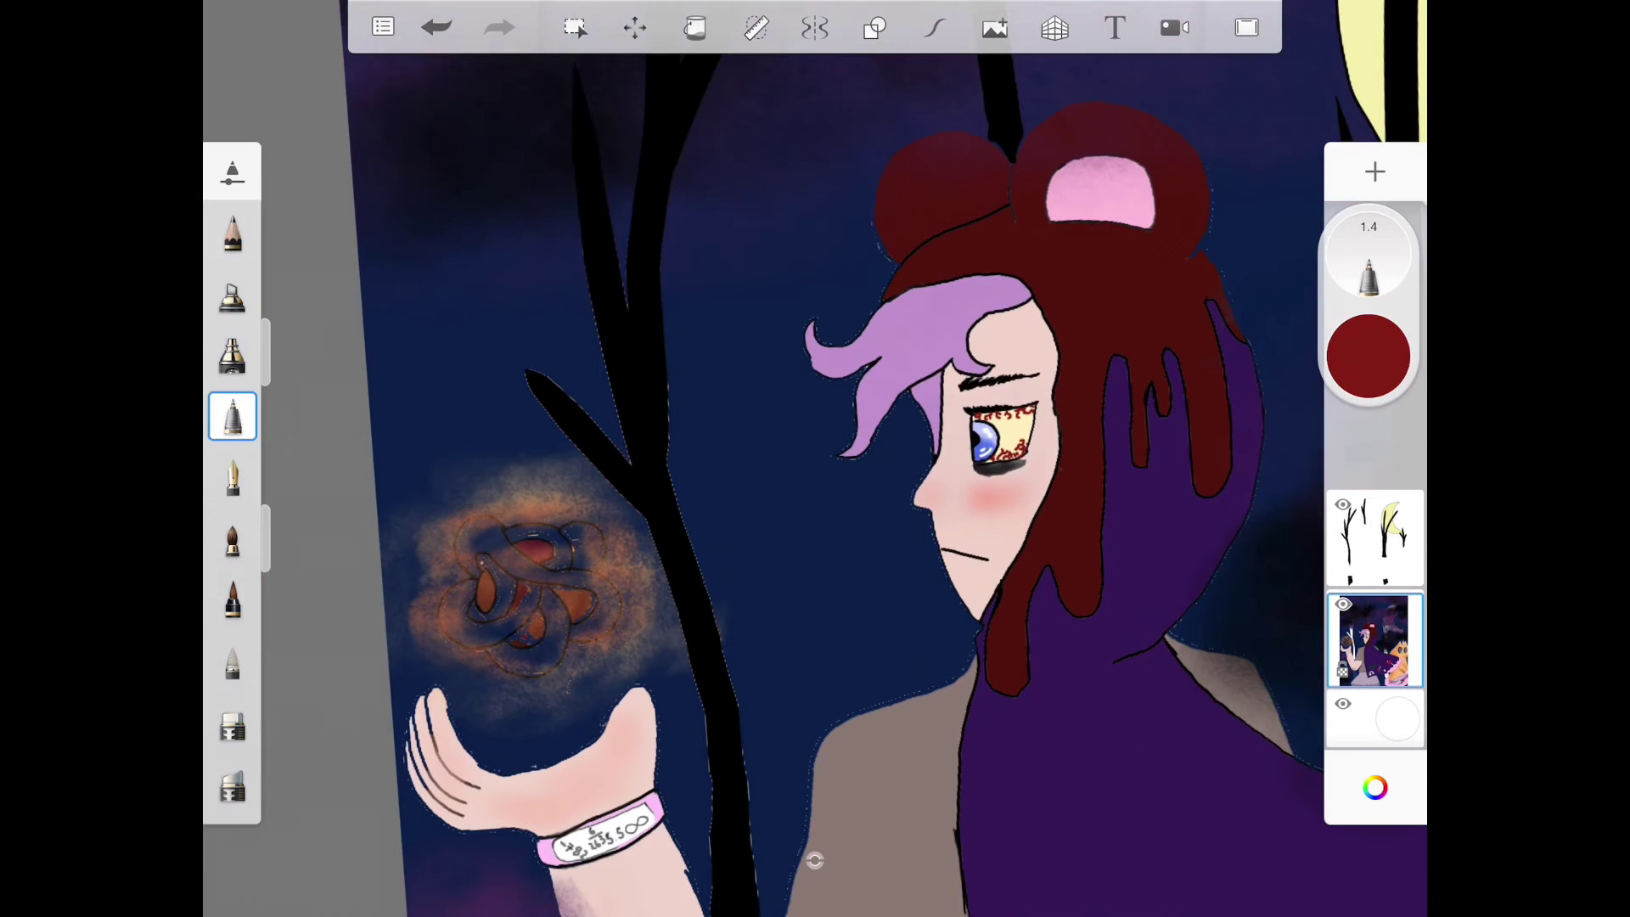
scroll(994, 433, up, 5)
scroll(815, 459, up, 3)
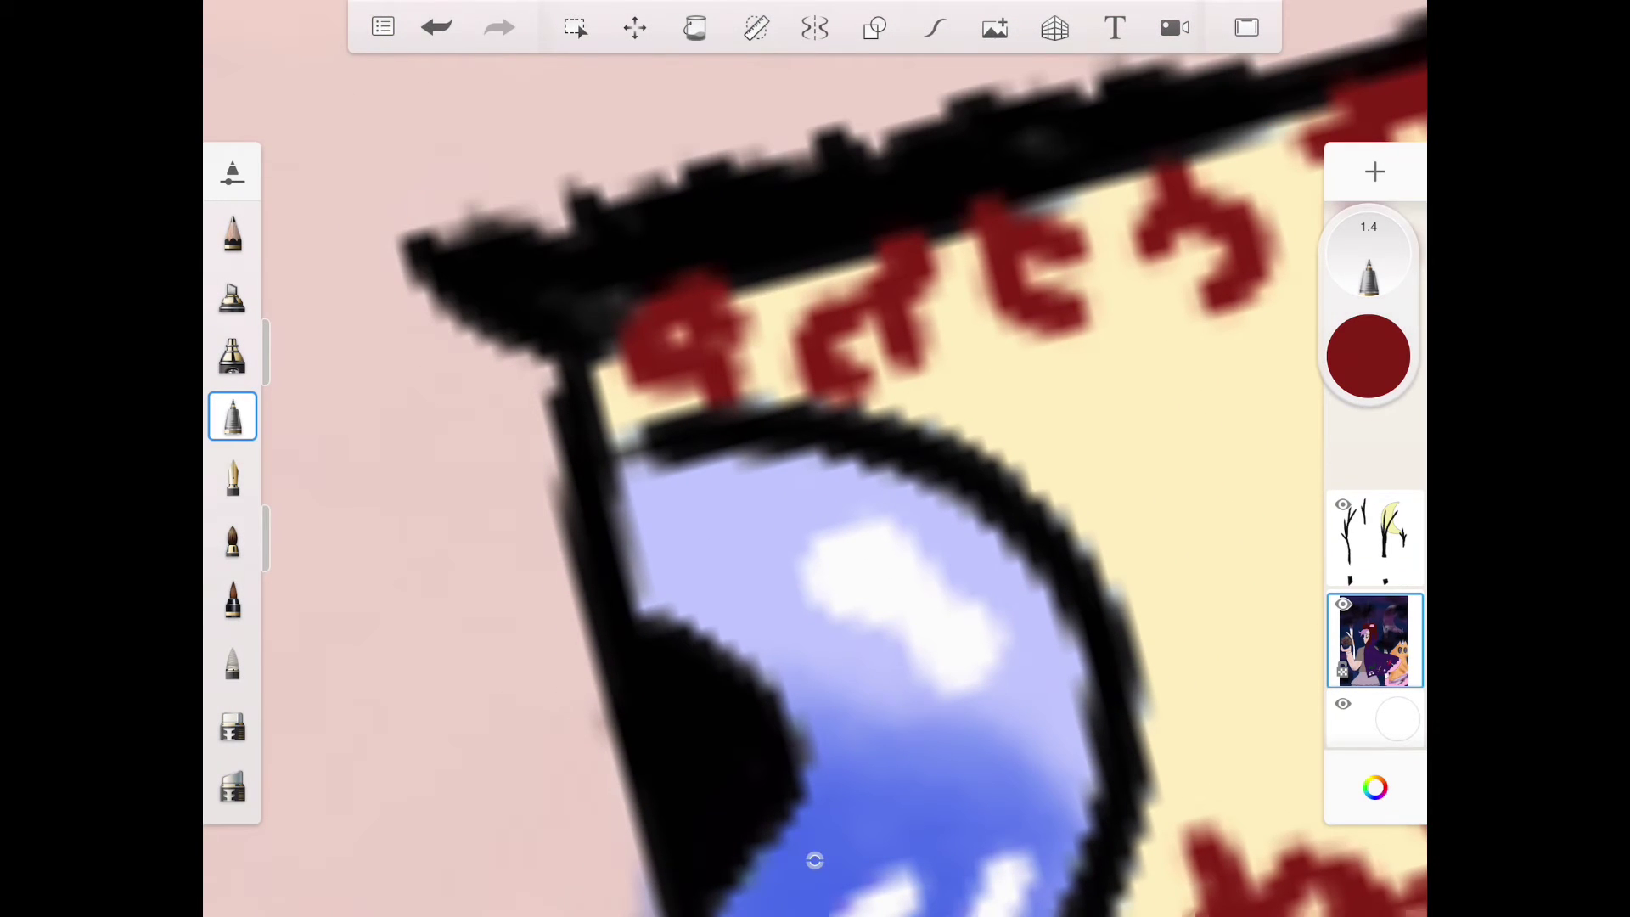
drag(739, 293, 879, 268)
scroll(815, 459, down, 5)
scroll(981, 433, up, 5)
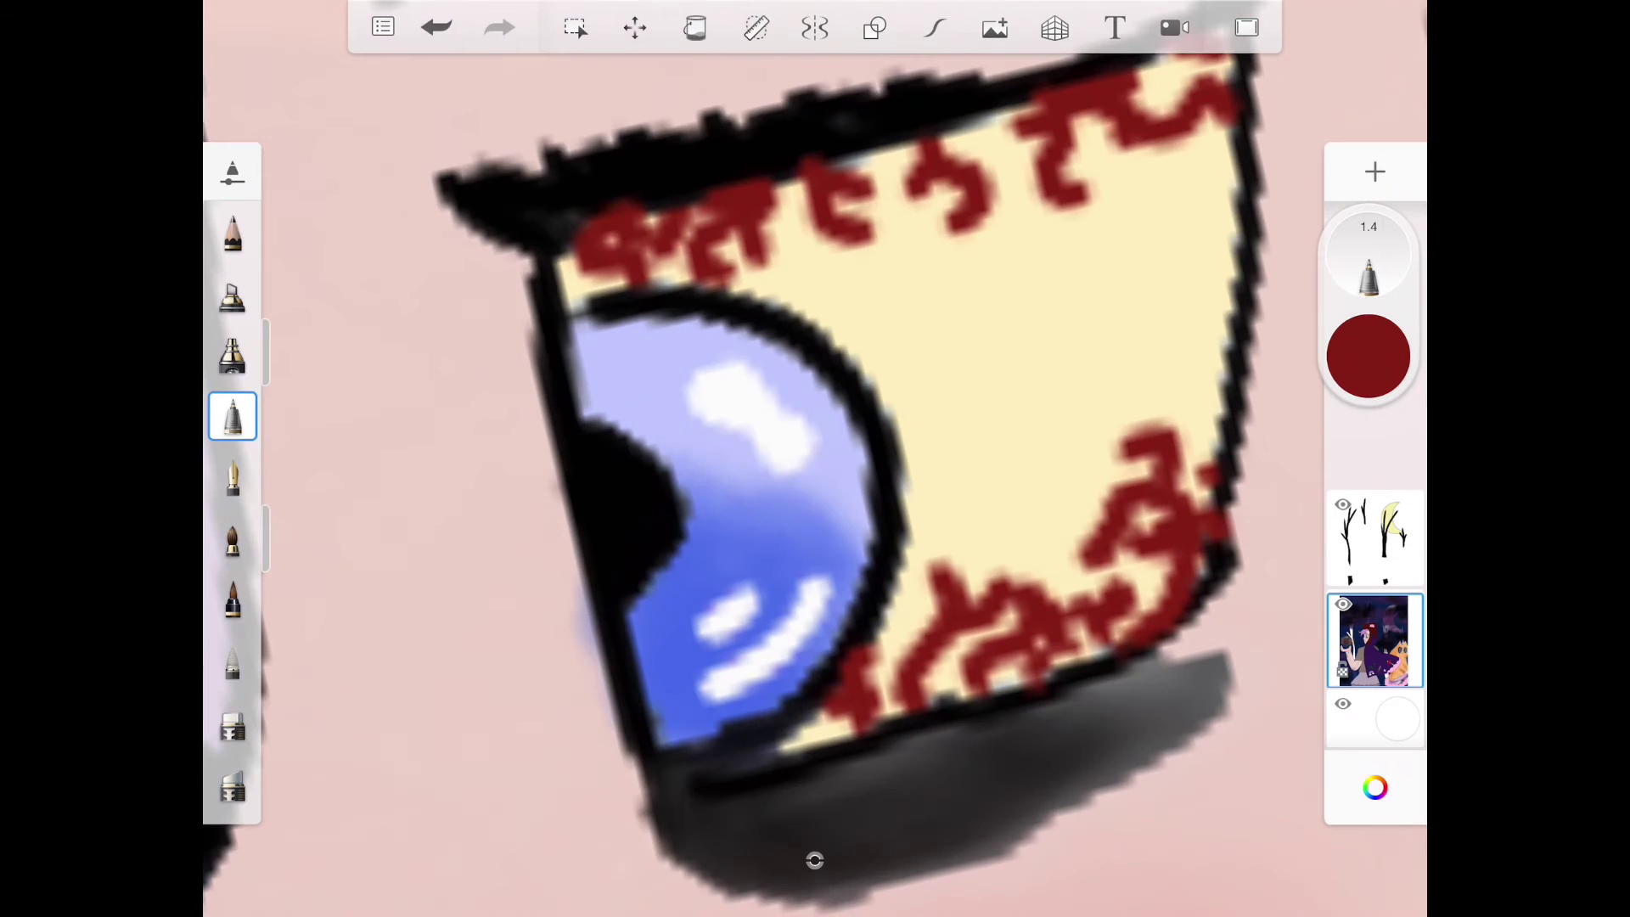
- Extend veins on the lower right and iris edge, then dot red specks
drag(829, 350, 911, 300)
mouse_move(855, 383)
mouse_down()
mouse_move(949, 395)
mouse_move(917, 606)
mouse_up()
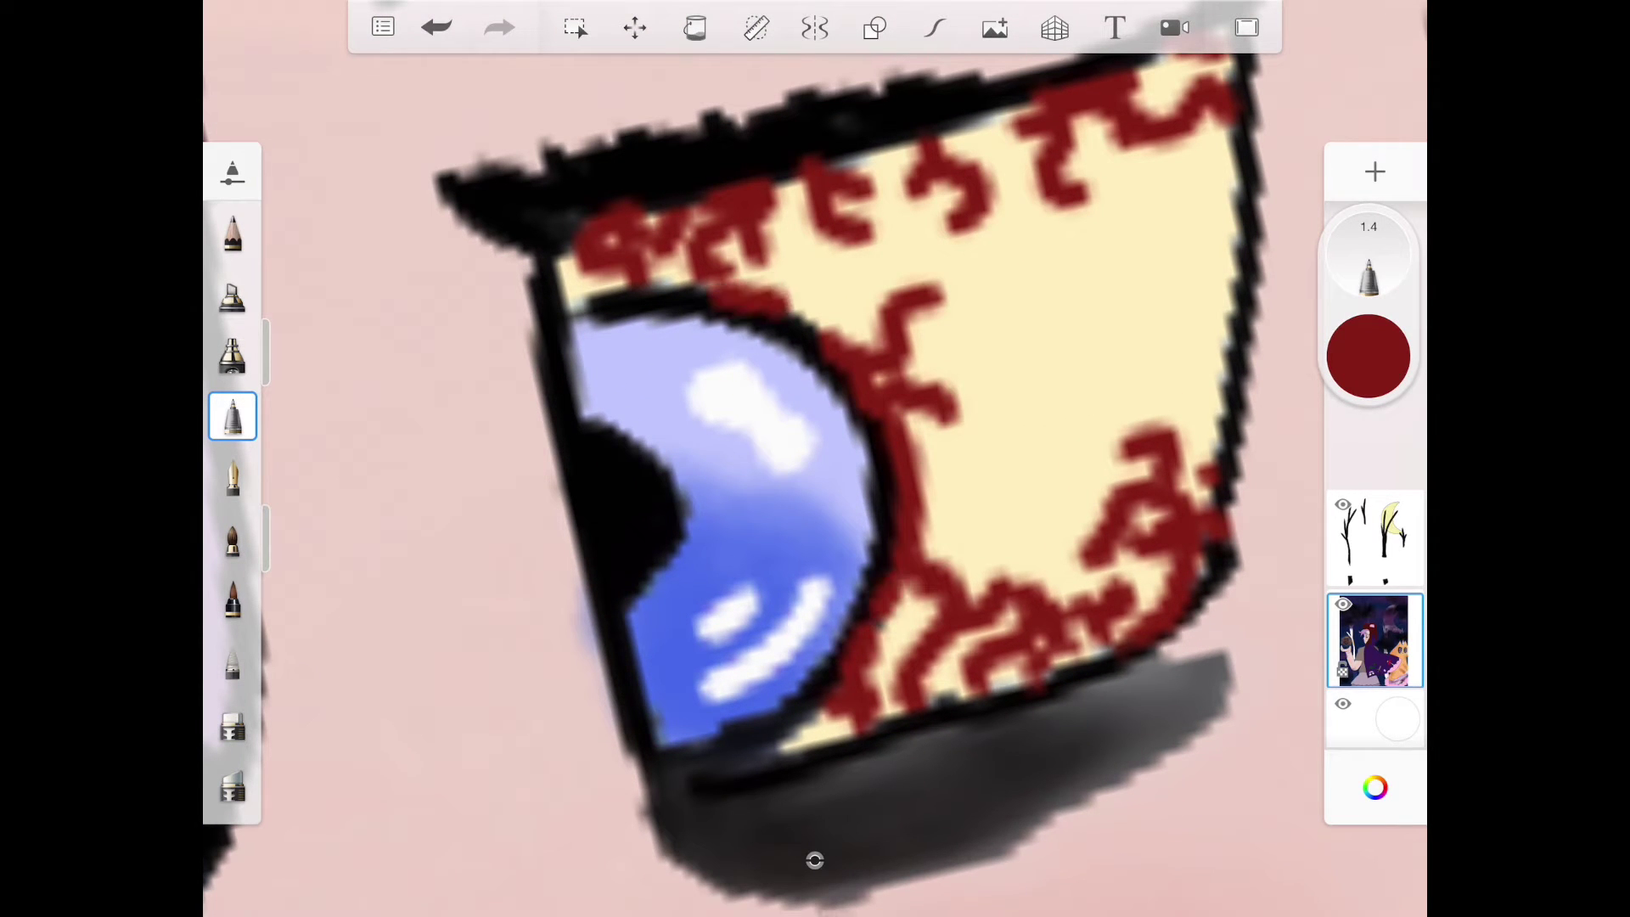
drag(714, 300, 853, 331)
mouse_move(649, 294)
mouse_down()
mouse_move(790, 281)
mouse_move(842, 319)
mouse_up()
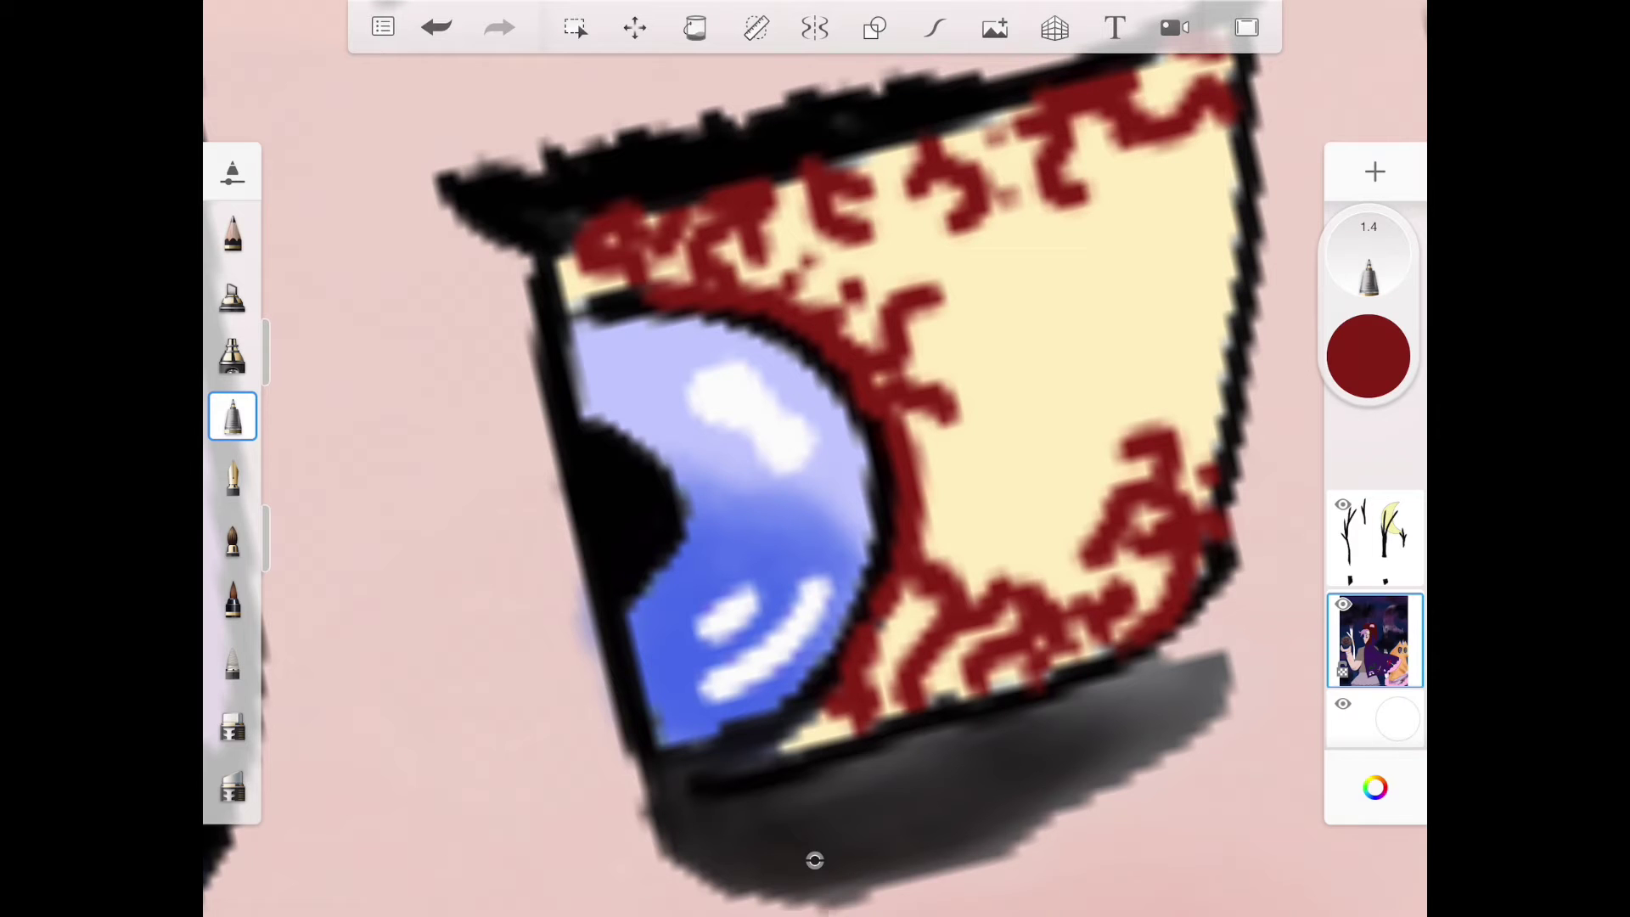
click(1013, 236)
click(1107, 187)
click(988, 484)
click(1025, 522)
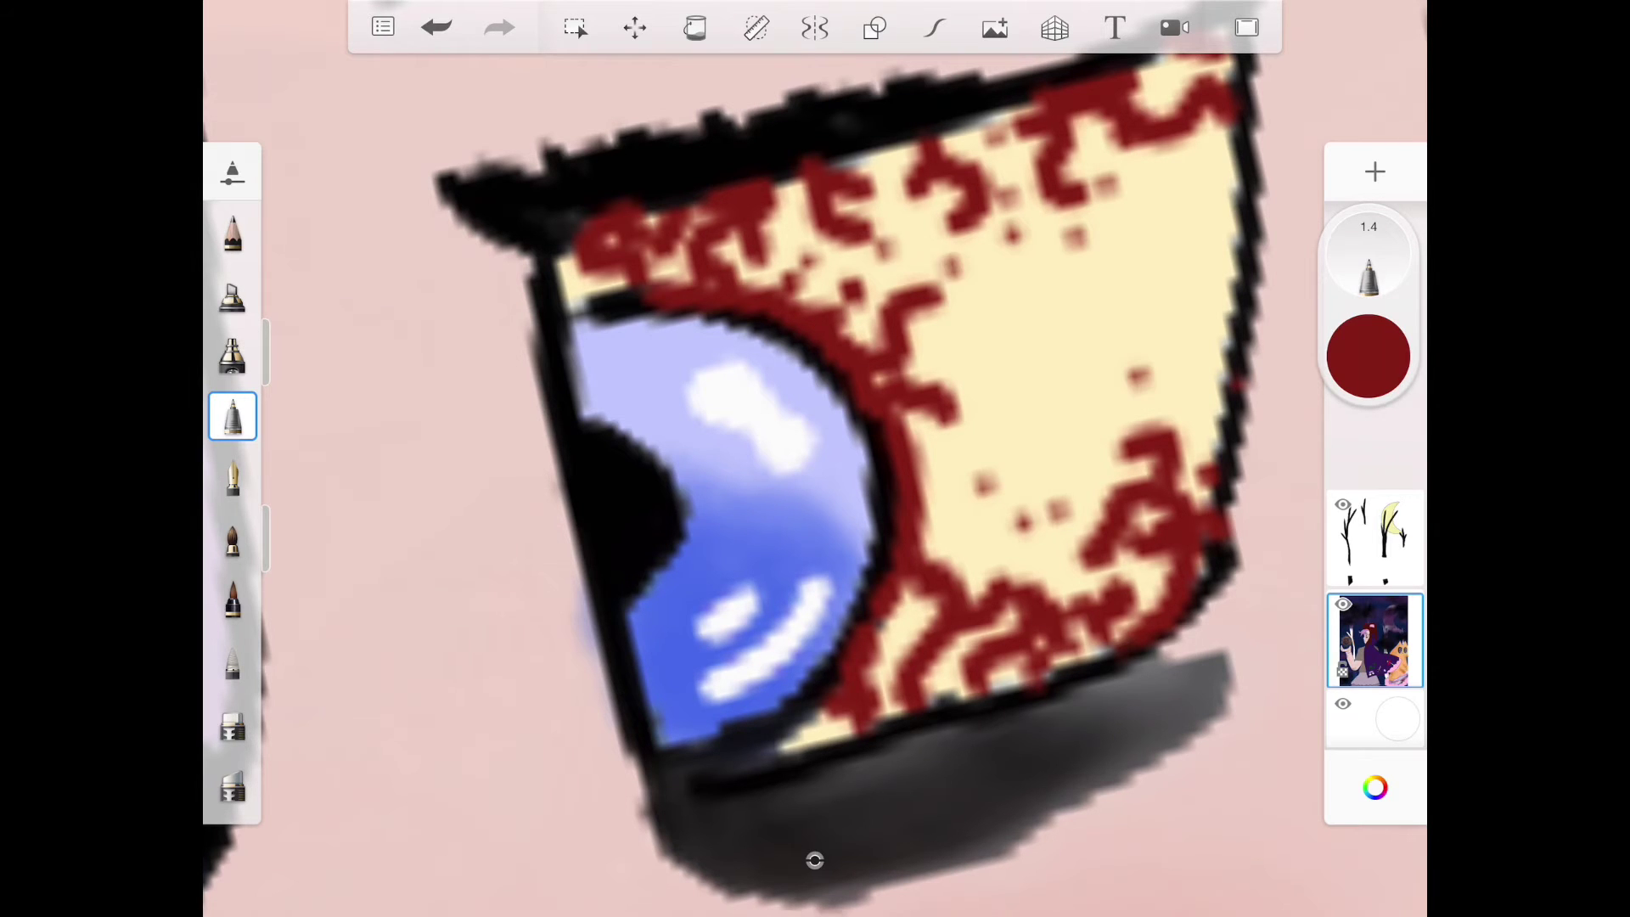
scroll(816, 458, down, 10)
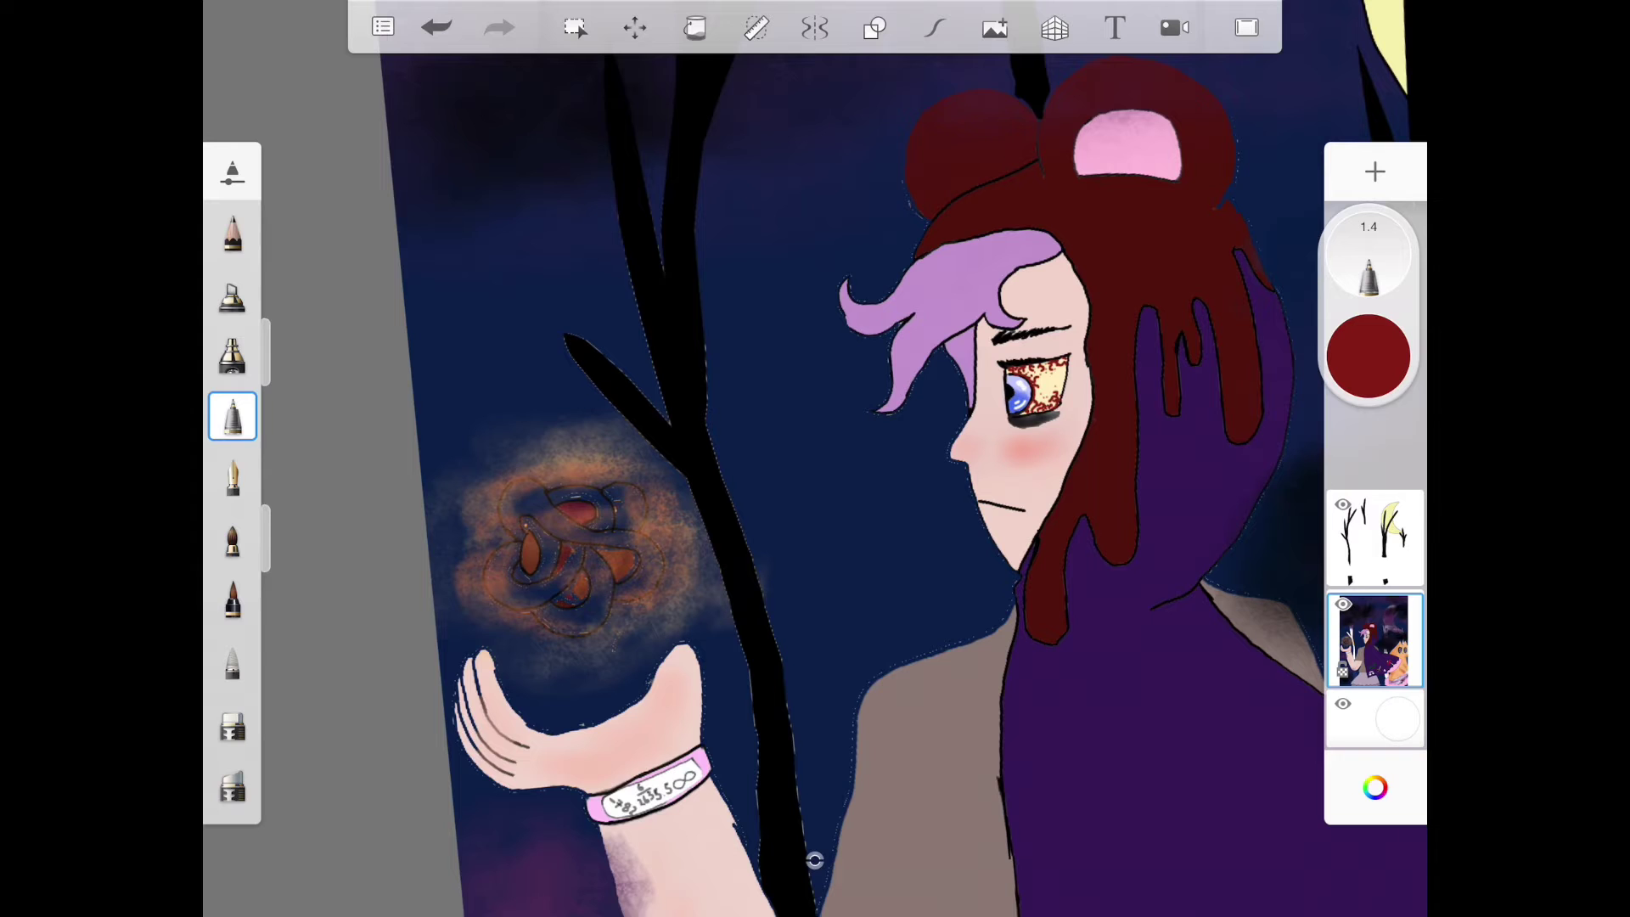
scroll(816, 459, down, 10)
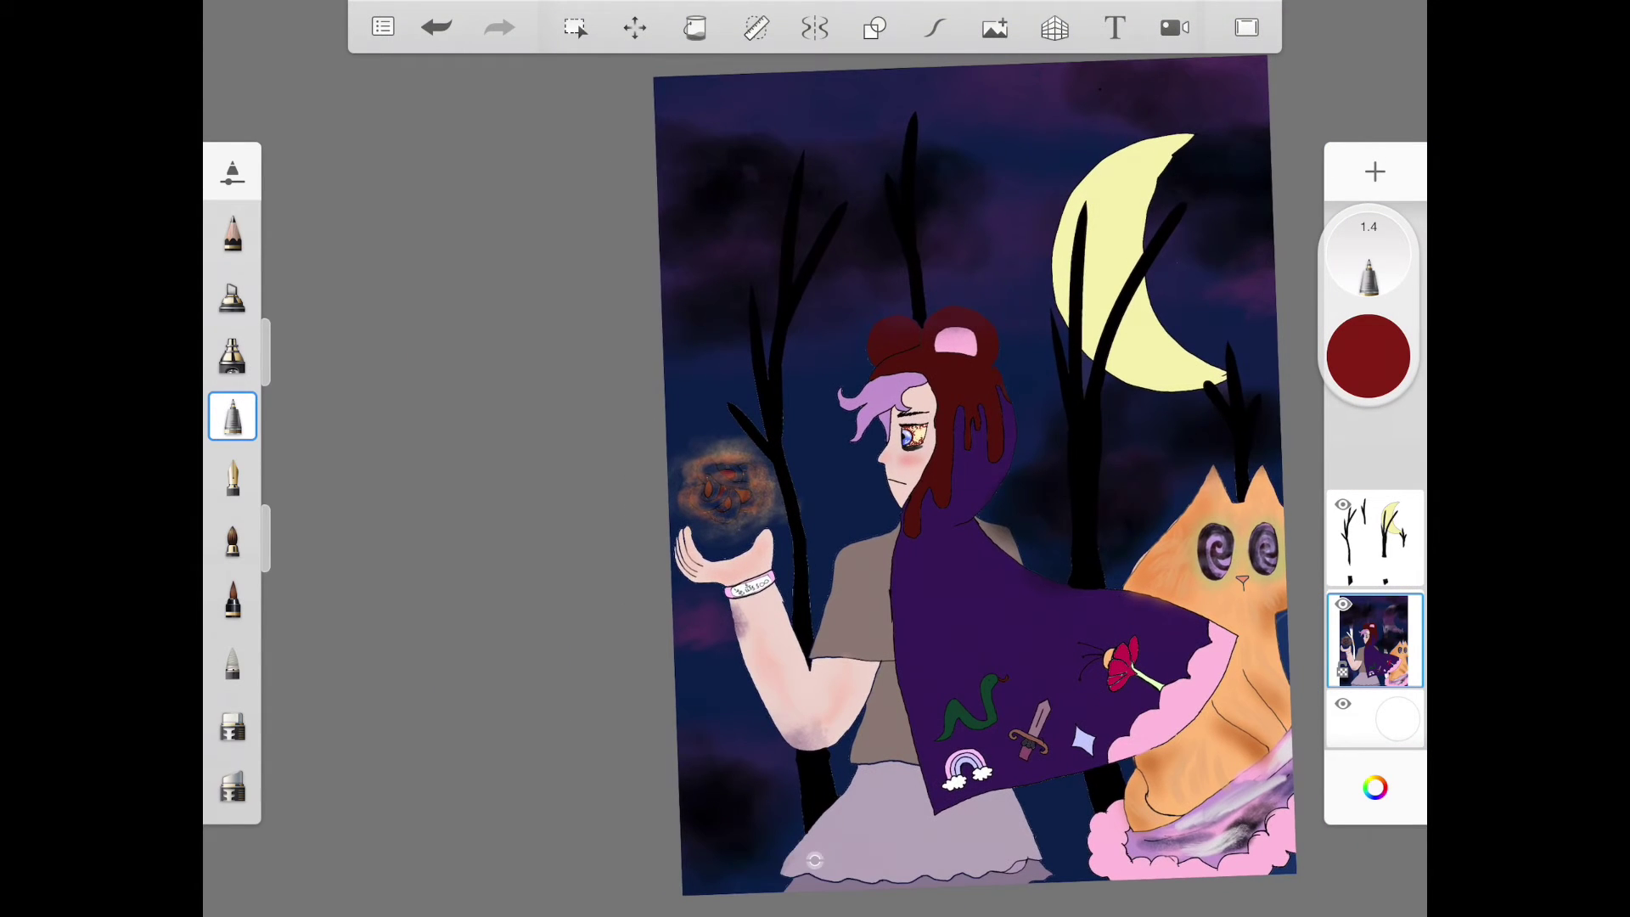
scroll(816, 459, up, 10)
- Sample the eye's pale yellow, frame the whole character, then choose a muted tan
click(1368, 357)
alt+click(739, 509)
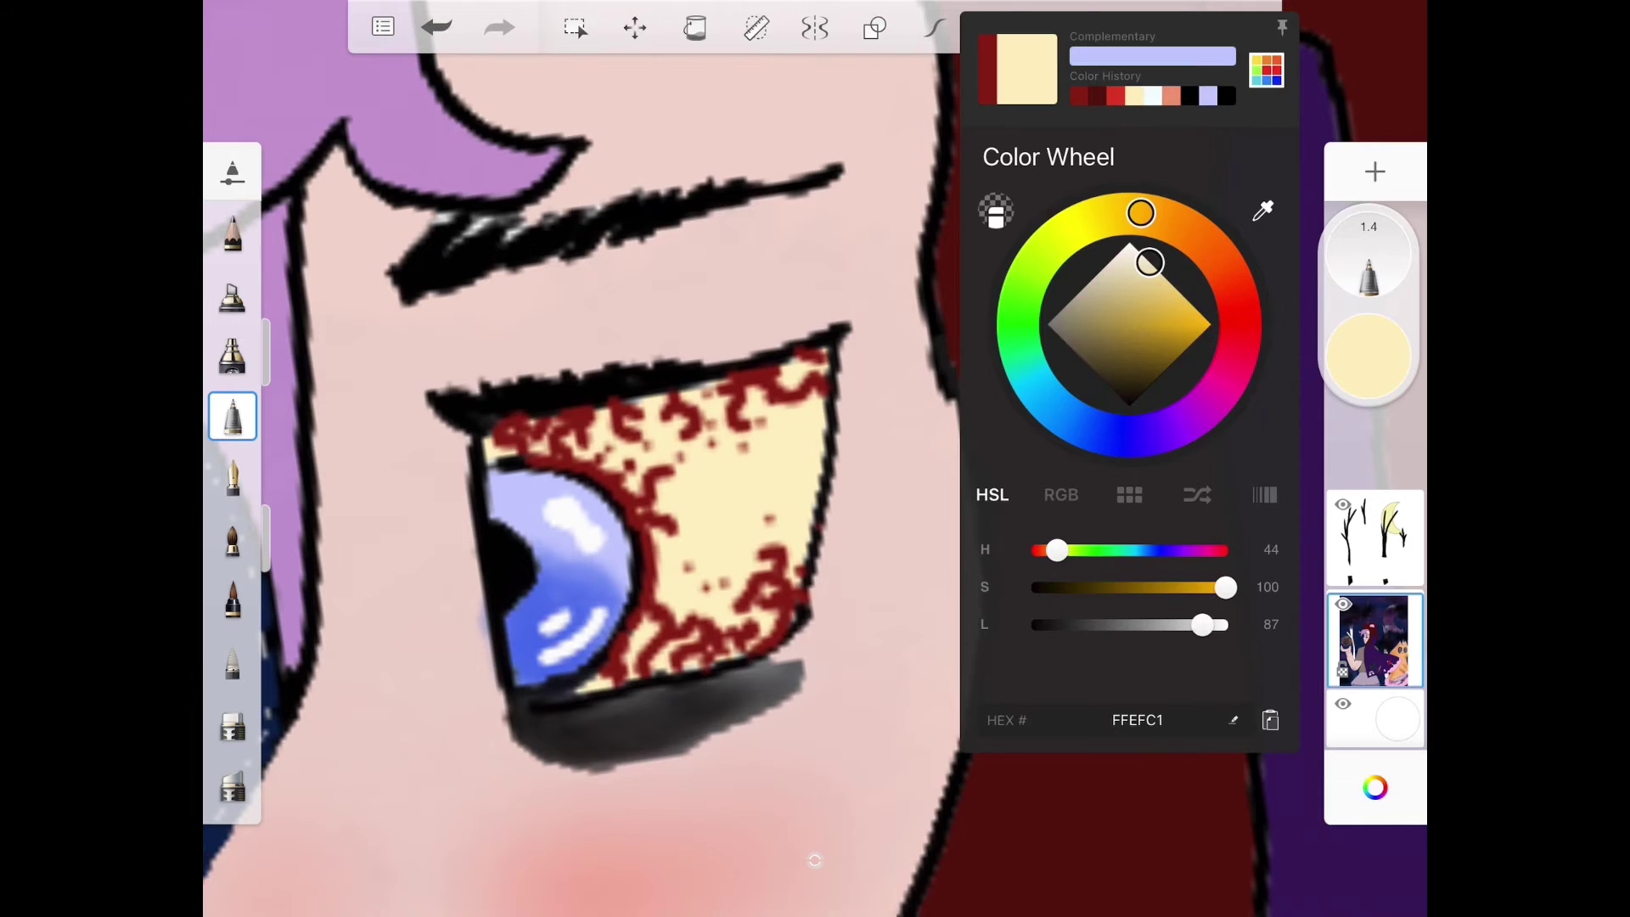
key(Escape)
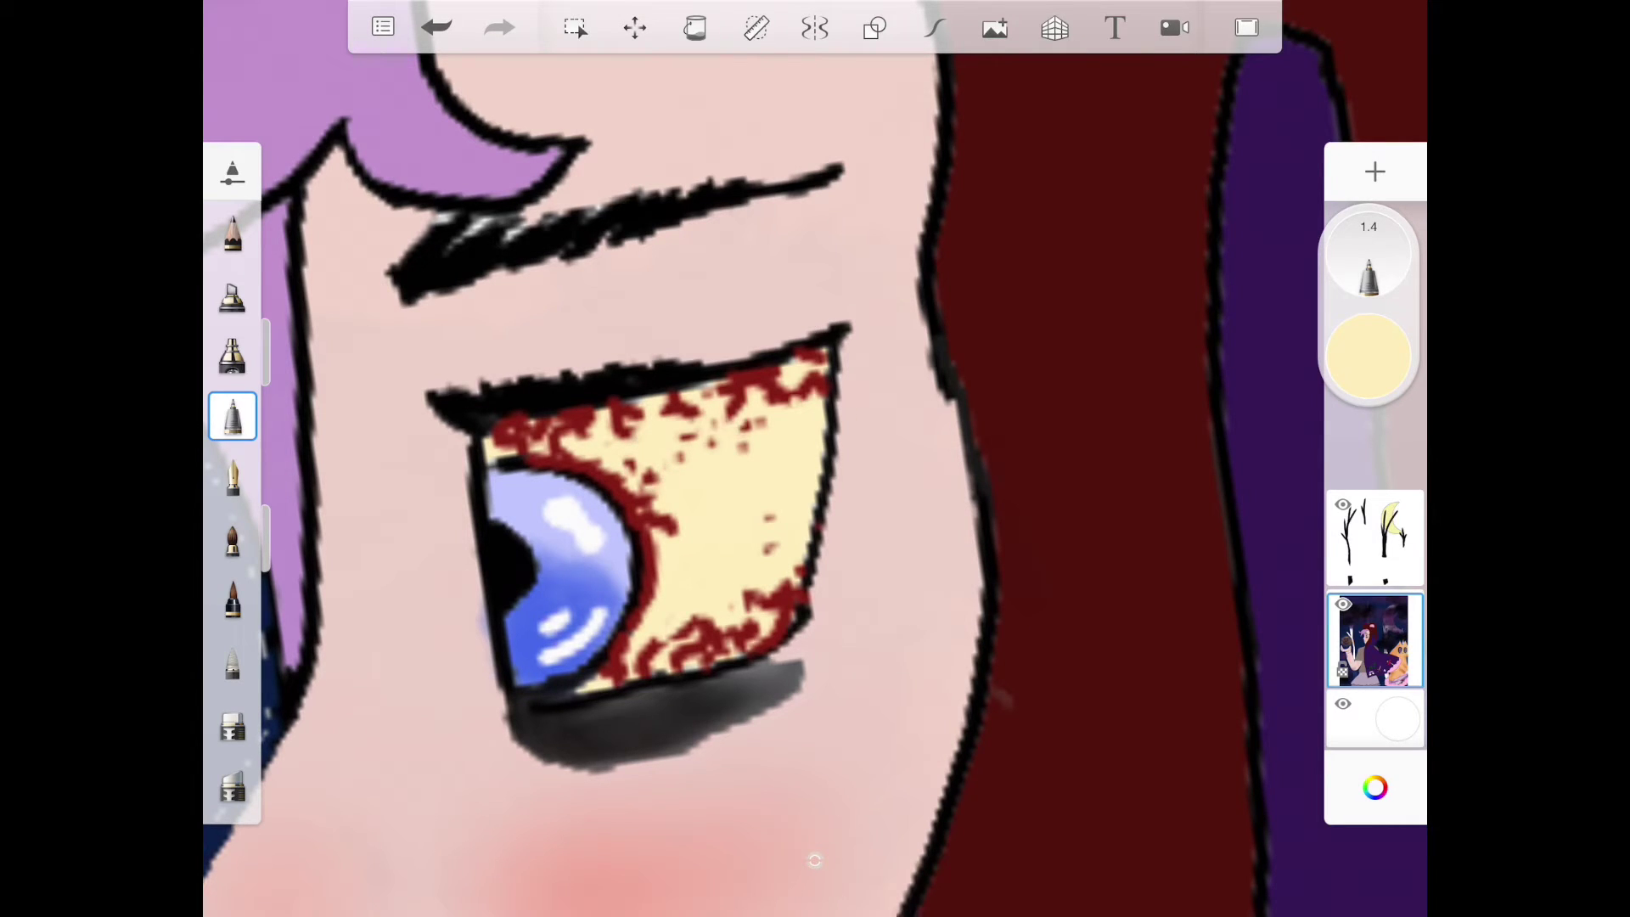
scroll(816, 459, down, 10)
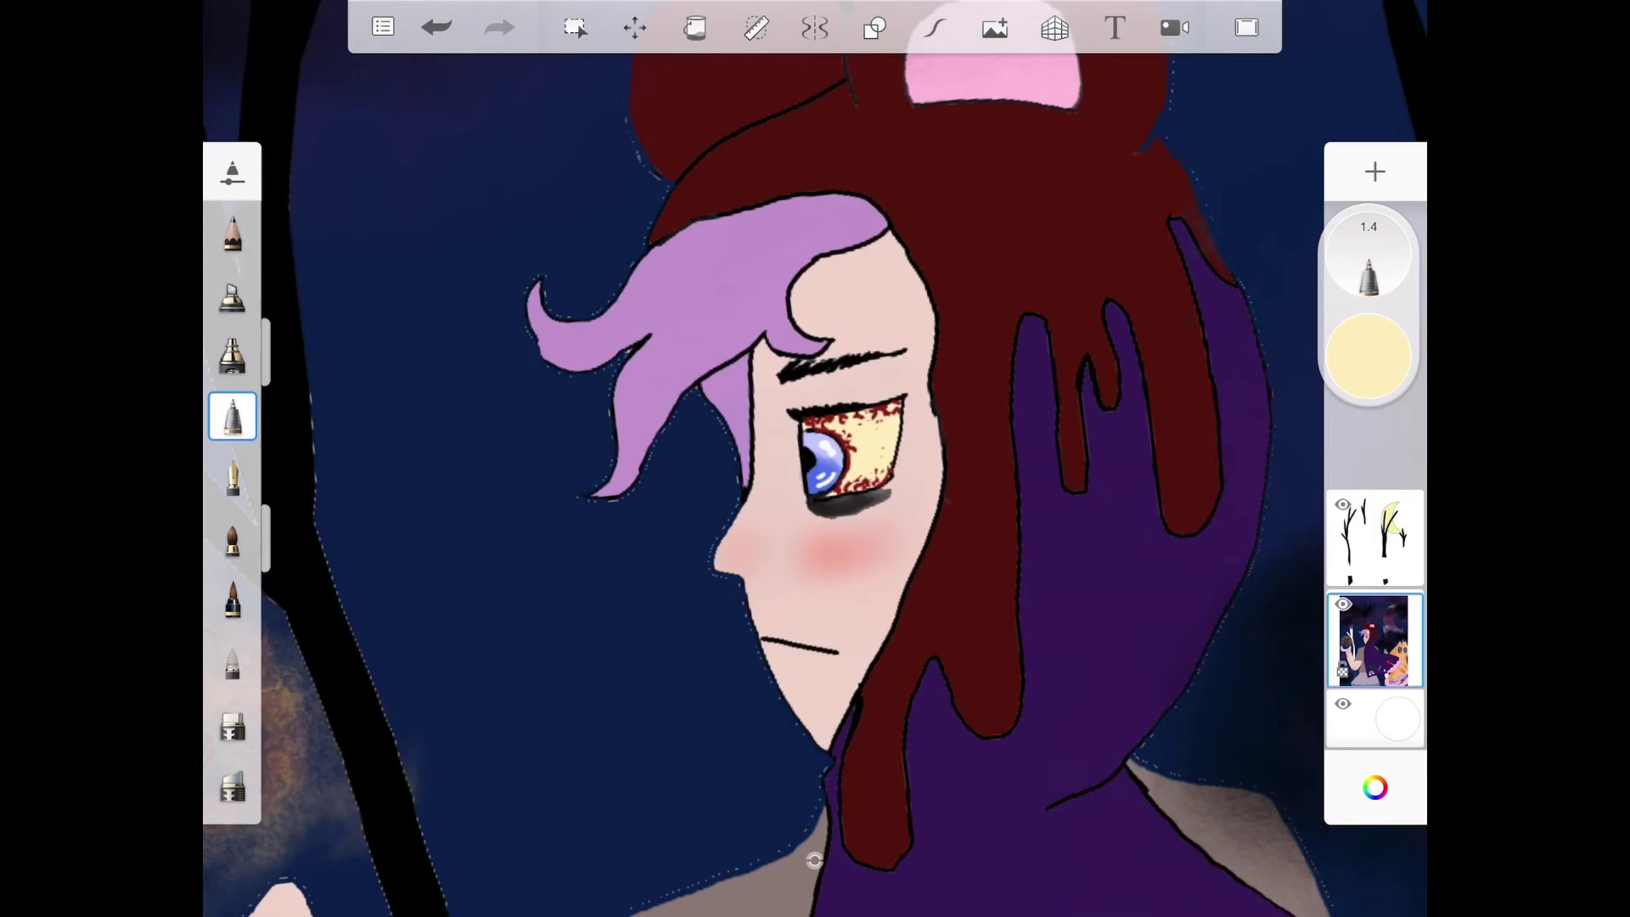
drag(510, 458, 815, 510)
scroll(816, 458, down, 3)
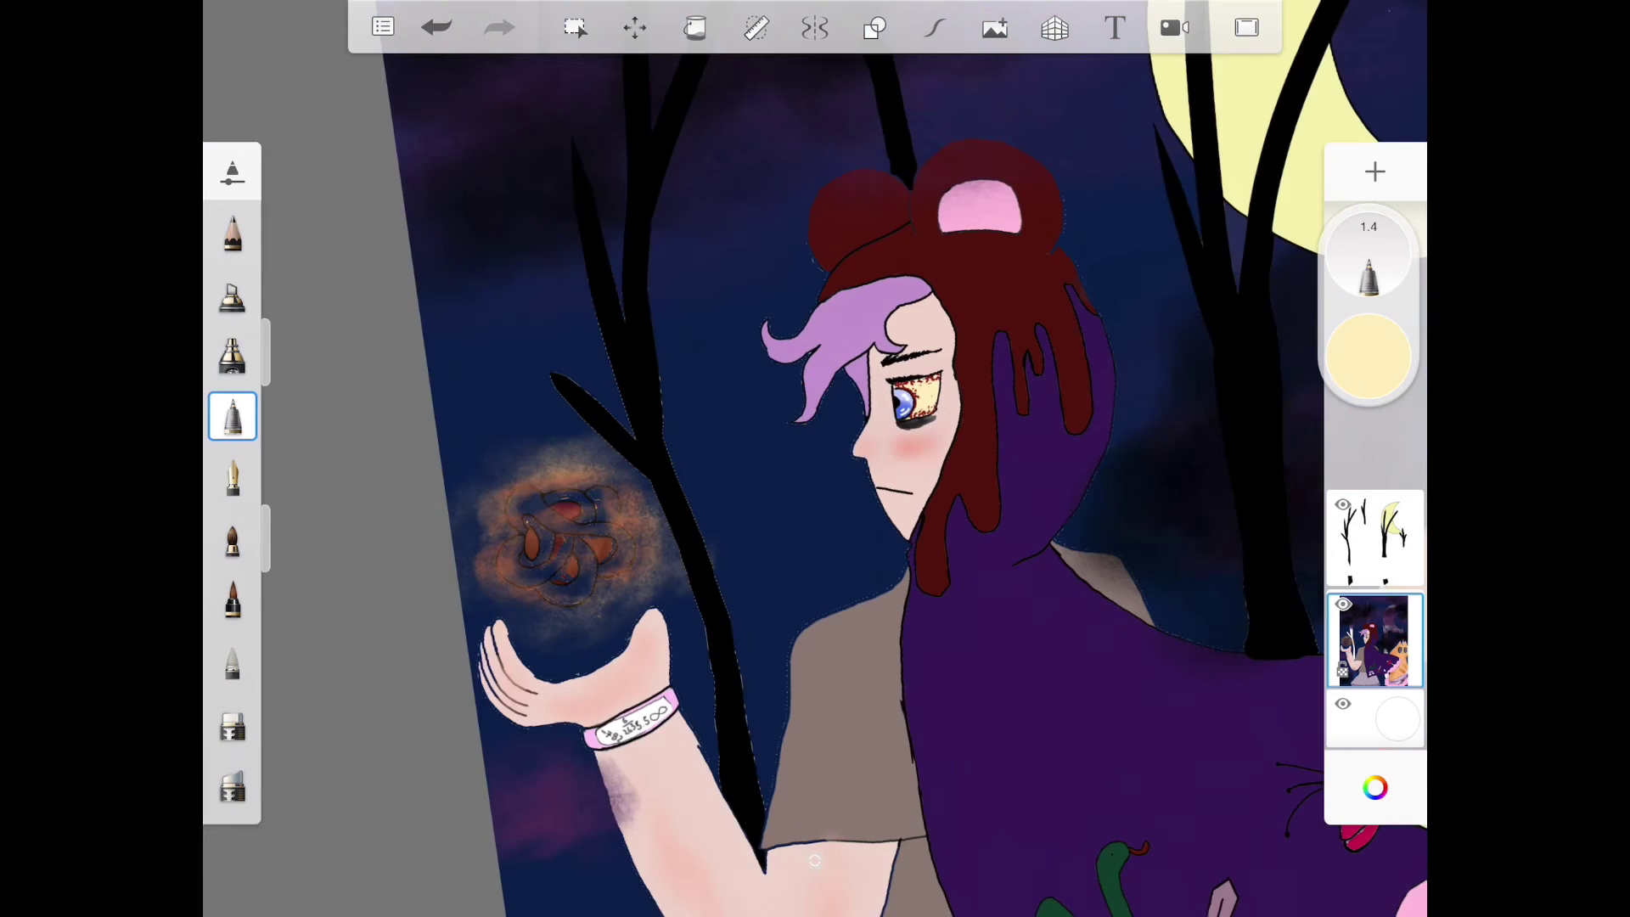
scroll(891, 407, up, 12)
click(1368, 360)
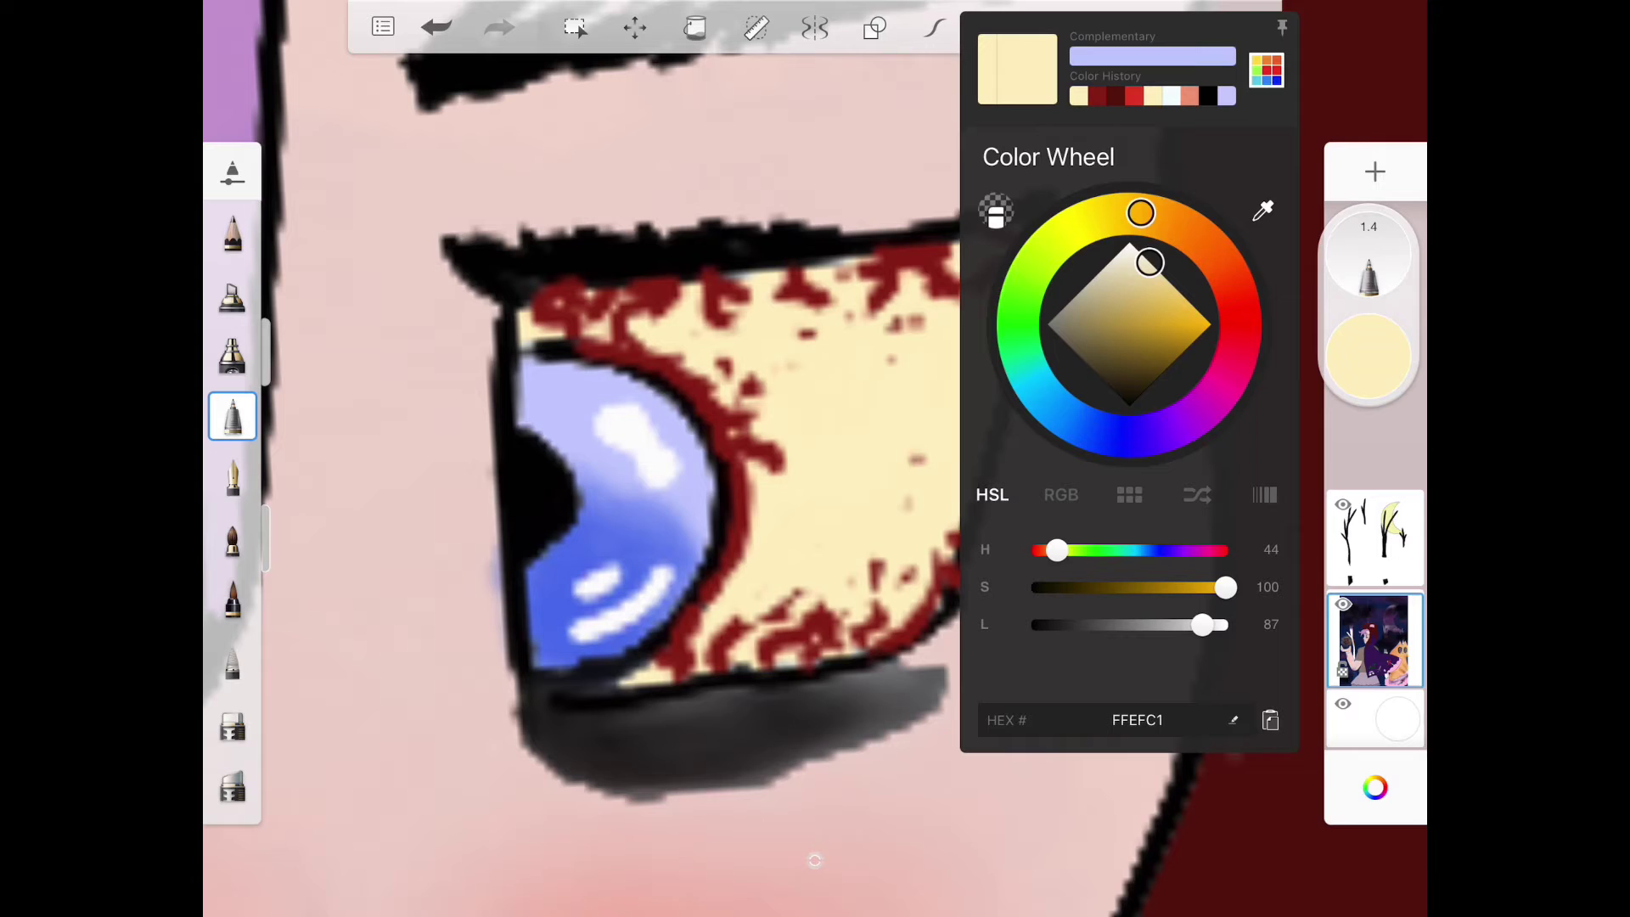
drag(1147, 261, 1106, 319)
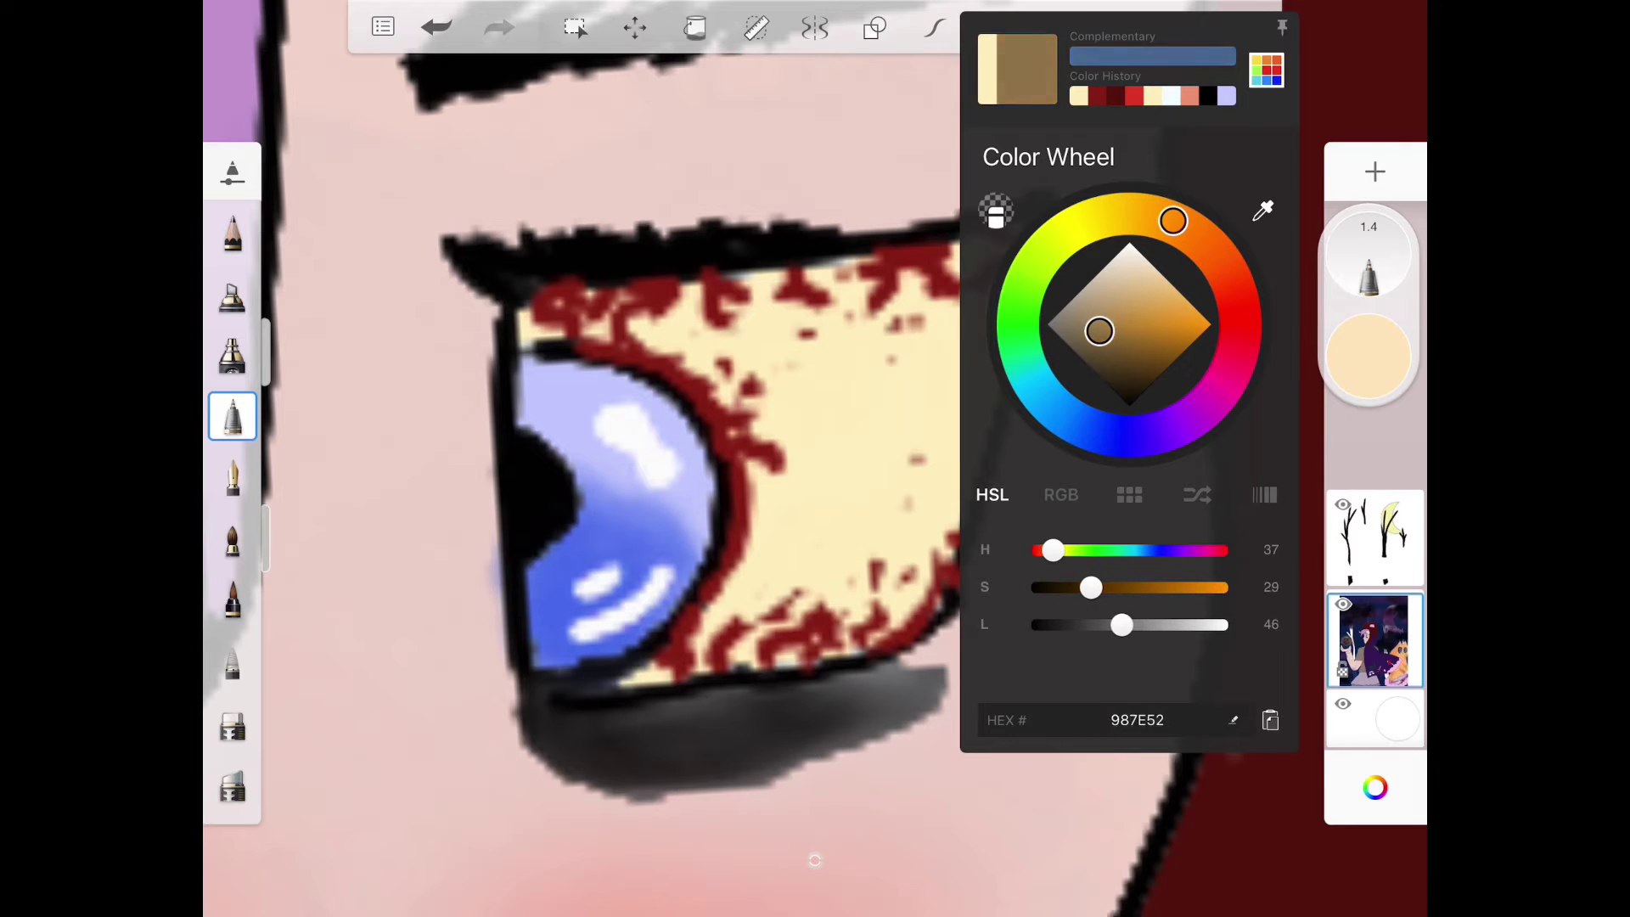
- Select the Tattoo Inker brush and set blending to 0%, undoing a test stroke
click(765, 511)
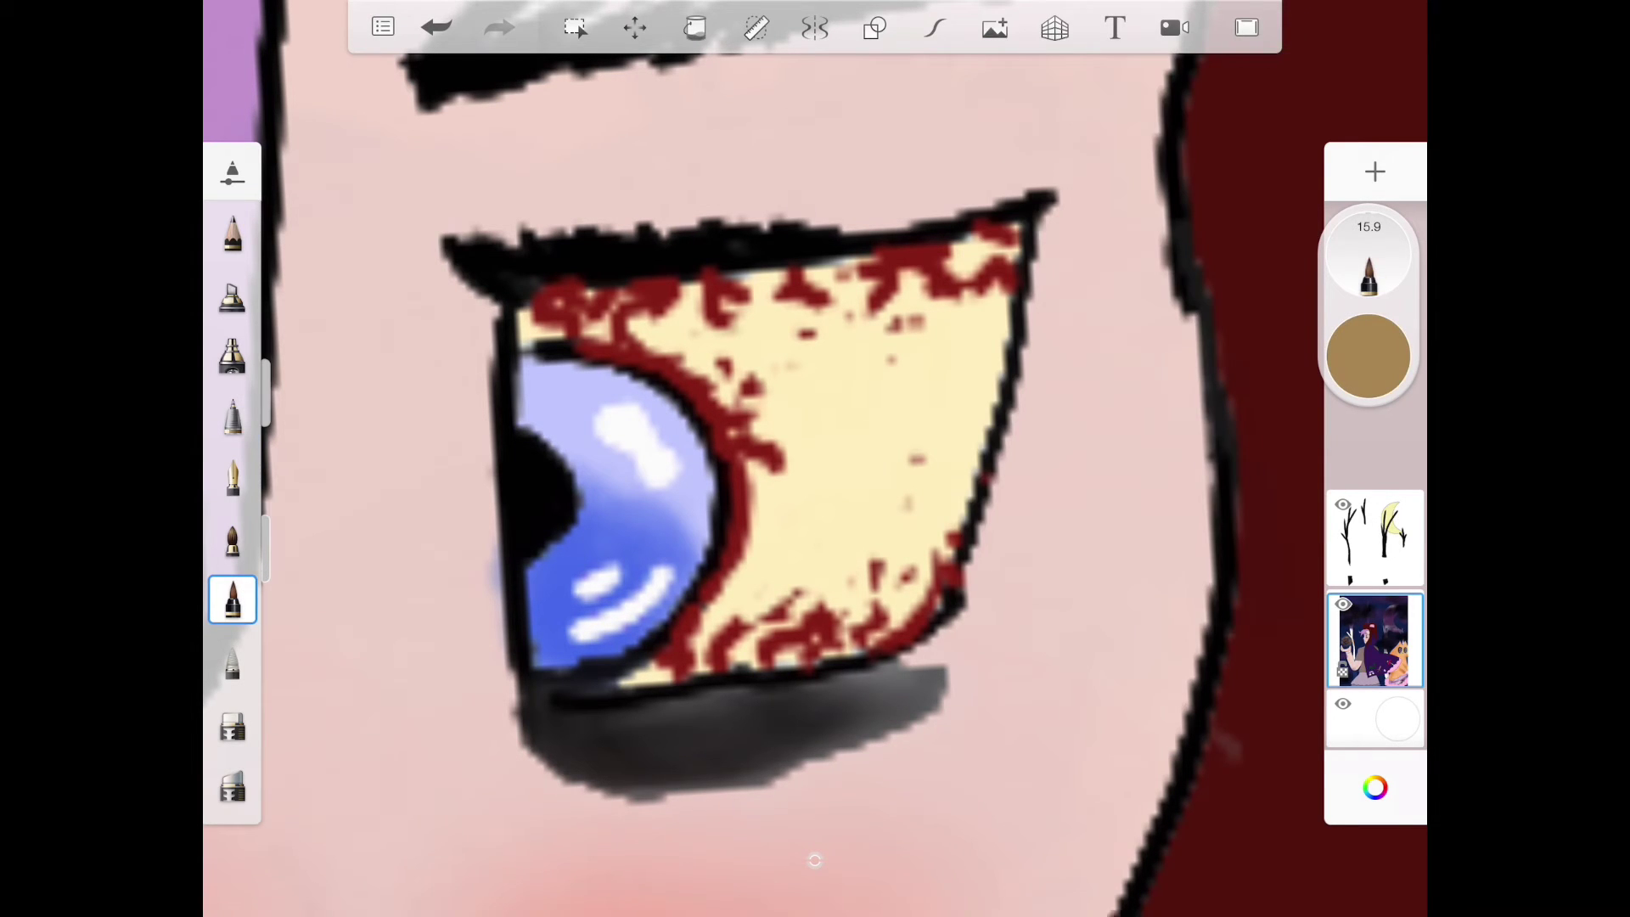
click(233, 600)
click(764, 509)
double_click(233, 600)
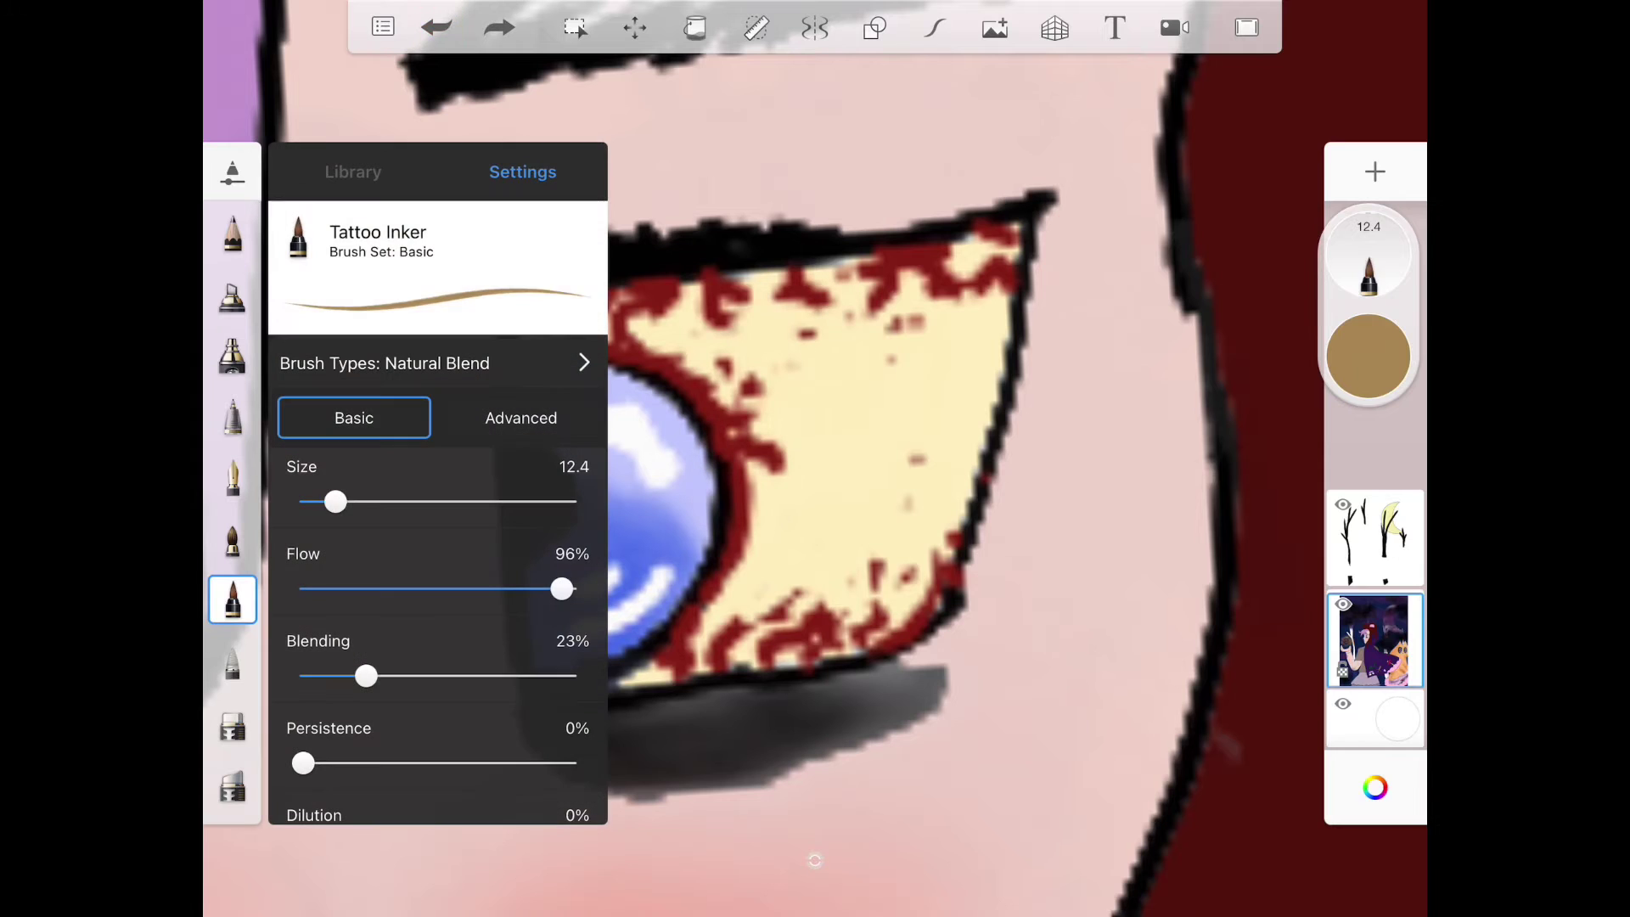
drag(358, 676, 303, 677)
click(764, 510)
drag(969, 191, 790, 484)
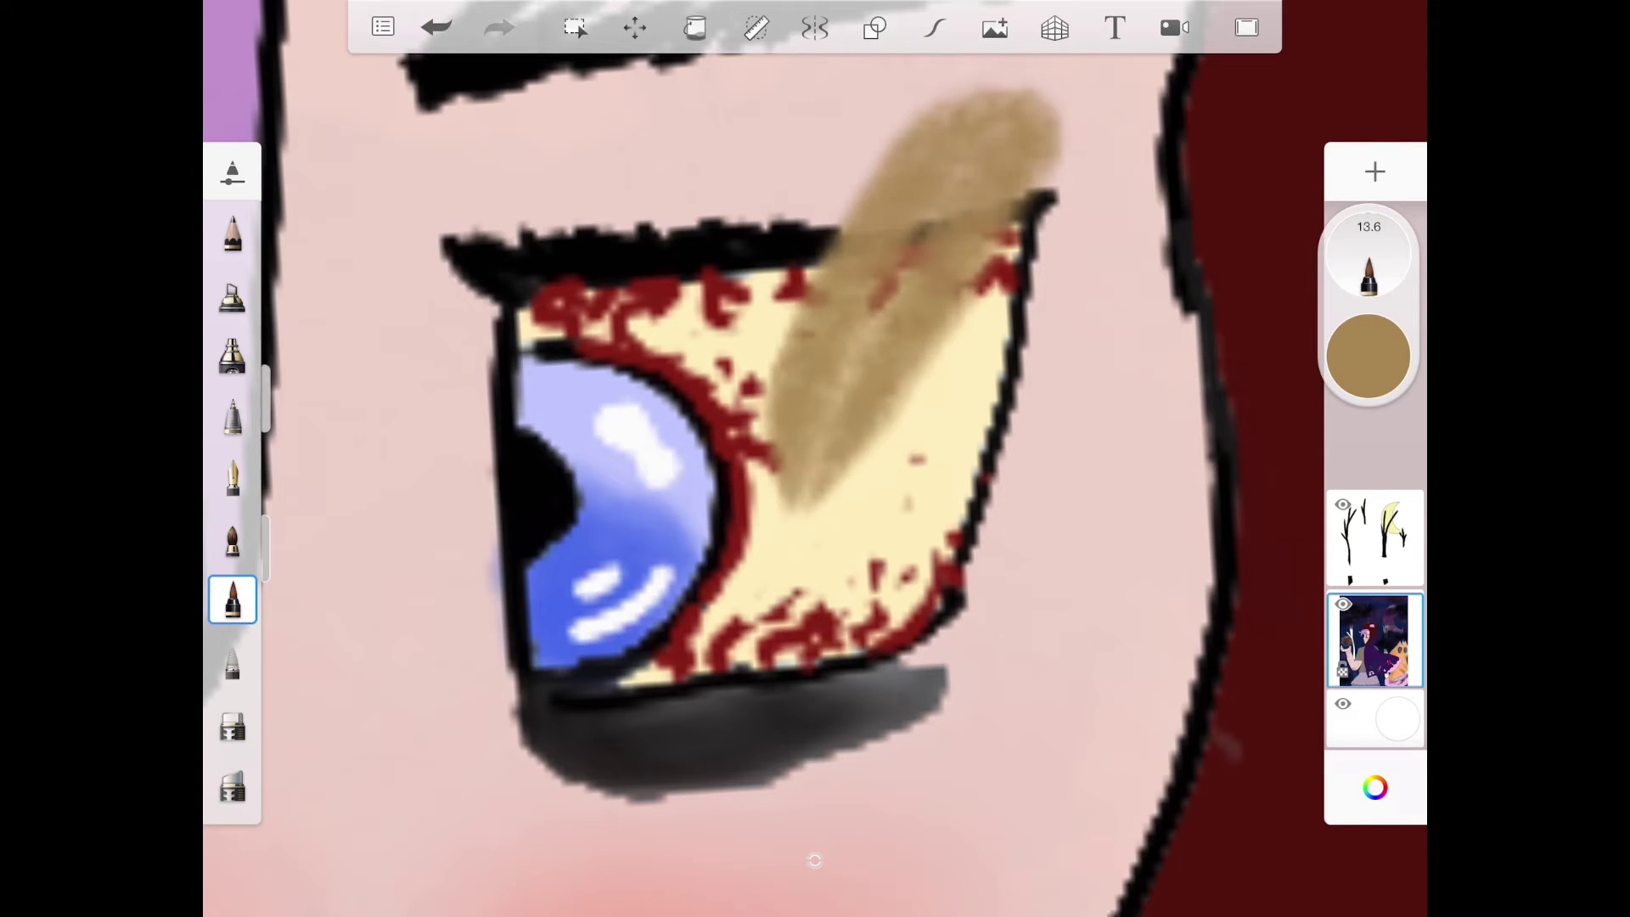
click(436, 26)
- Bring the inking brush size down to about 12
double_click(234, 601)
click(892, 511)
mouse_move(337, 503)
mouse_down()
mouse_move(304, 503)
mouse_move(337, 503)
mouse_up()
double_click(233, 600)
click(892, 509)
drag(892, 230, 765, 535)
click(437, 27)
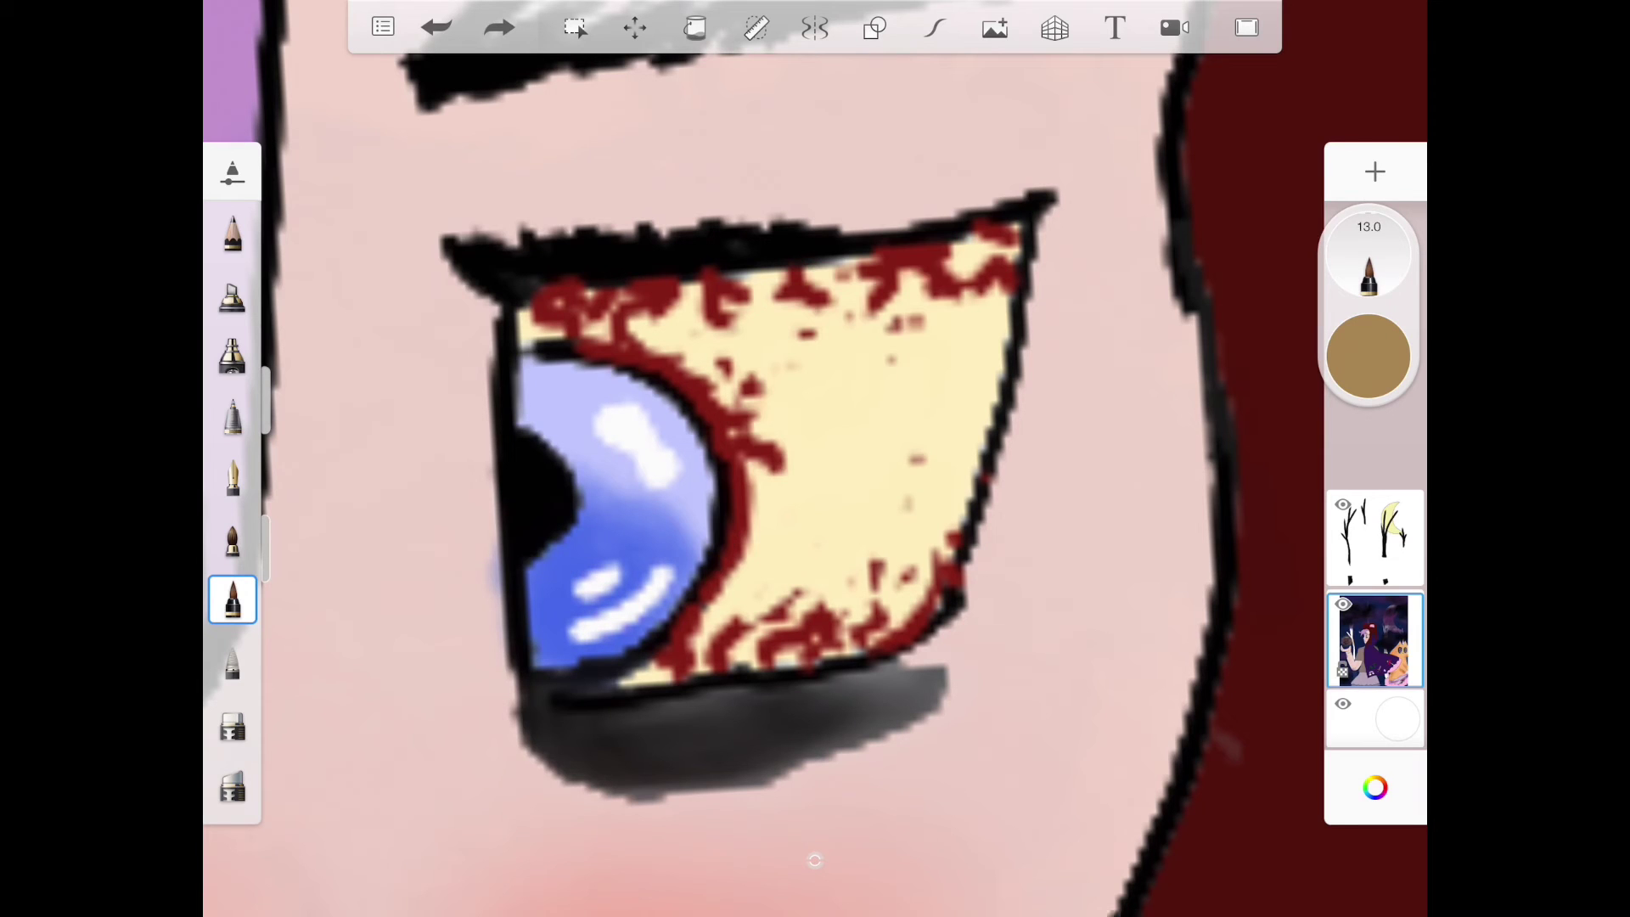
double_click(234, 601)
drag(338, 502, 332, 502)
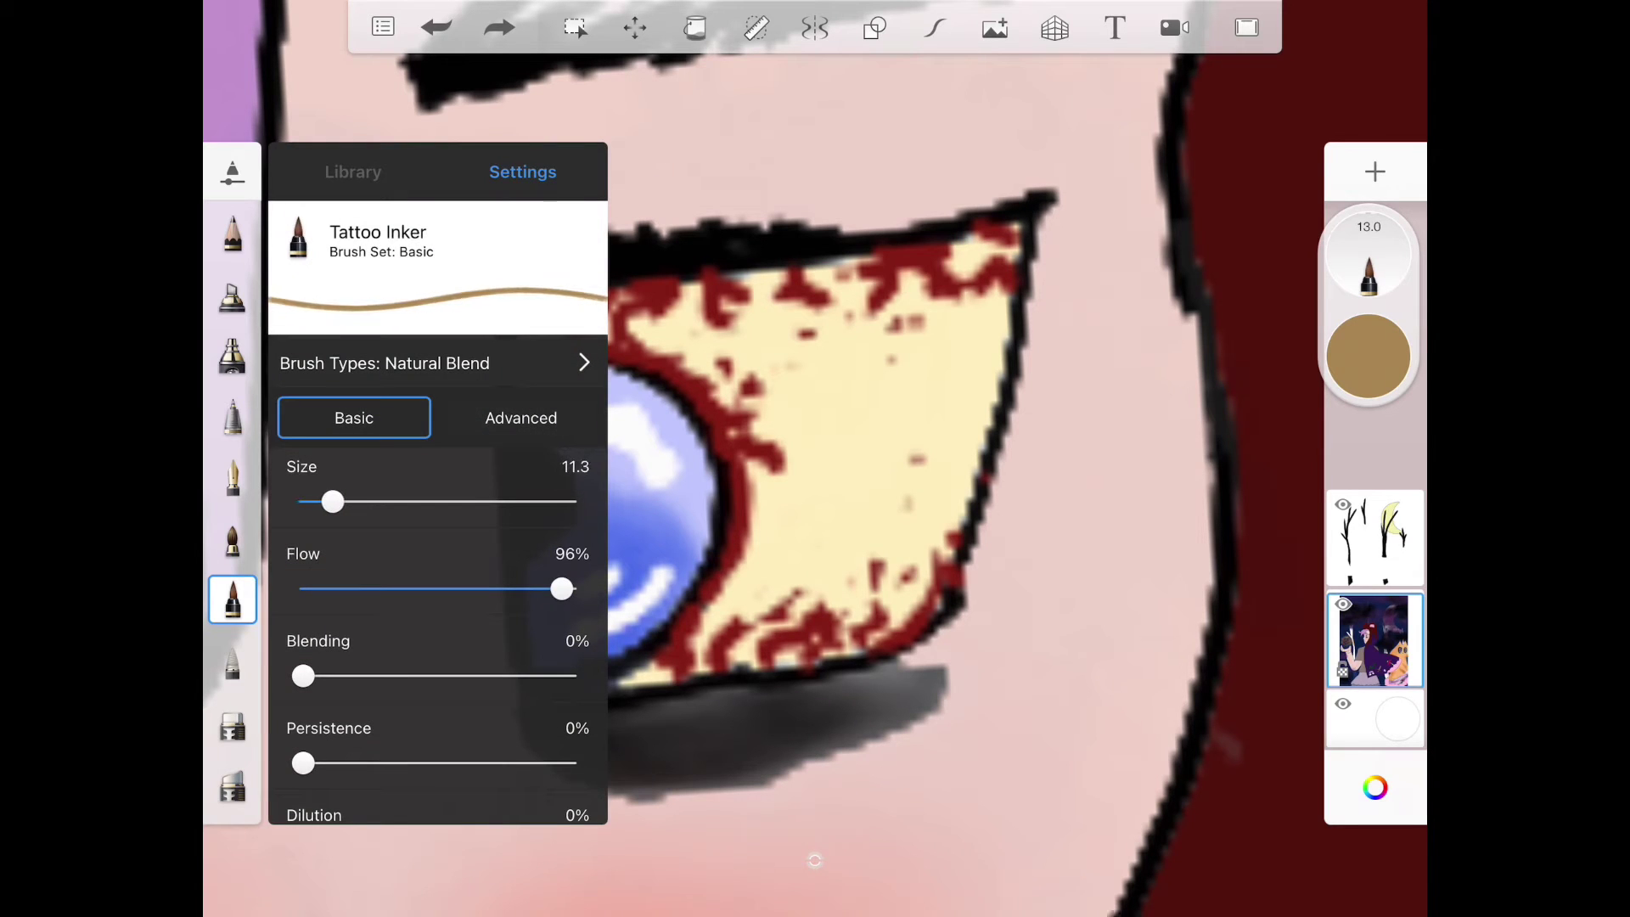
click(892, 510)
- Fine-tune the brush size to 12.4, undoing the tan test strokes
drag(891, 382, 713, 560)
click(436, 28)
double_click(232, 600)
drag(333, 503, 335, 502)
click(891, 510)
drag(1032, 217, 752, 484)
click(436, 26)
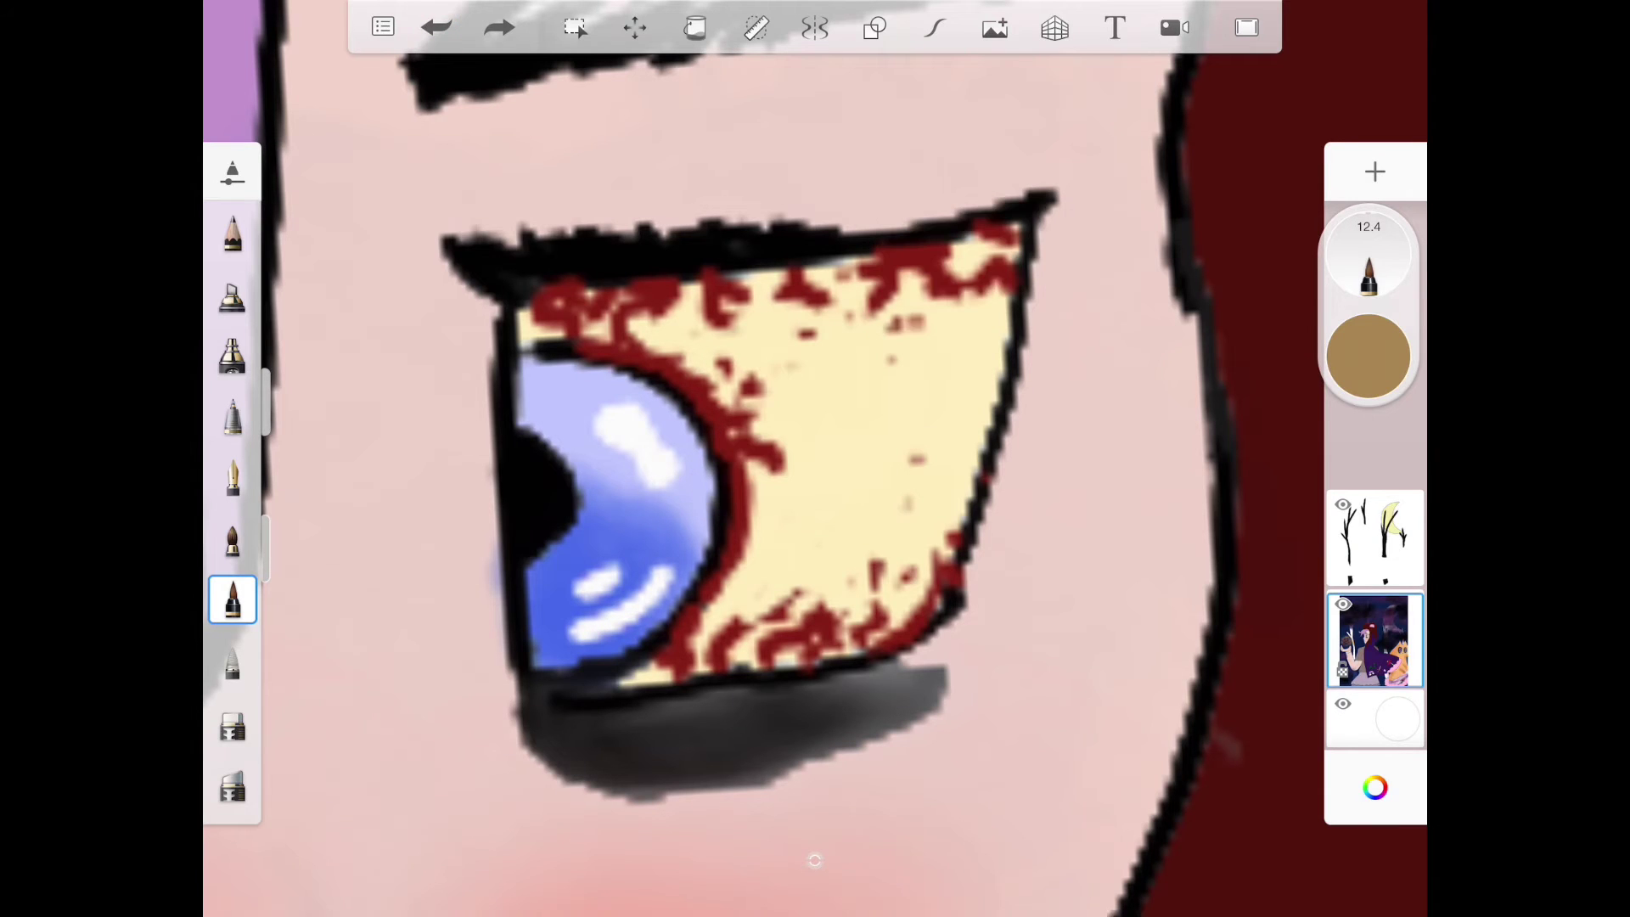
- Shrink the brush to size 8.2 and try tan strokes along the lower eye
double_click(234, 600)
drag(347, 503, 324, 502)
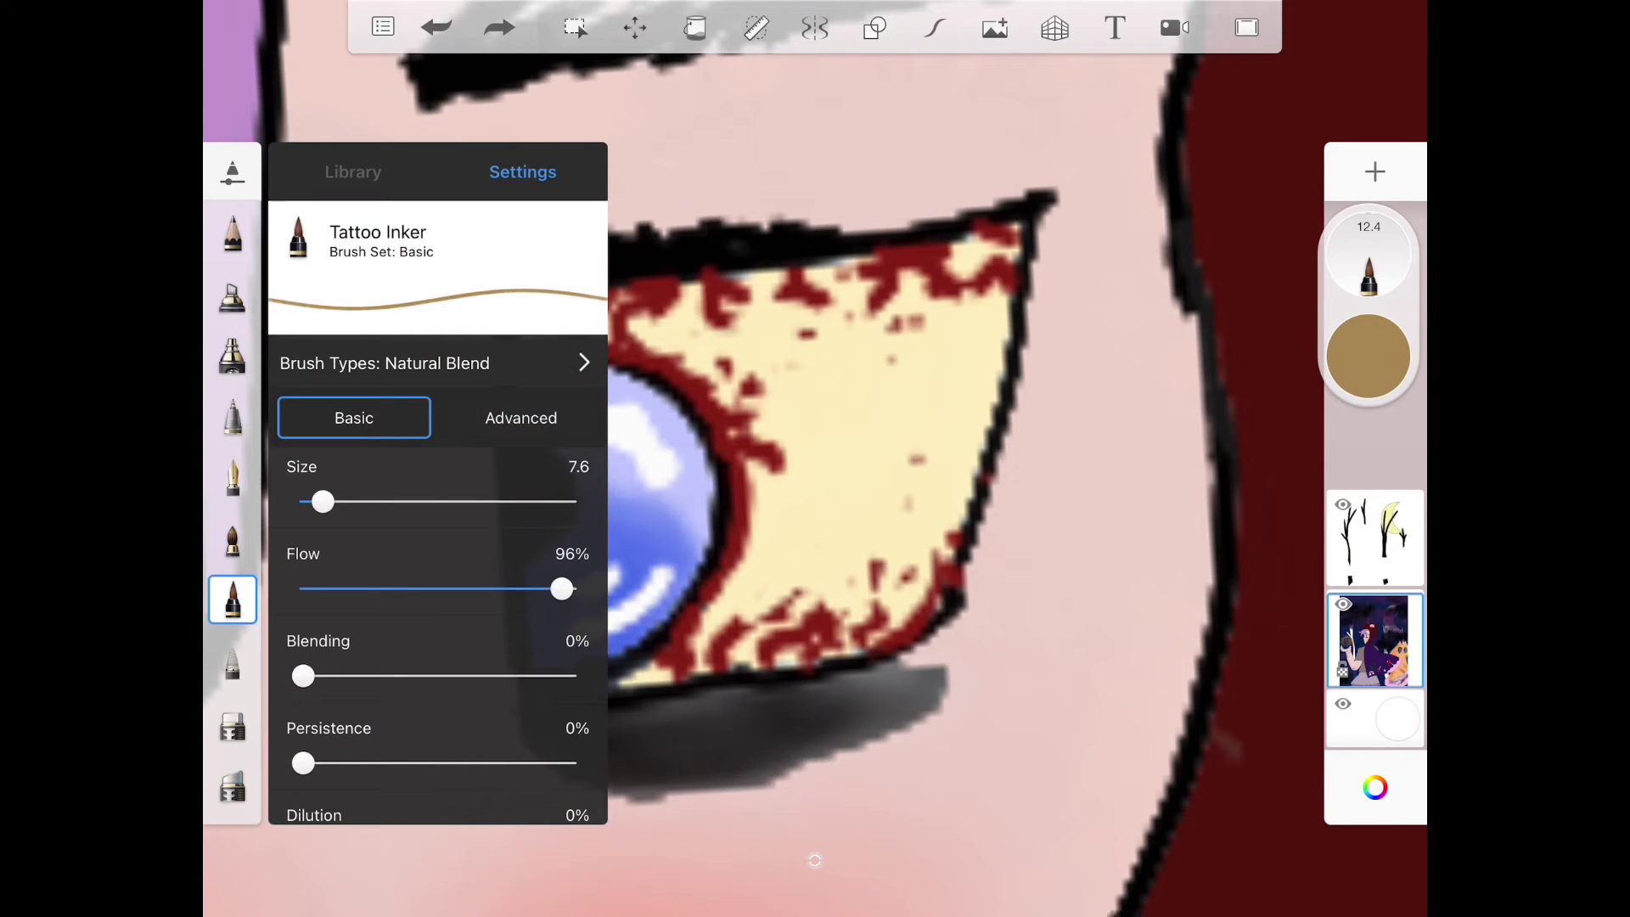
click(891, 509)
drag(917, 587, 752, 688)
click(435, 27)
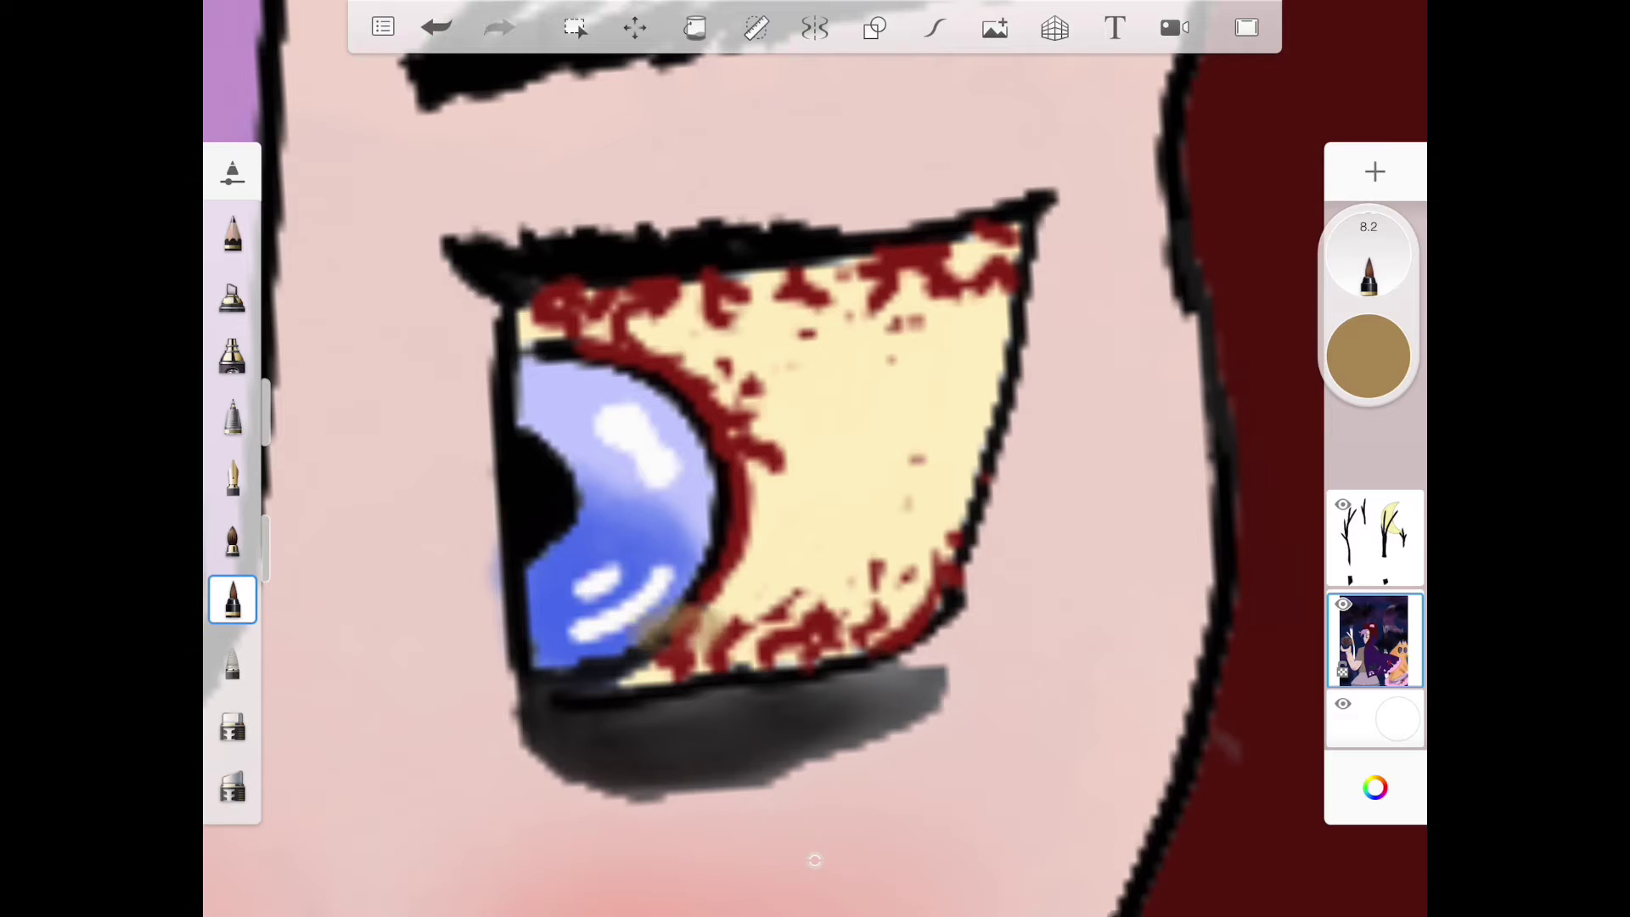
drag(688, 636, 930, 612)
drag(561, 663, 892, 657)
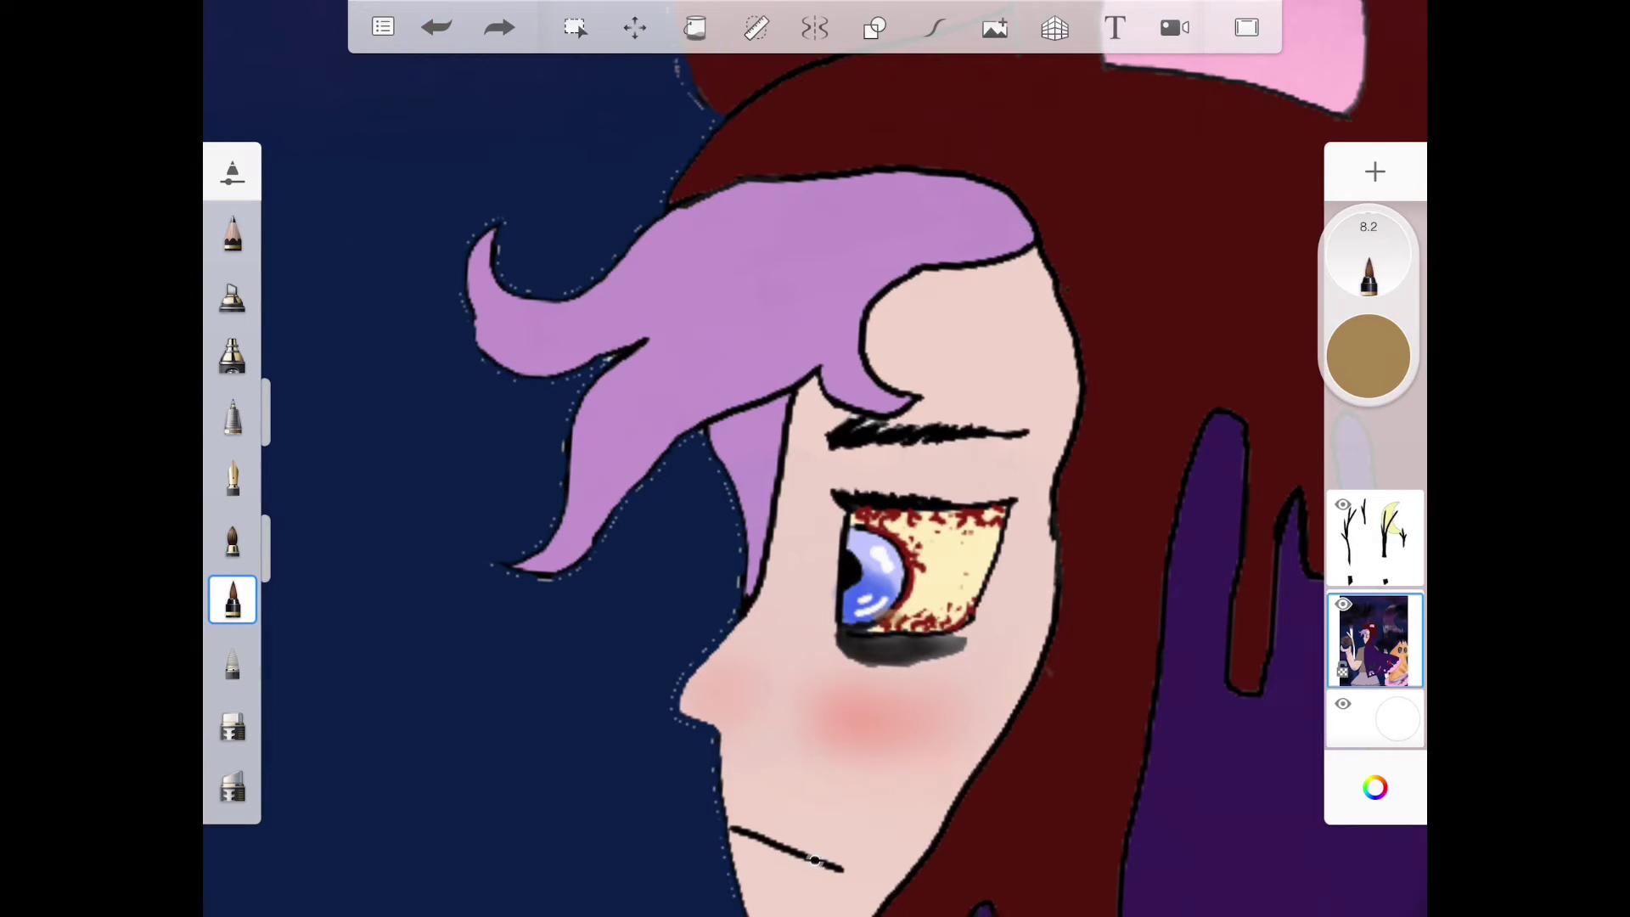
- Lower brush flow to 71% and add 11% blending, undoing the test stroke
click(232, 602)
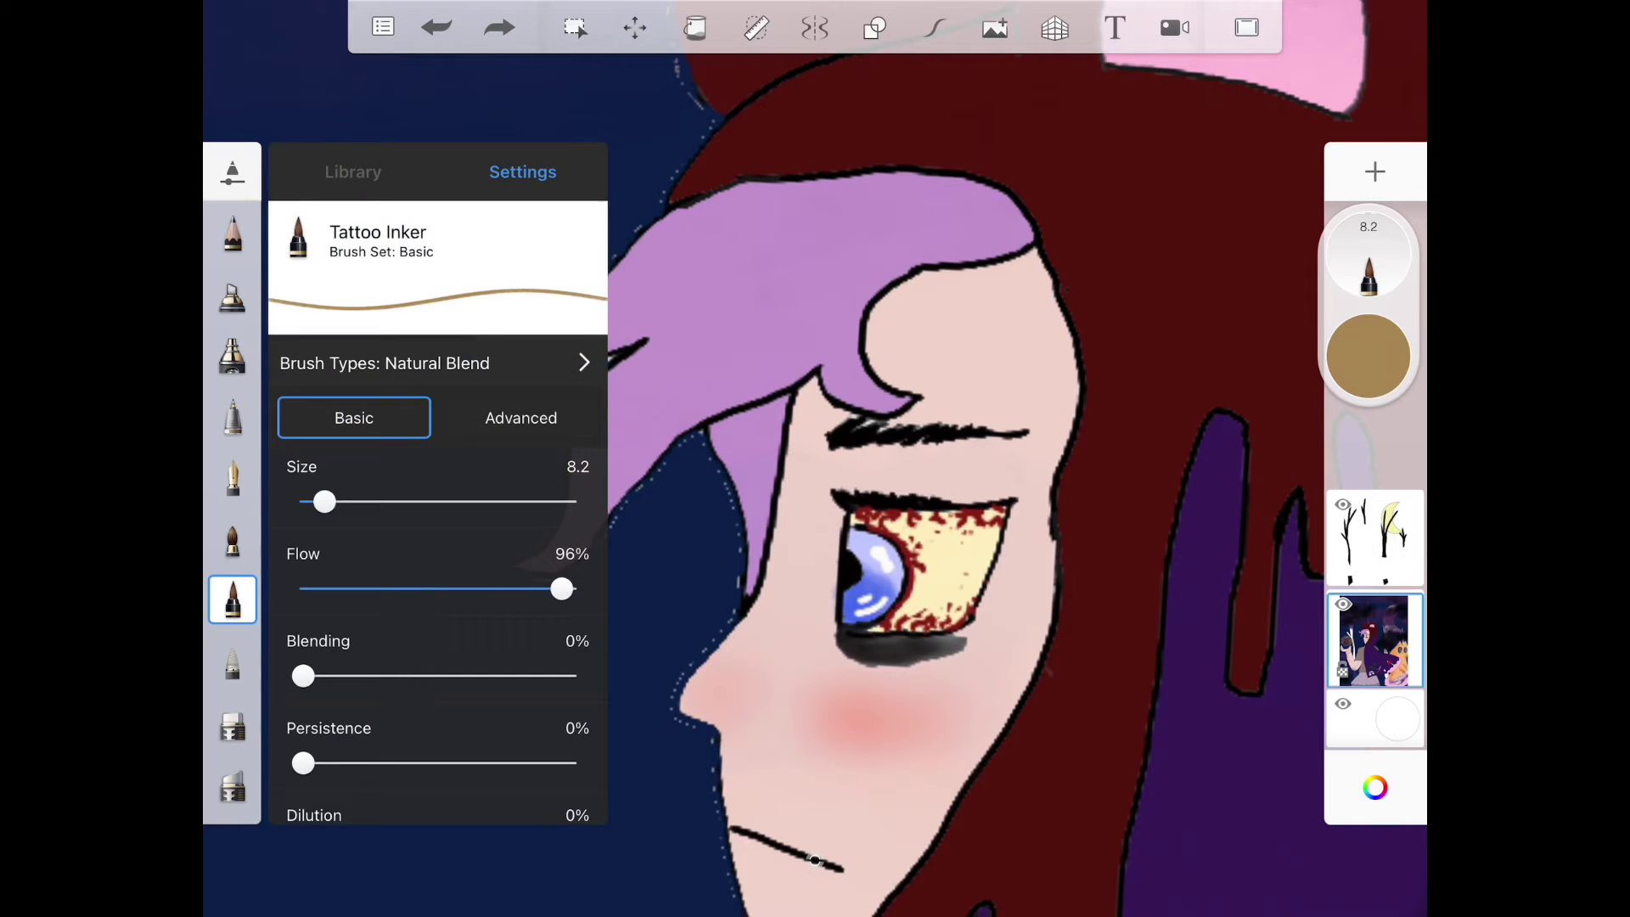
drag(563, 589, 493, 588)
click(892, 701)
drag(816, 714, 930, 637)
click(435, 27)
click(232, 602)
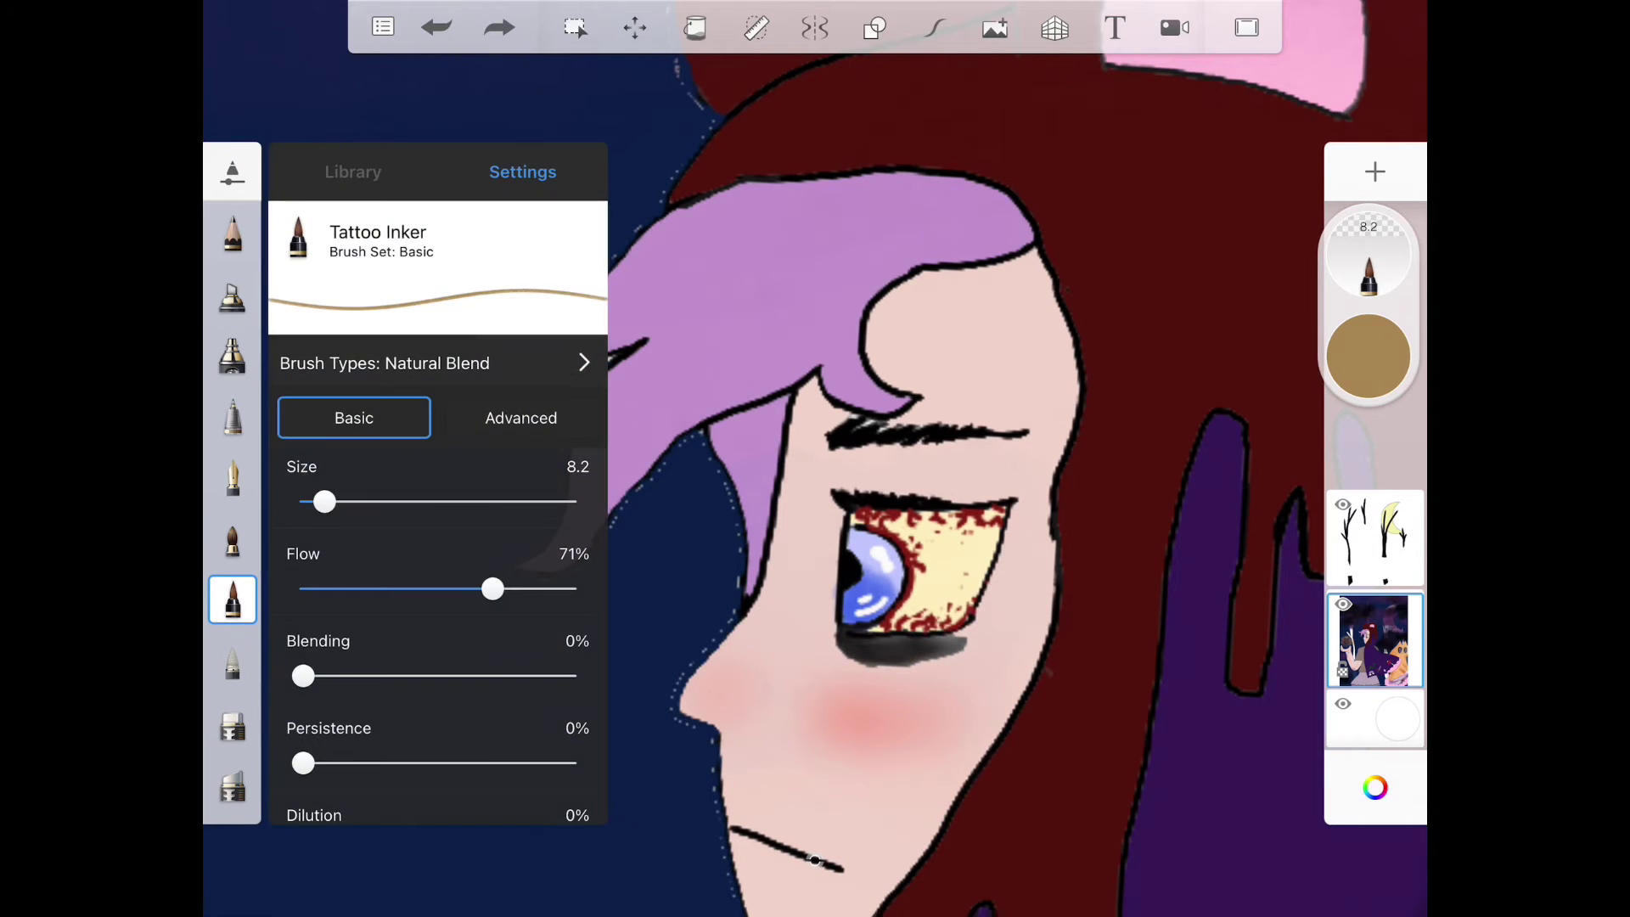
drag(302, 677, 335, 676)
click(893, 510)
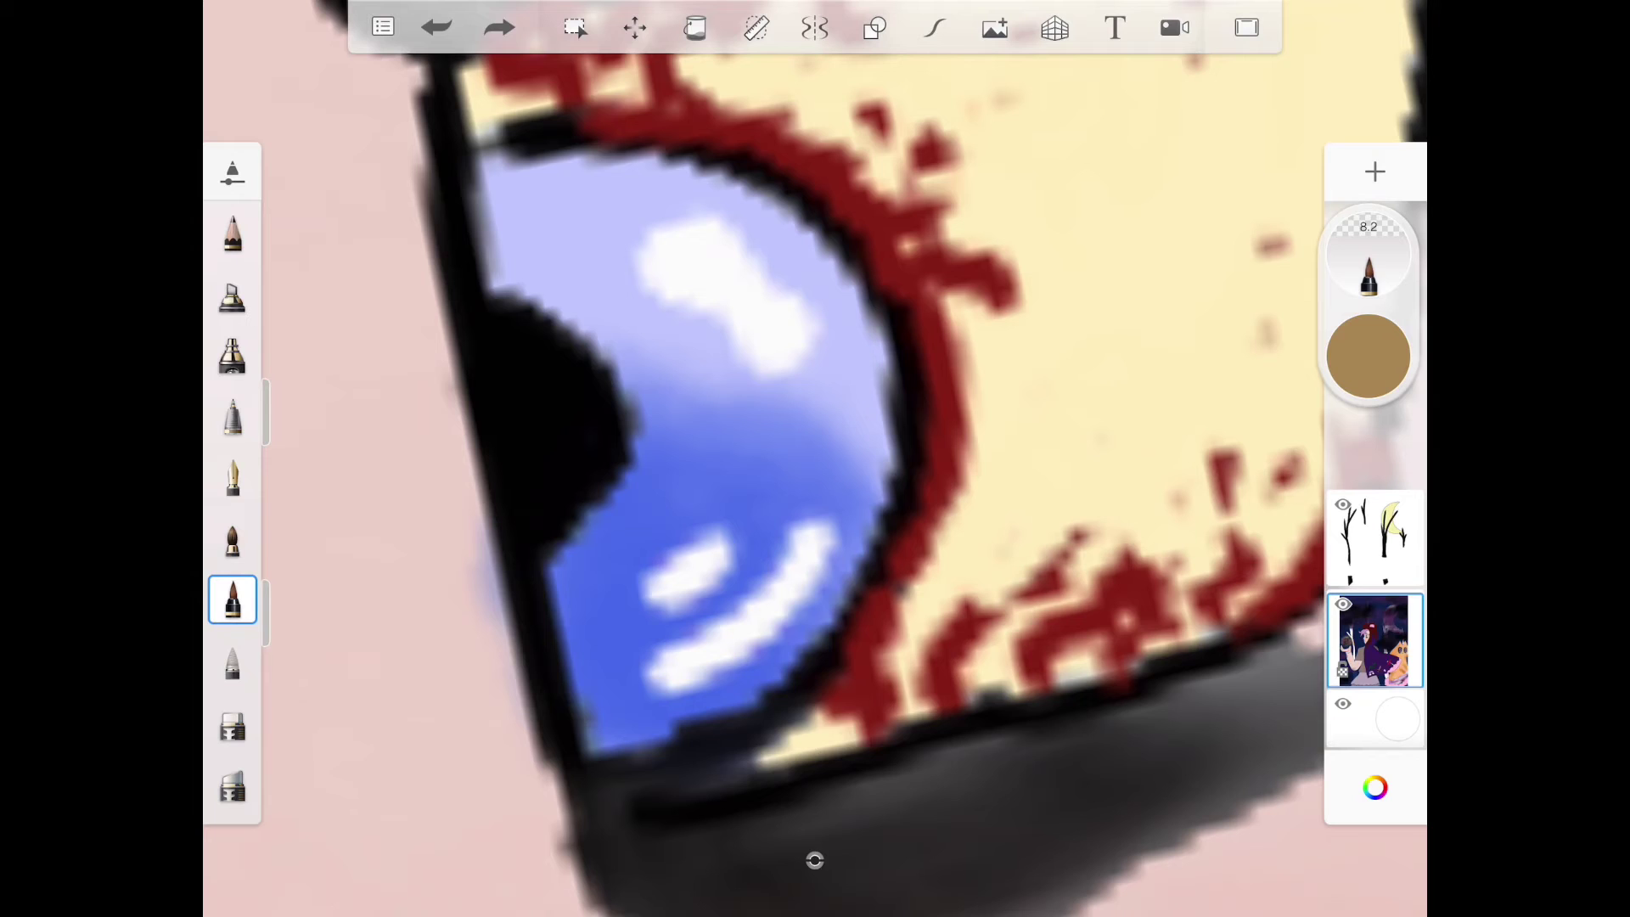
- Shade the lower part of the yellow eye with tan Tattoo Inker strokes
drag(764, 713, 1146, 598)
drag(993, 561, 1083, 542)
drag(904, 567, 1096, 535)
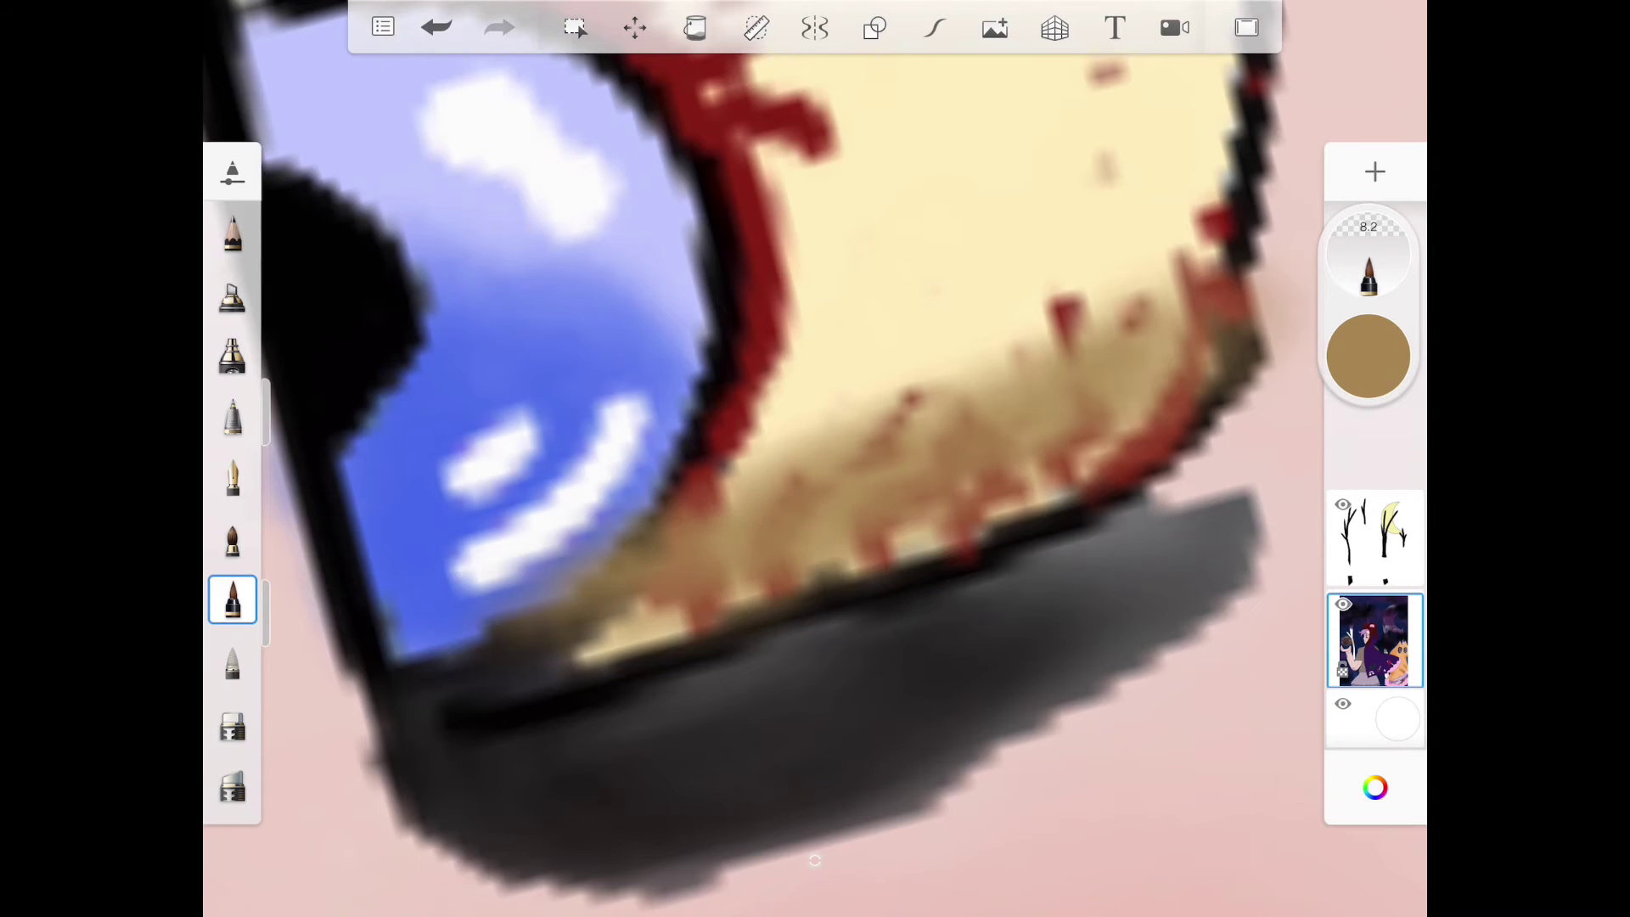
drag(918, 484, 1095, 459)
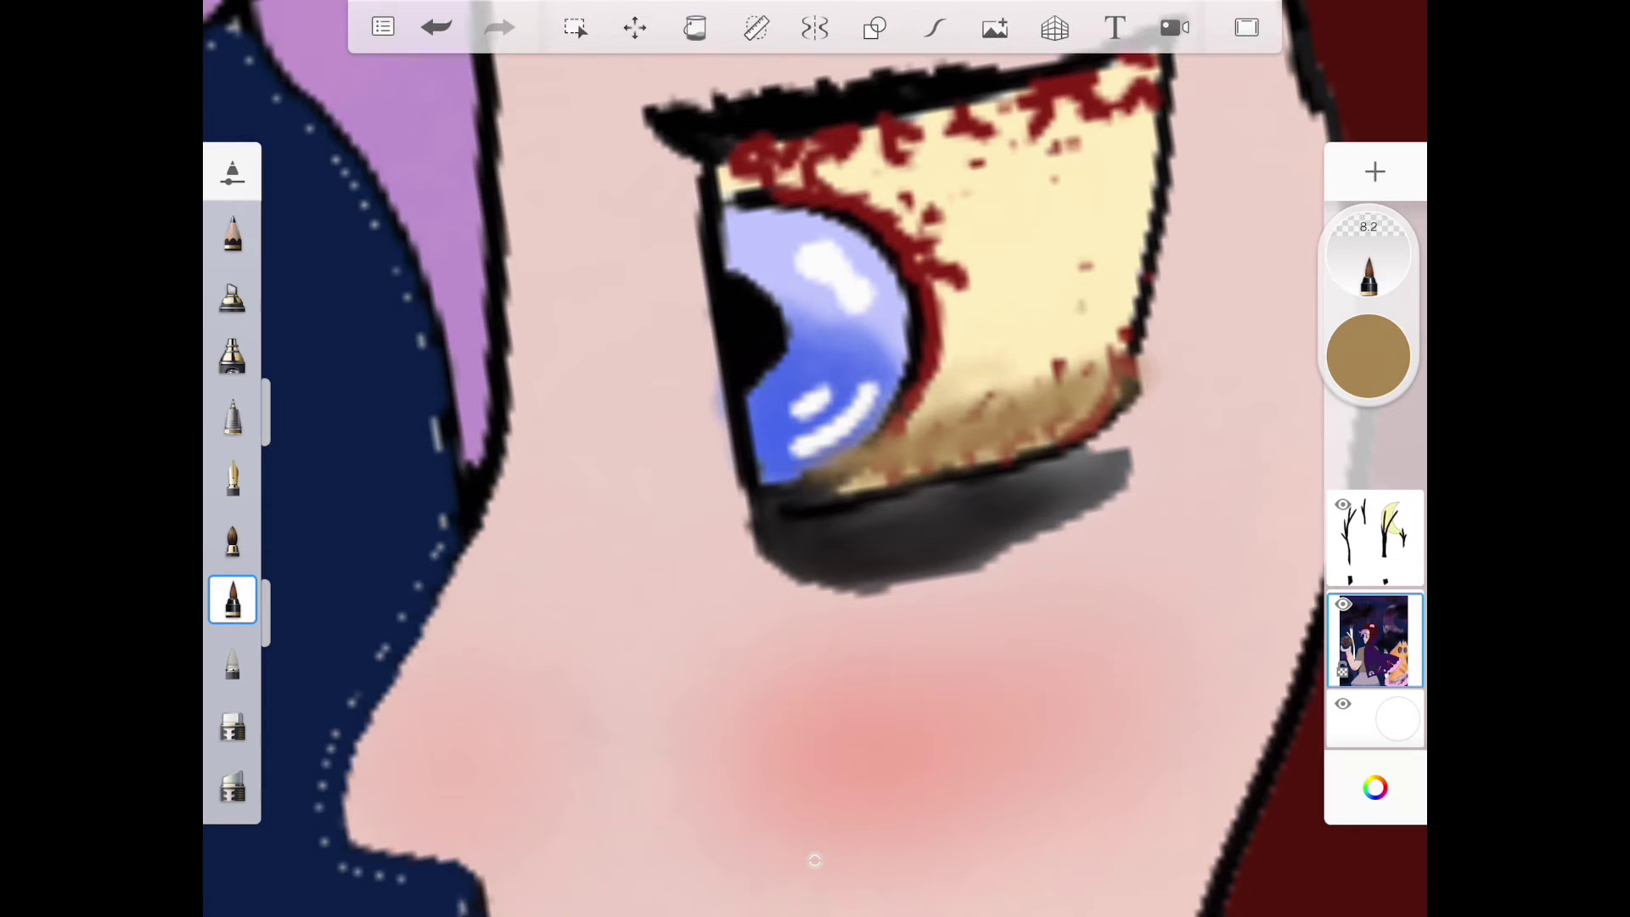
drag(931, 382, 1045, 395)
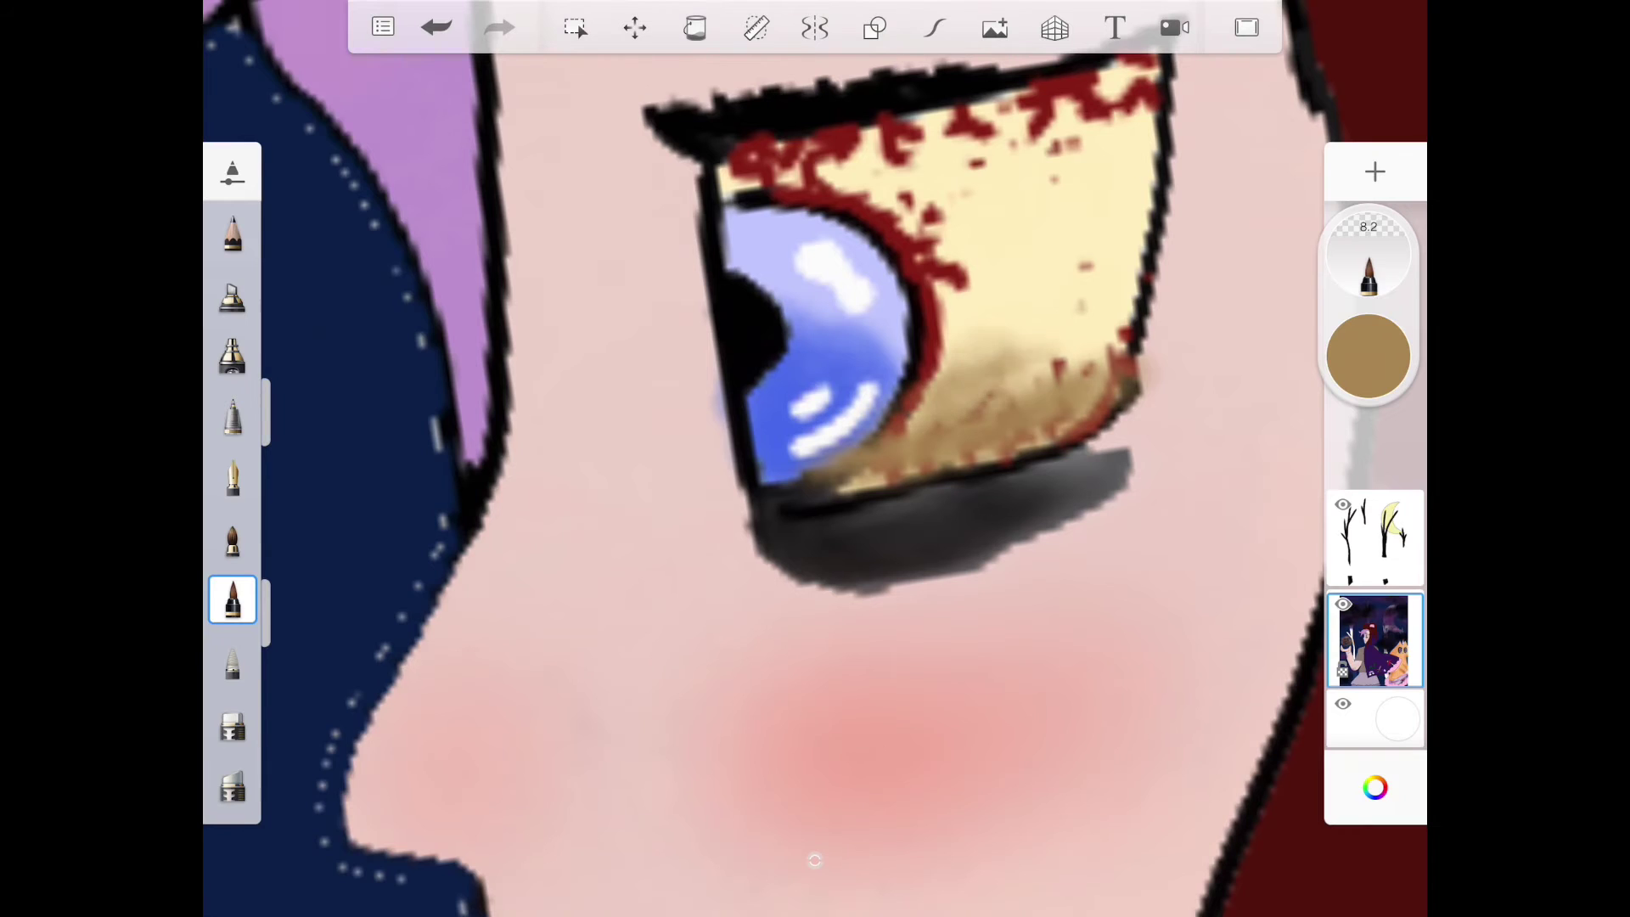
scroll(892, 382, down, 8)
- Switch to a darker brown and deepen the shading on the lower eye
click(1374, 787)
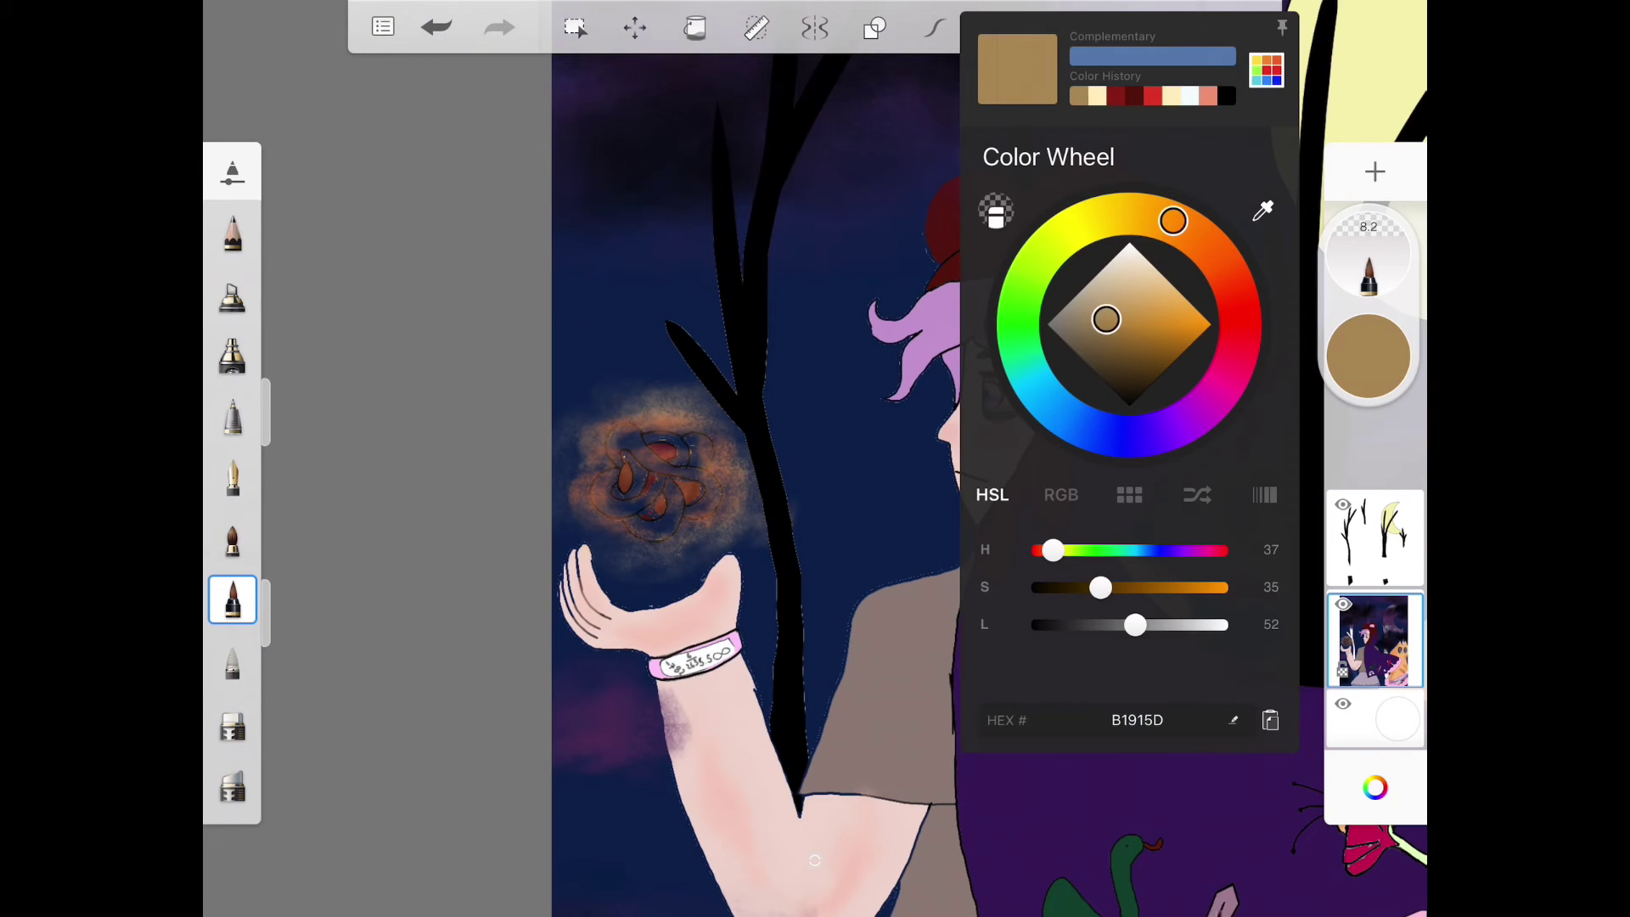
click(1109, 331)
click(892, 509)
scroll(993, 382, up, 8)
drag(765, 459, 969, 383)
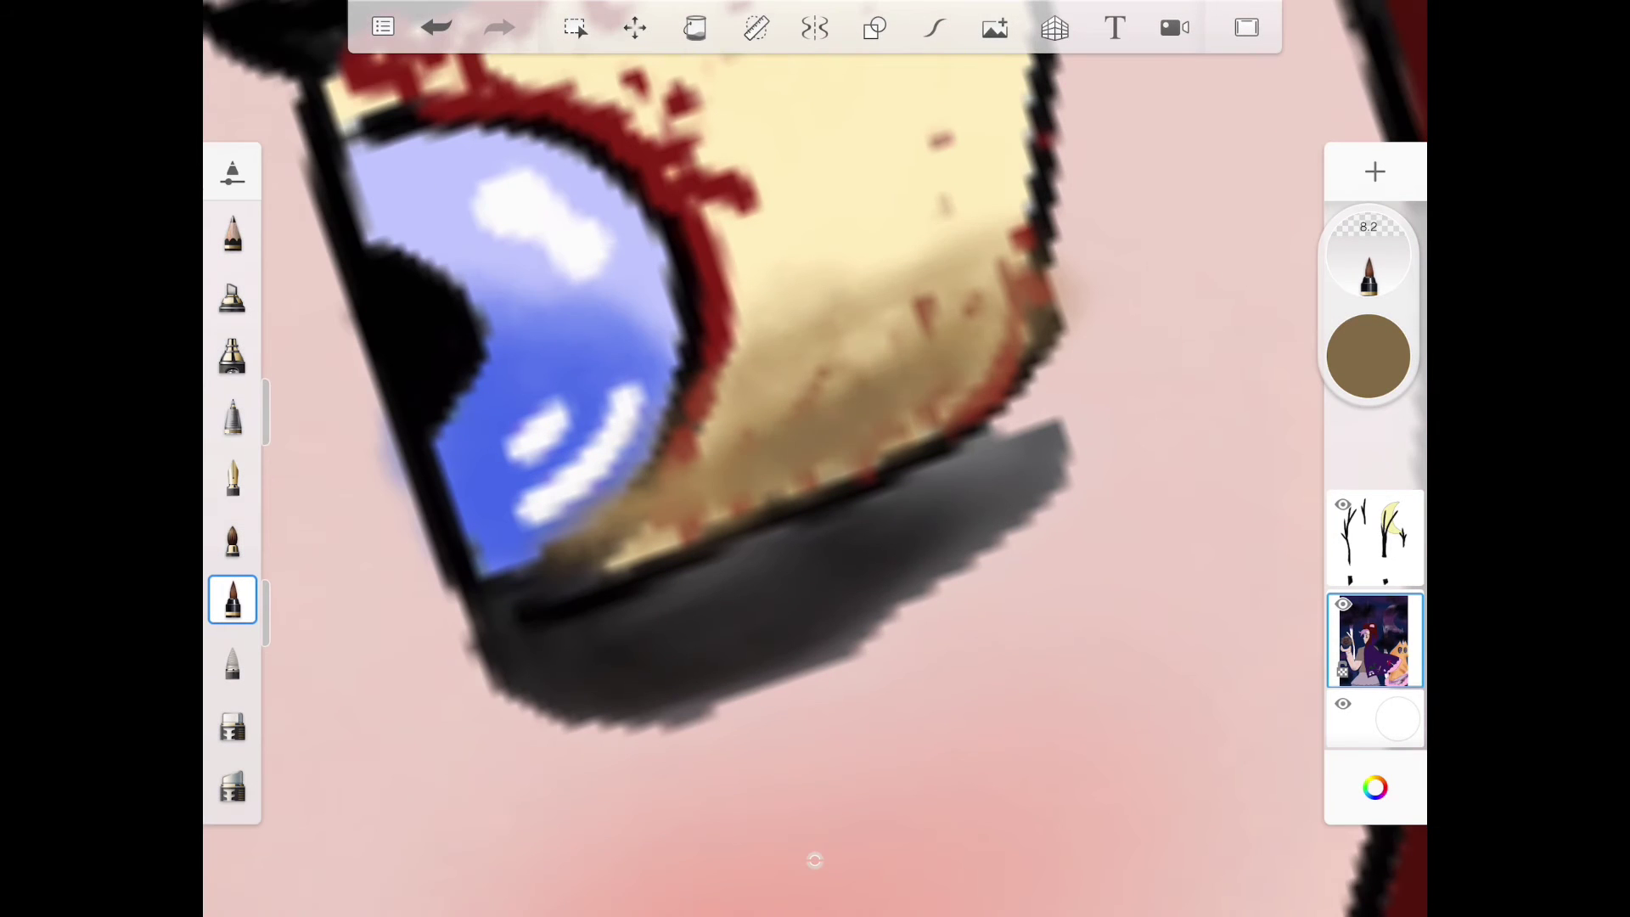
drag(891, 421, 1006, 356)
drag(714, 484, 637, 548)
drag(841, 369, 994, 319)
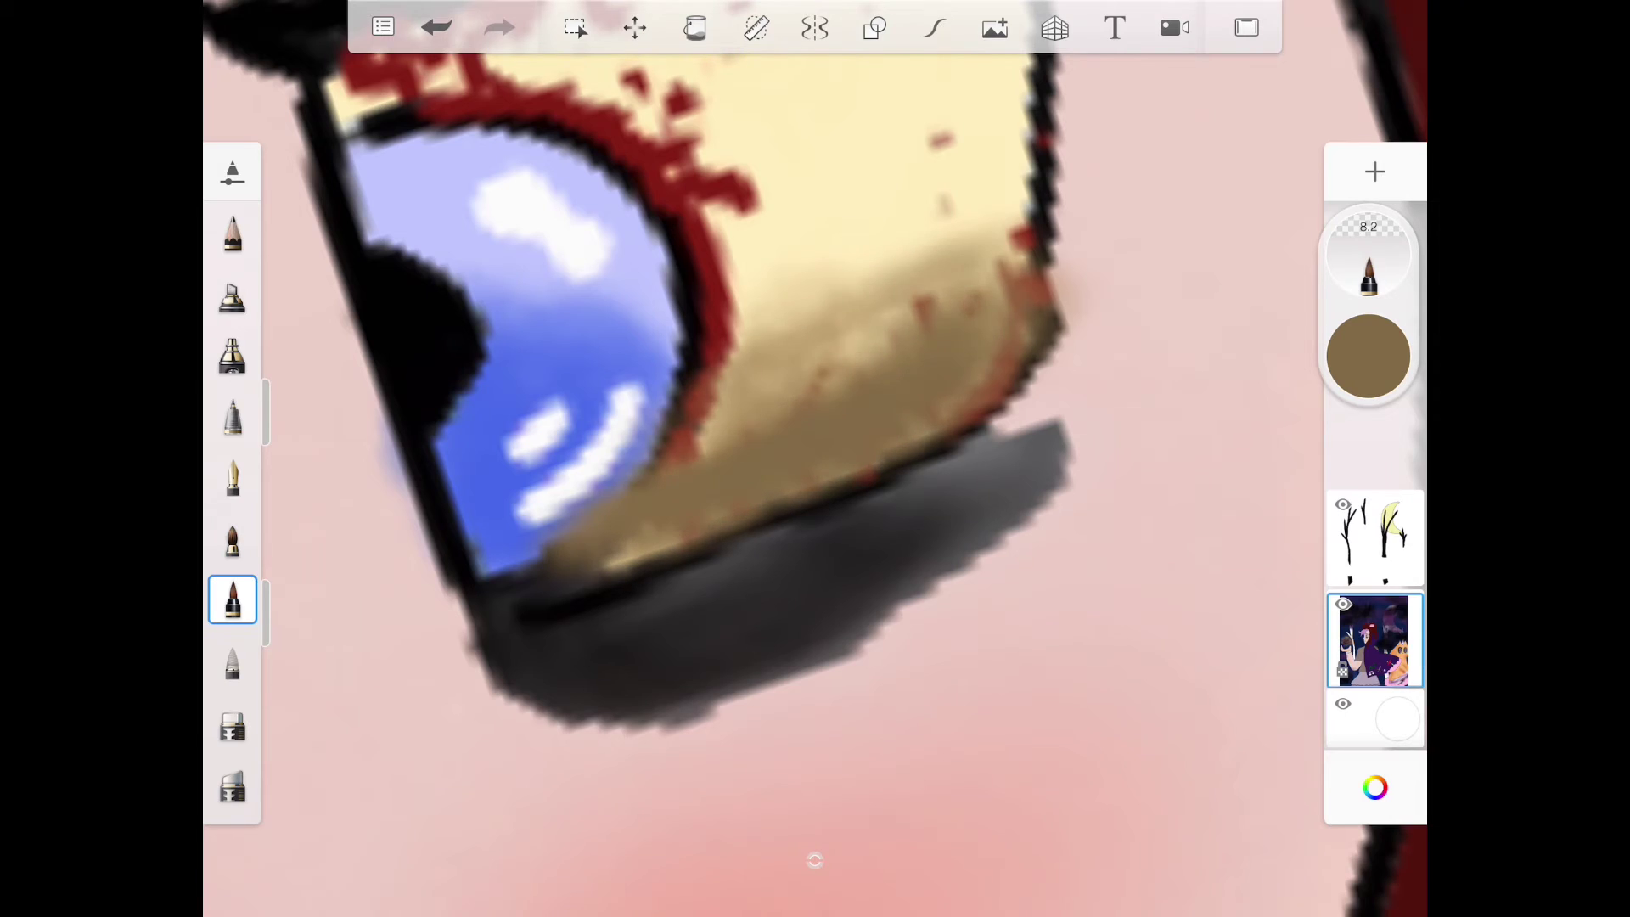